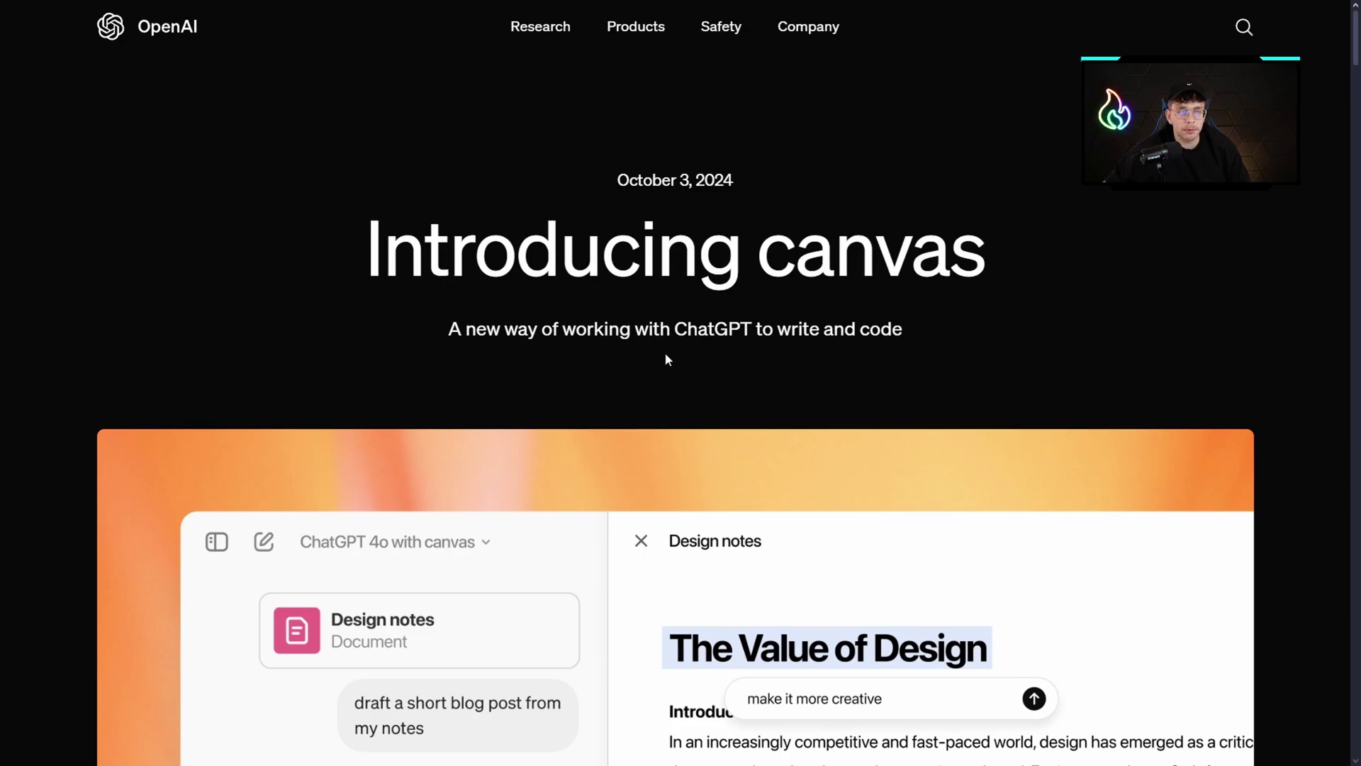
Highlight the end of the Introducing canvas subtitle, then clear the selection
drag(790, 329, 906, 346)
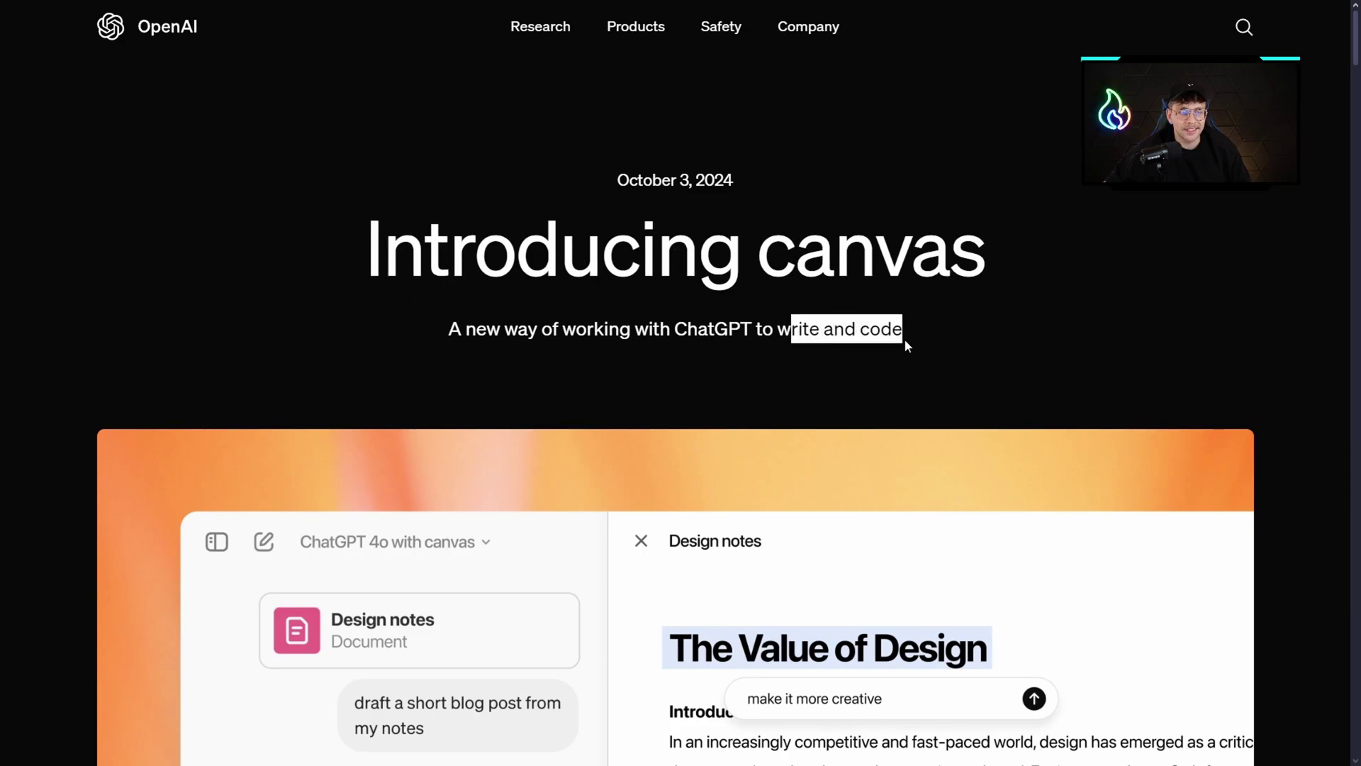
click(915, 351)
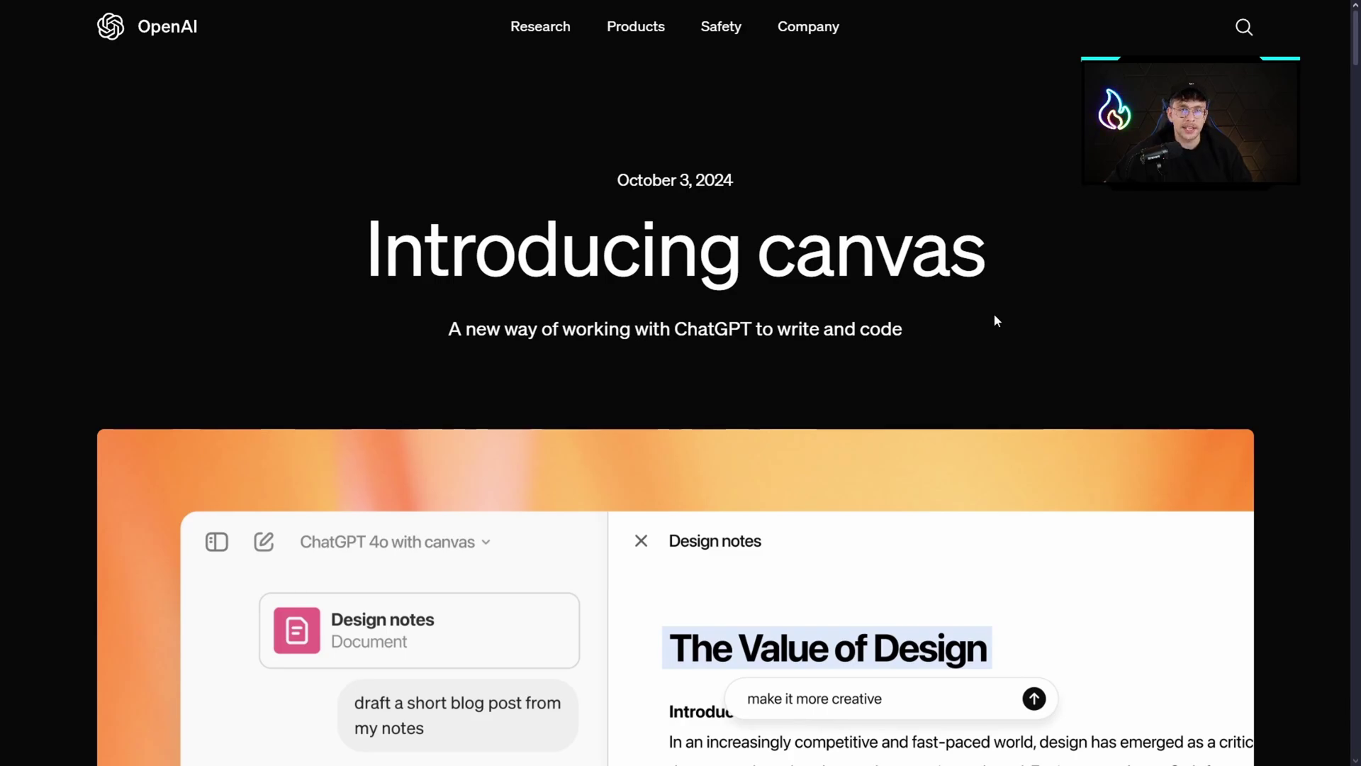
Scroll past the canvas demo image to the 'Better collaboration with ChatGPT' section
scroll(898, 218, down, 5)
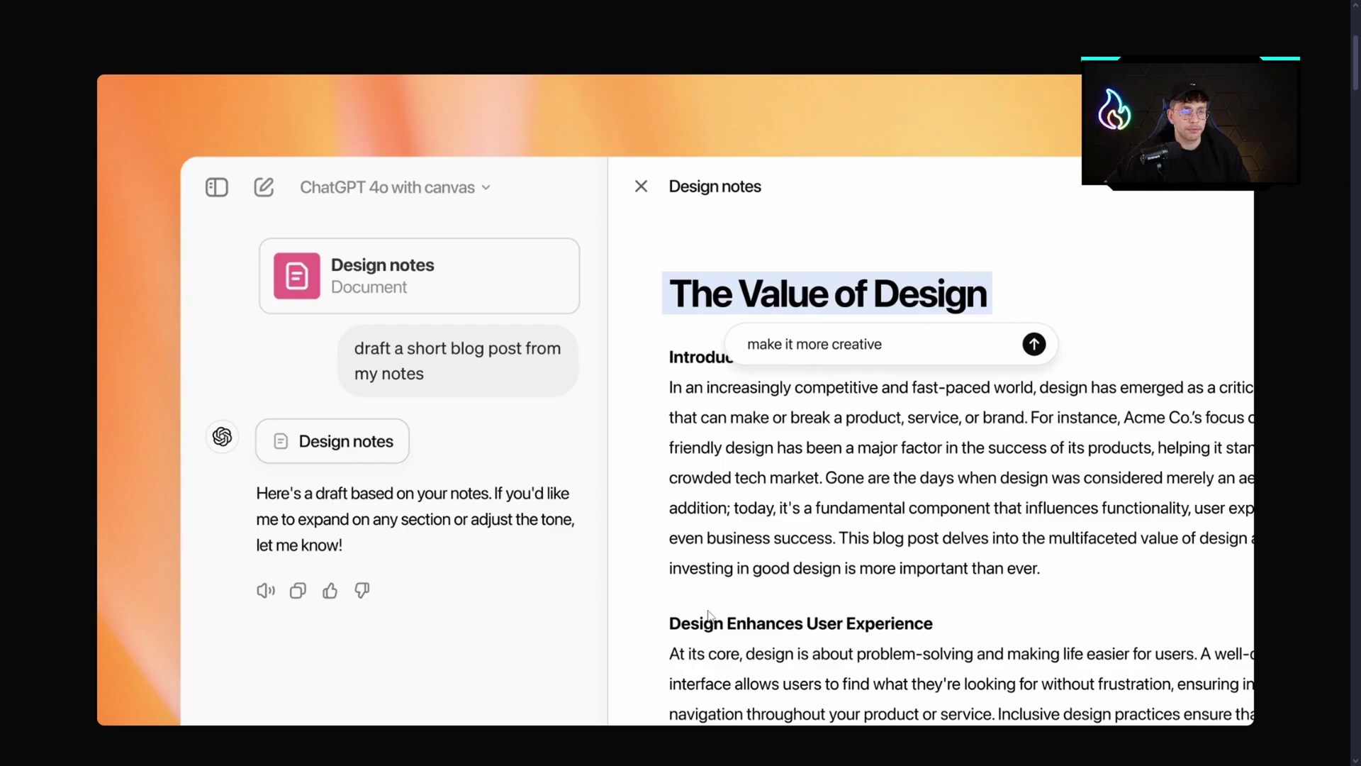
scroll(789, 614, down, 8)
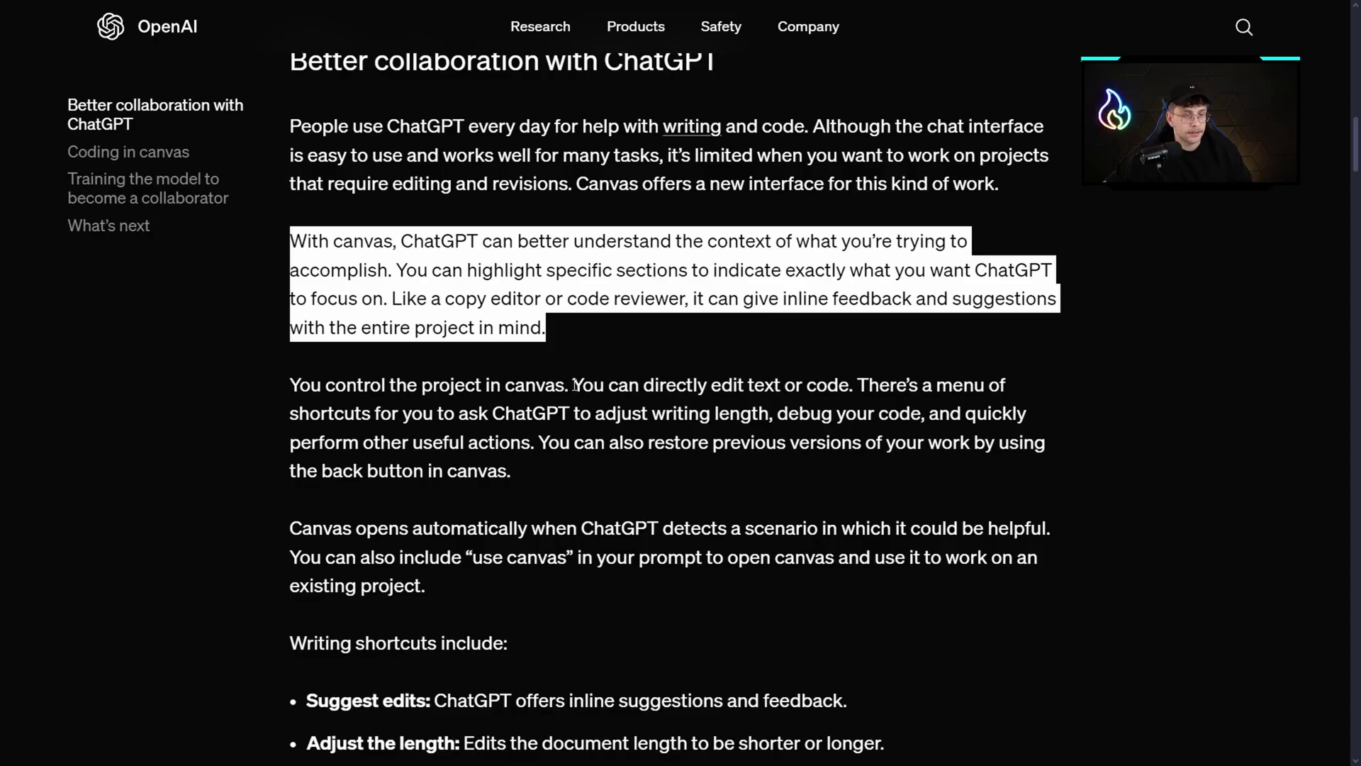
Highlight the sentence about directly editing text and the Writing shortcuts list
mouse_move(574, 385)
mouse_down()
mouse_move(836, 390)
mouse_move(980, 414)
mouse_move(771, 416)
mouse_move(943, 418)
mouse_move(674, 443)
mouse_move(537, 434)
mouse_up()
scroll(395, 361, down, 4)
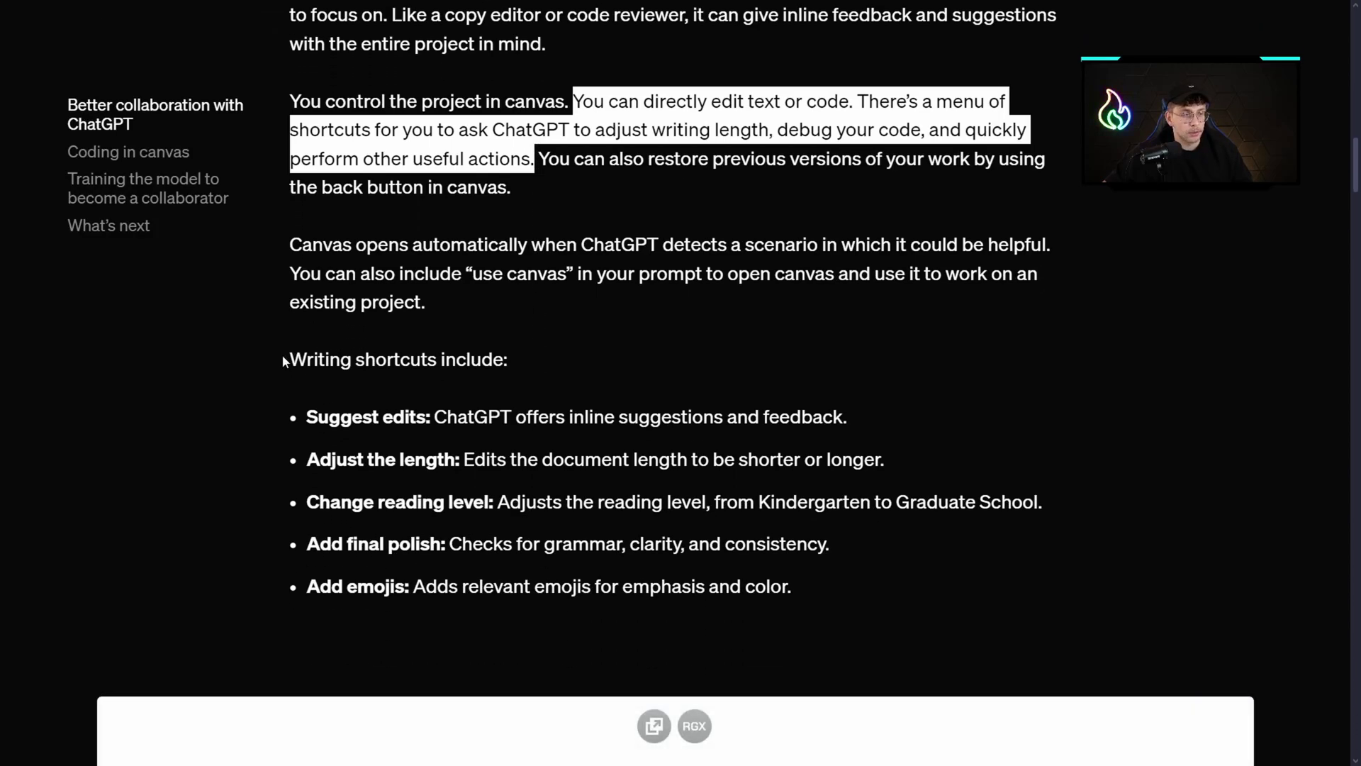
drag(284, 361, 794, 588)
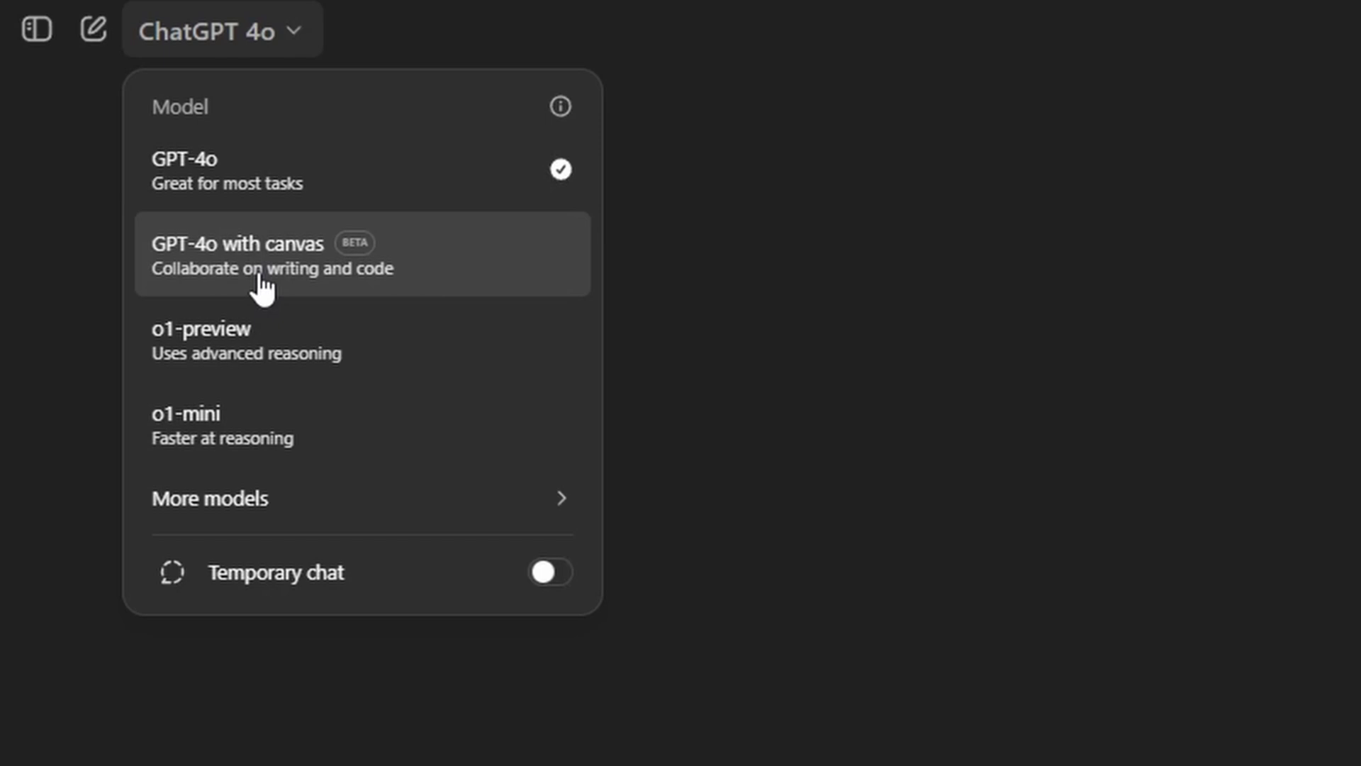
Switch to GPT-4o with canvas and send 'Provide for me an article about 10 the most popular pets'
click(262, 284)
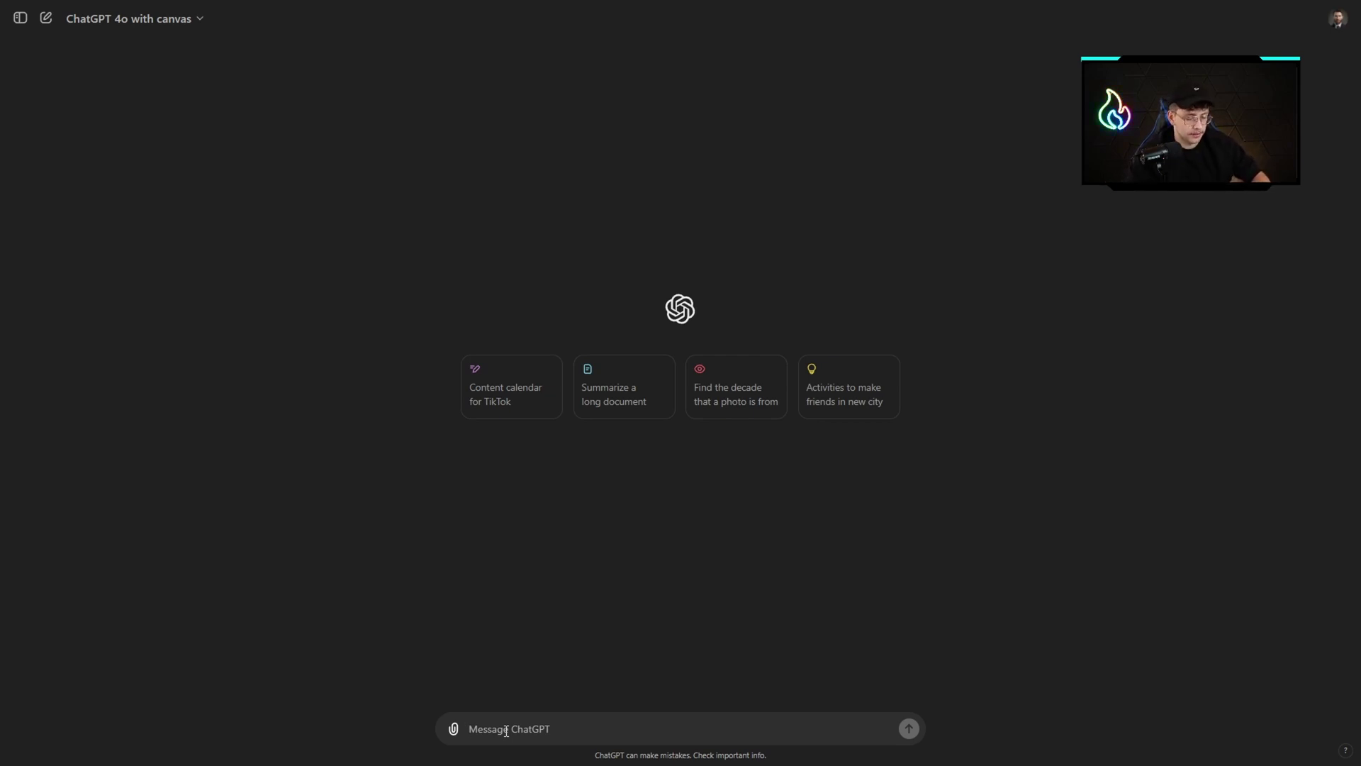
text(Provide for me an article about 10 the most popular pets)
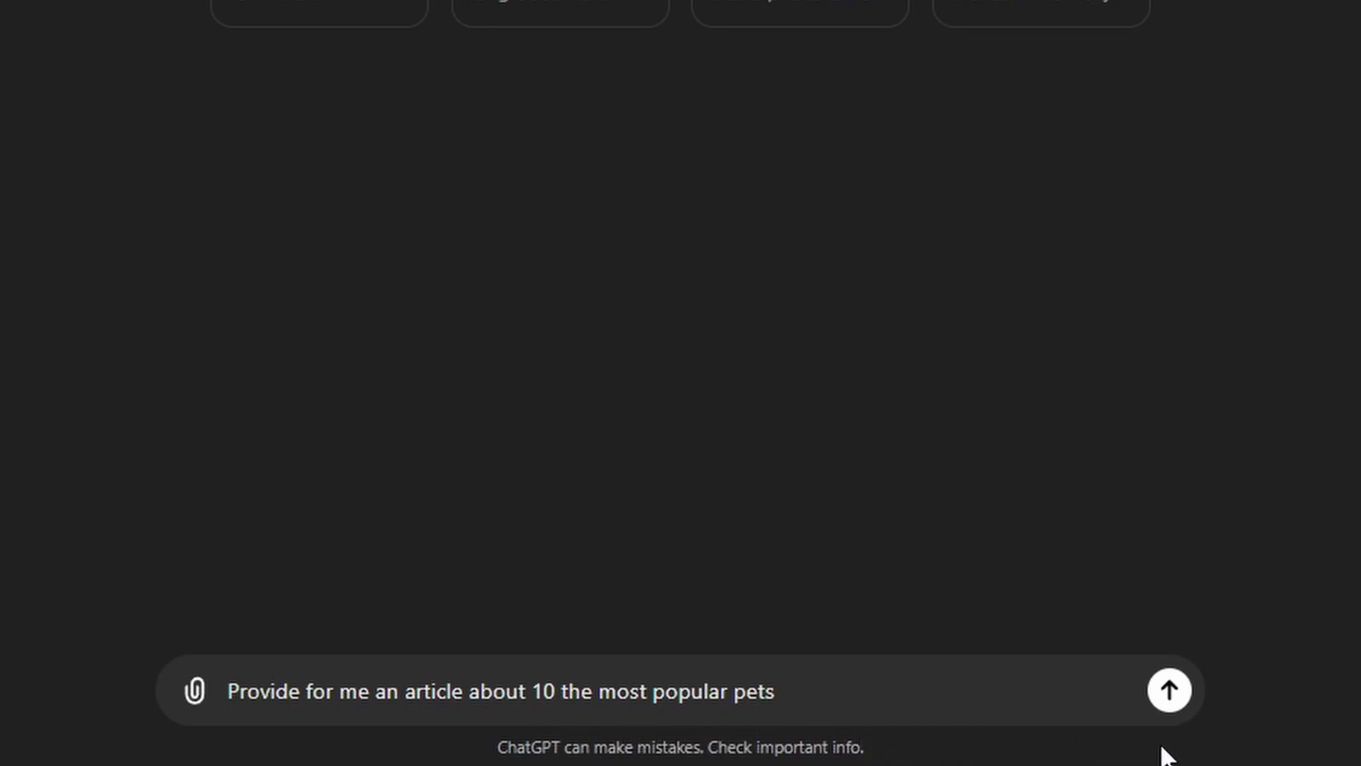
click(1170, 694)
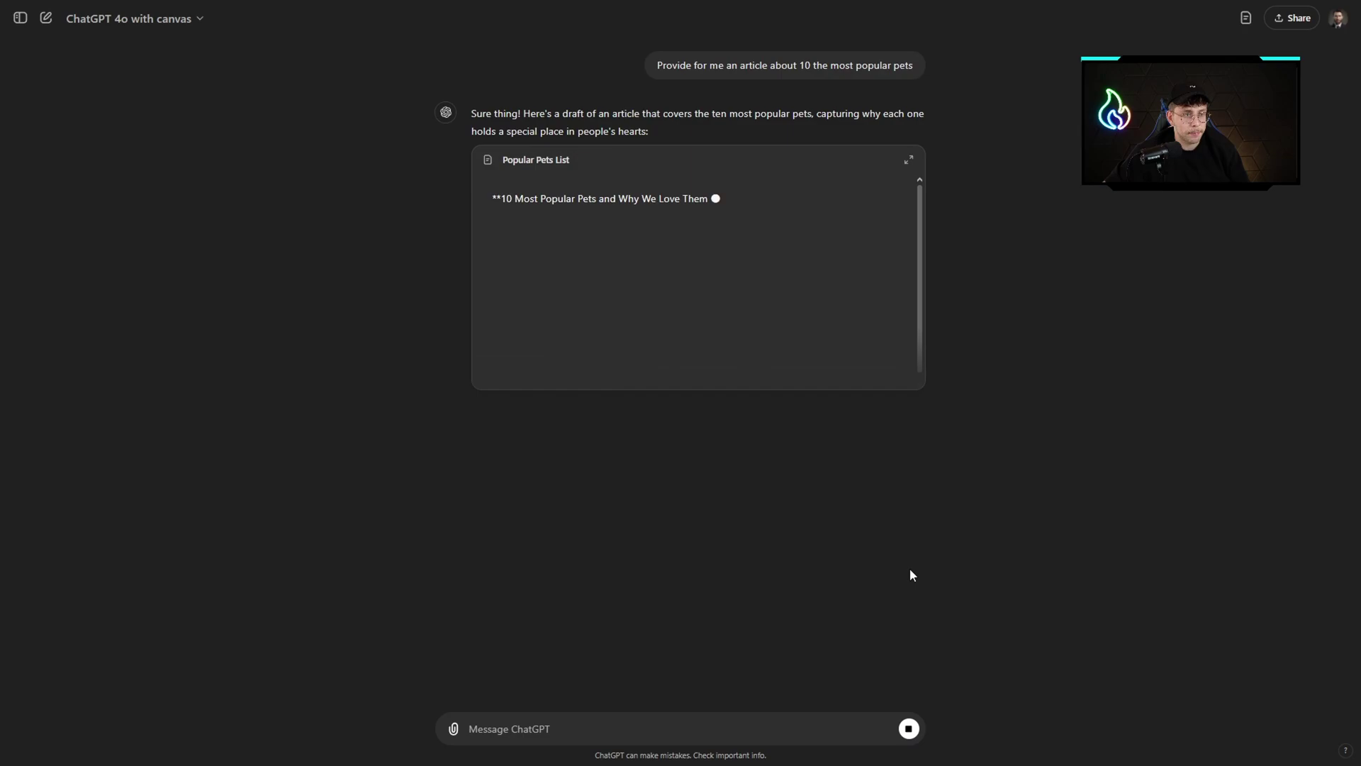
Expand the Popular Pets List card into the full canvas view
click(907, 162)
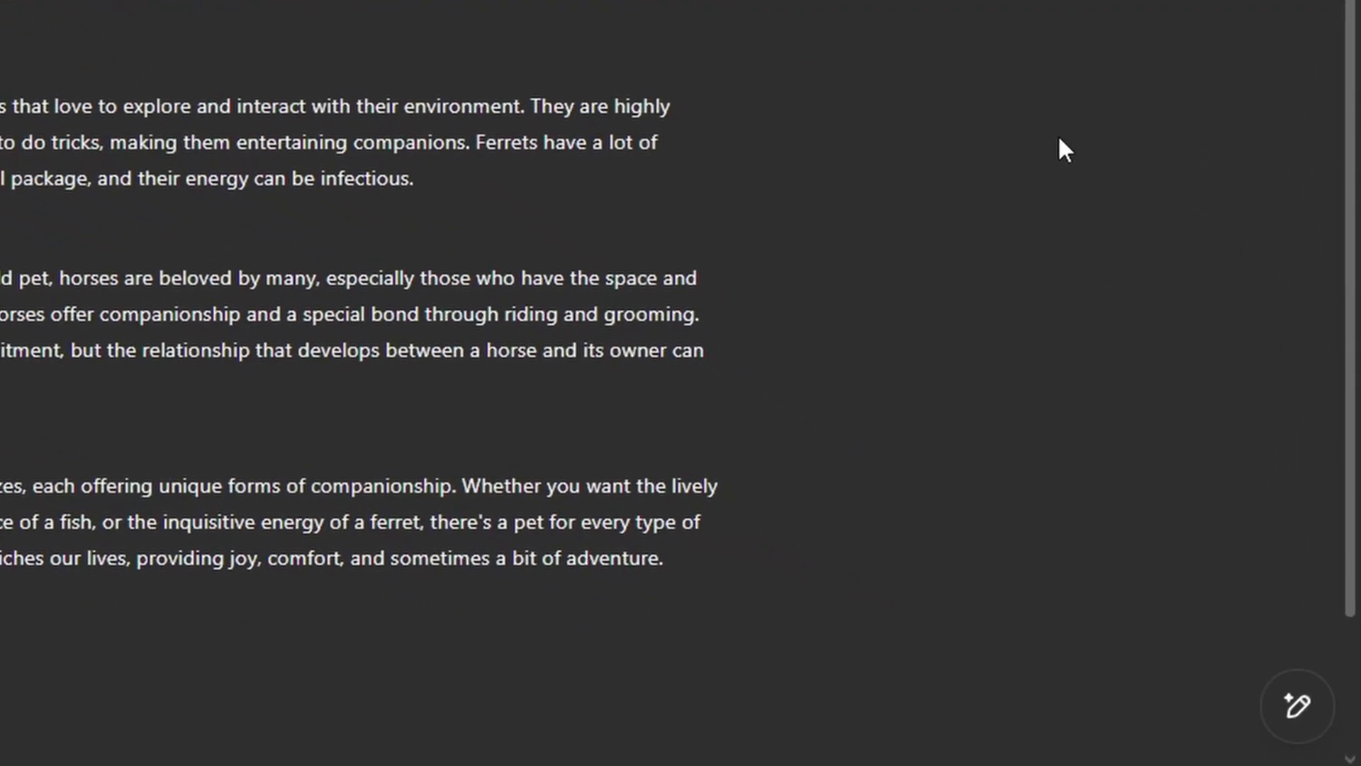
mouse_move(1307, 709)
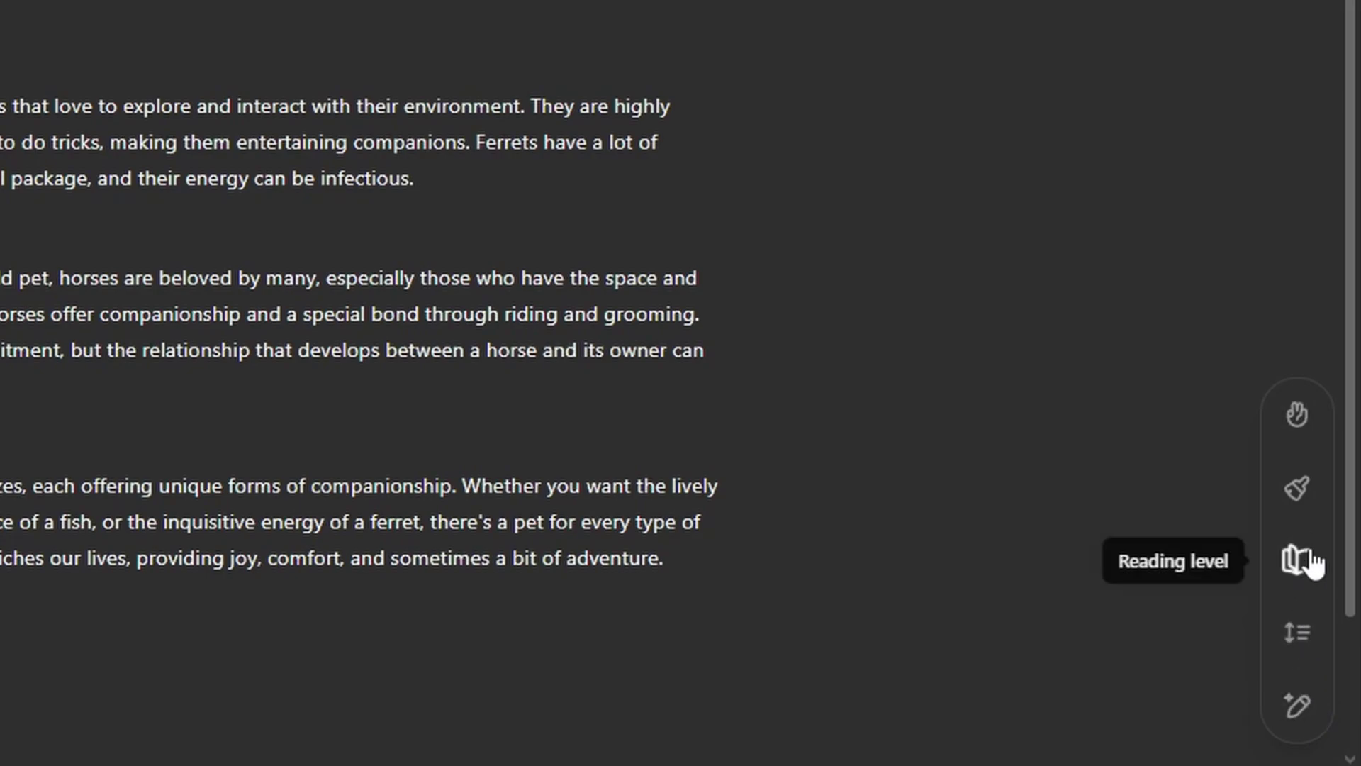
Request suggested edits and apply the Rabbits one adding Netherland Dwarf and Flemish Giant breeds
click(1299, 709)
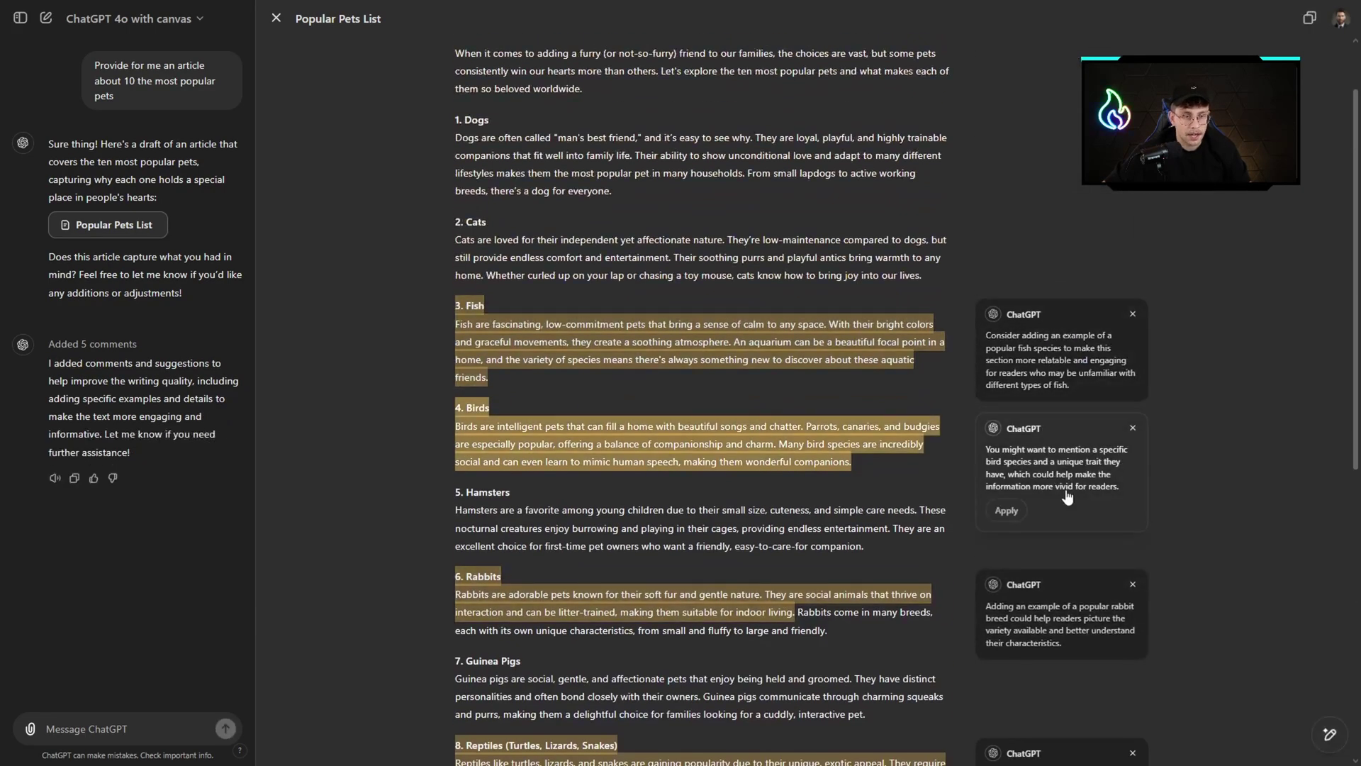
scroll(1069, 454, down, 1)
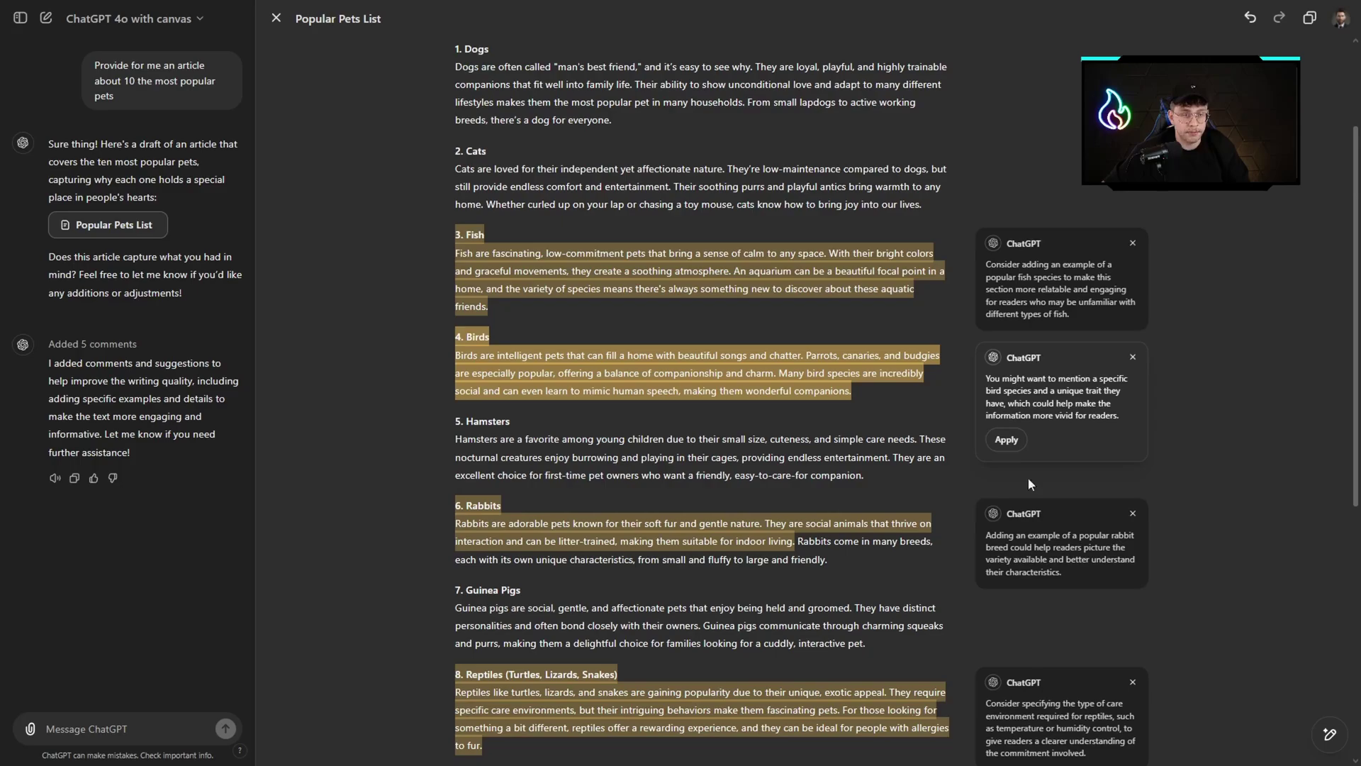
scroll(1029, 480, down, 1)
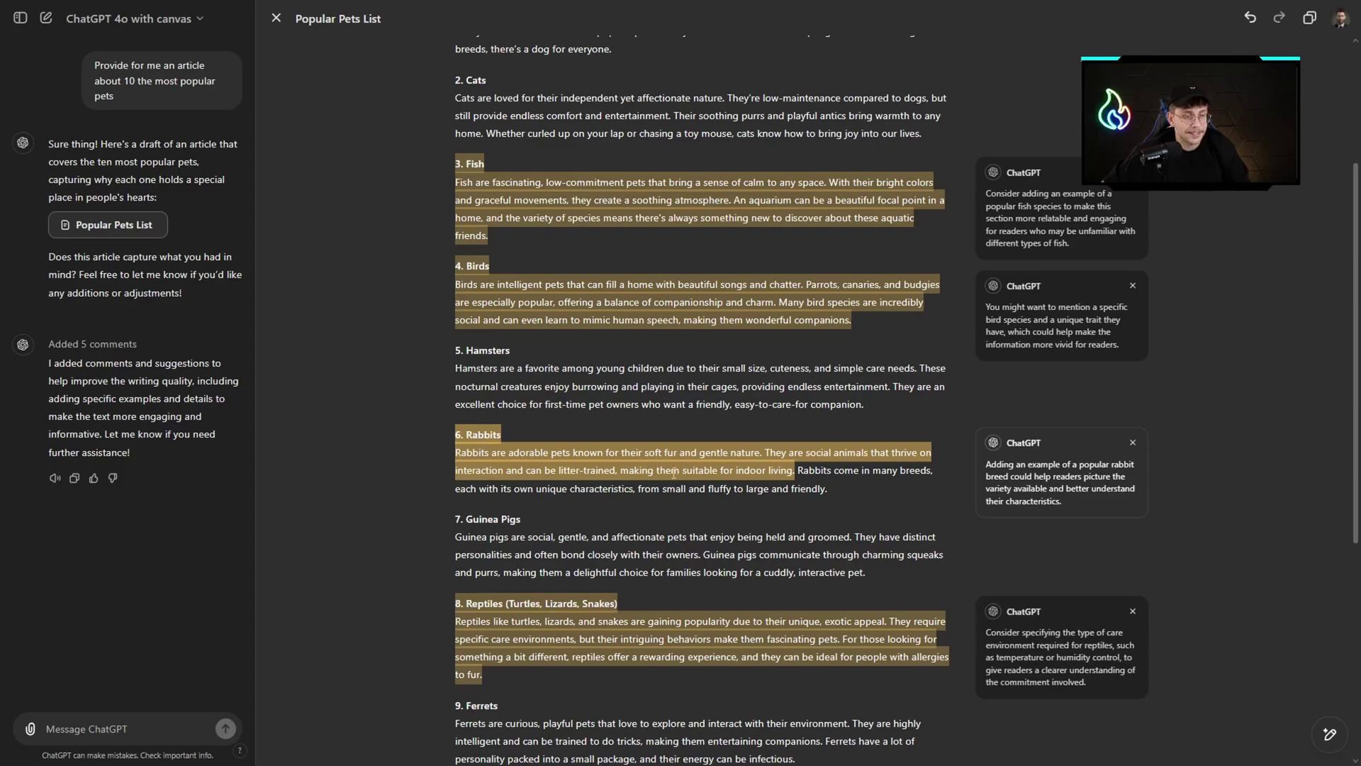
mouse_move(1035, 474)
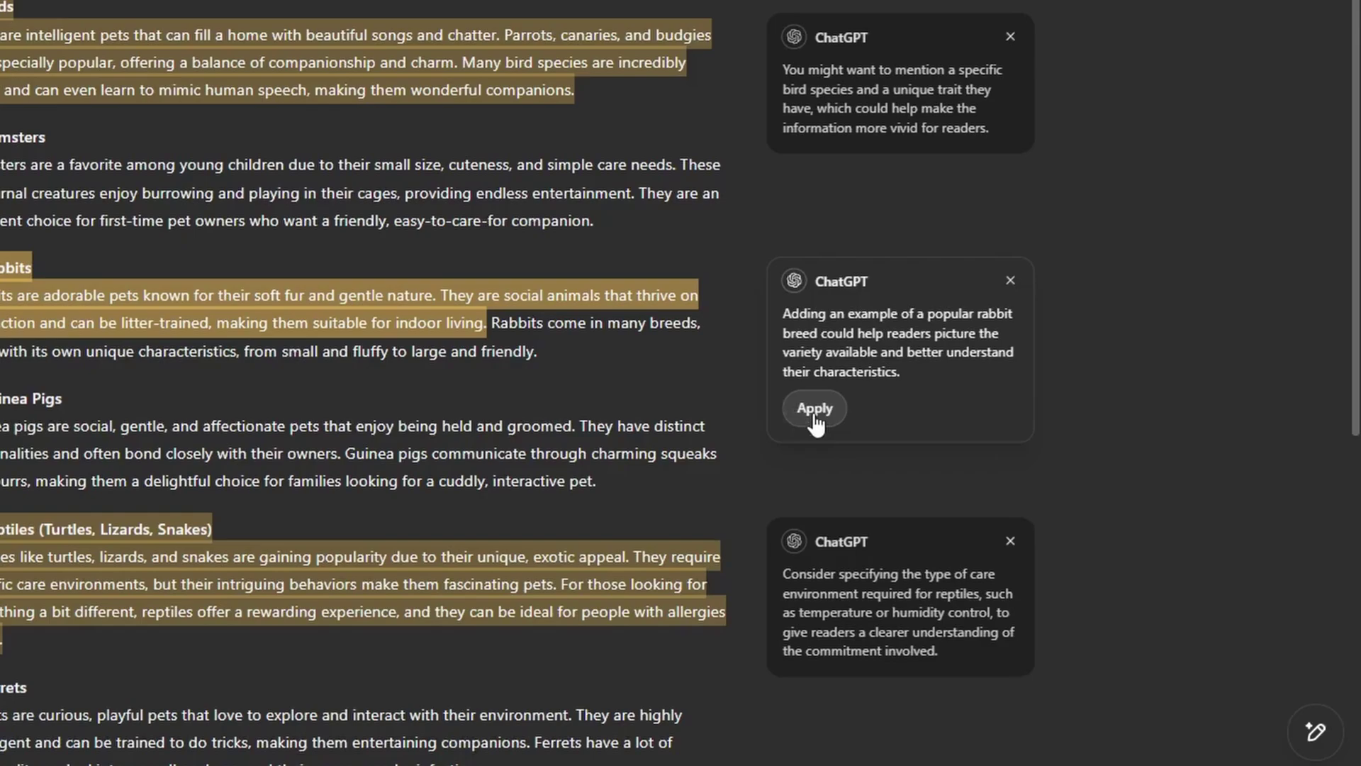
click(814, 416)
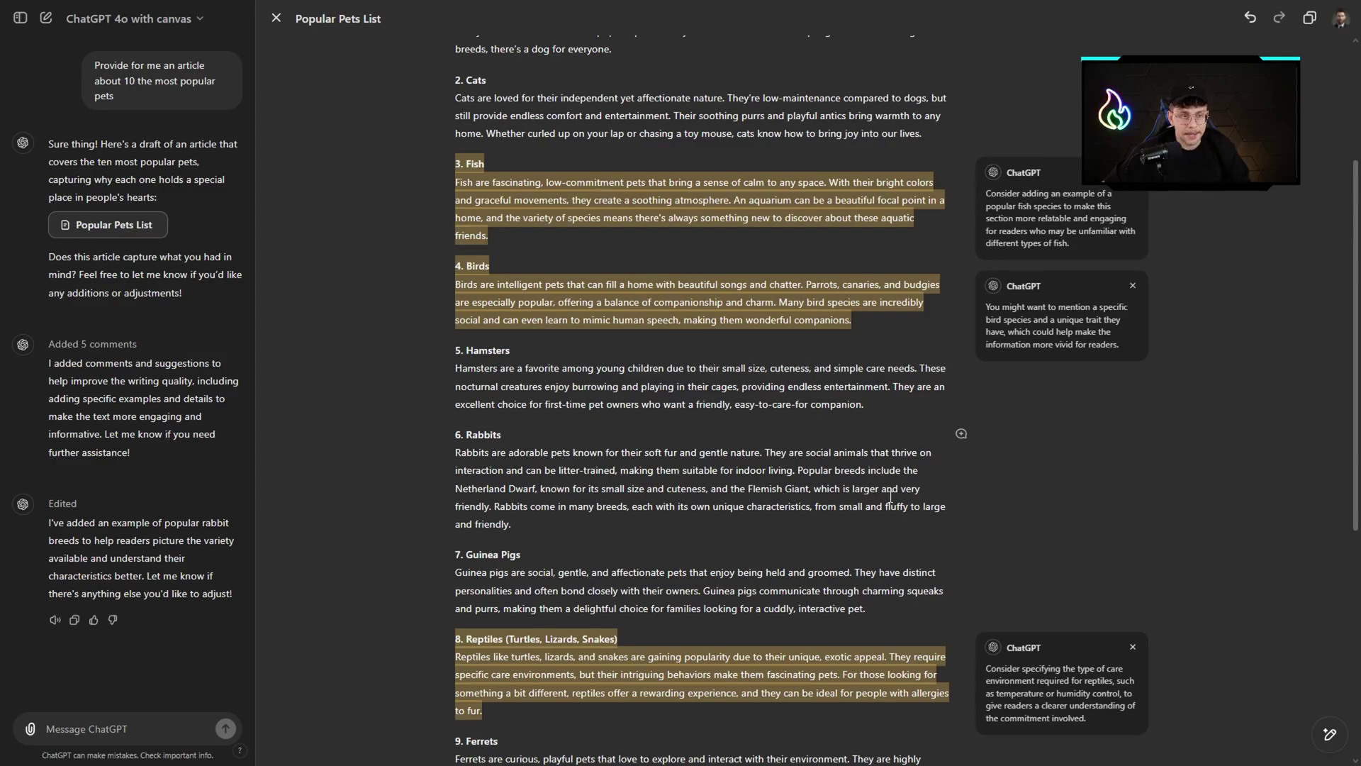
mouse_move(1333, 705)
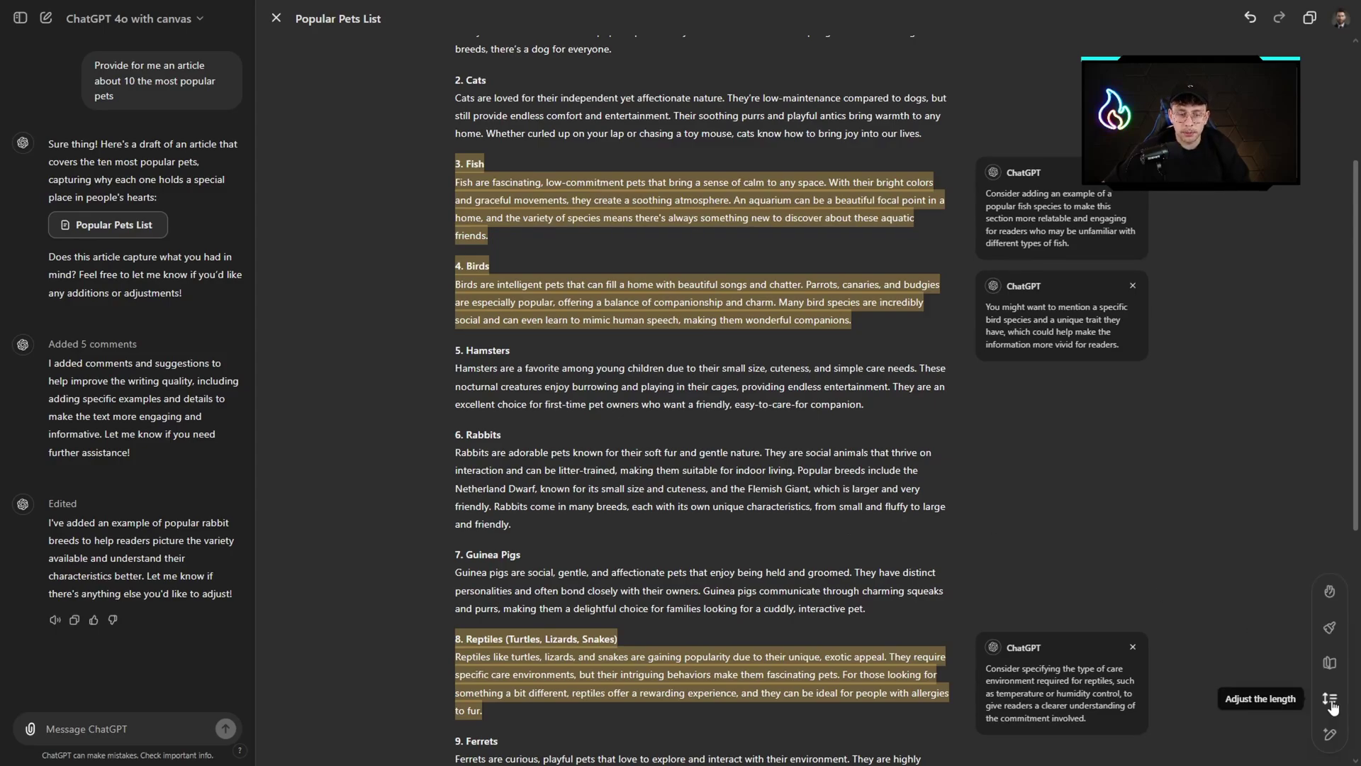
Condense the pets article by setting the Adjust the length slider to Shorter
click(1331, 701)
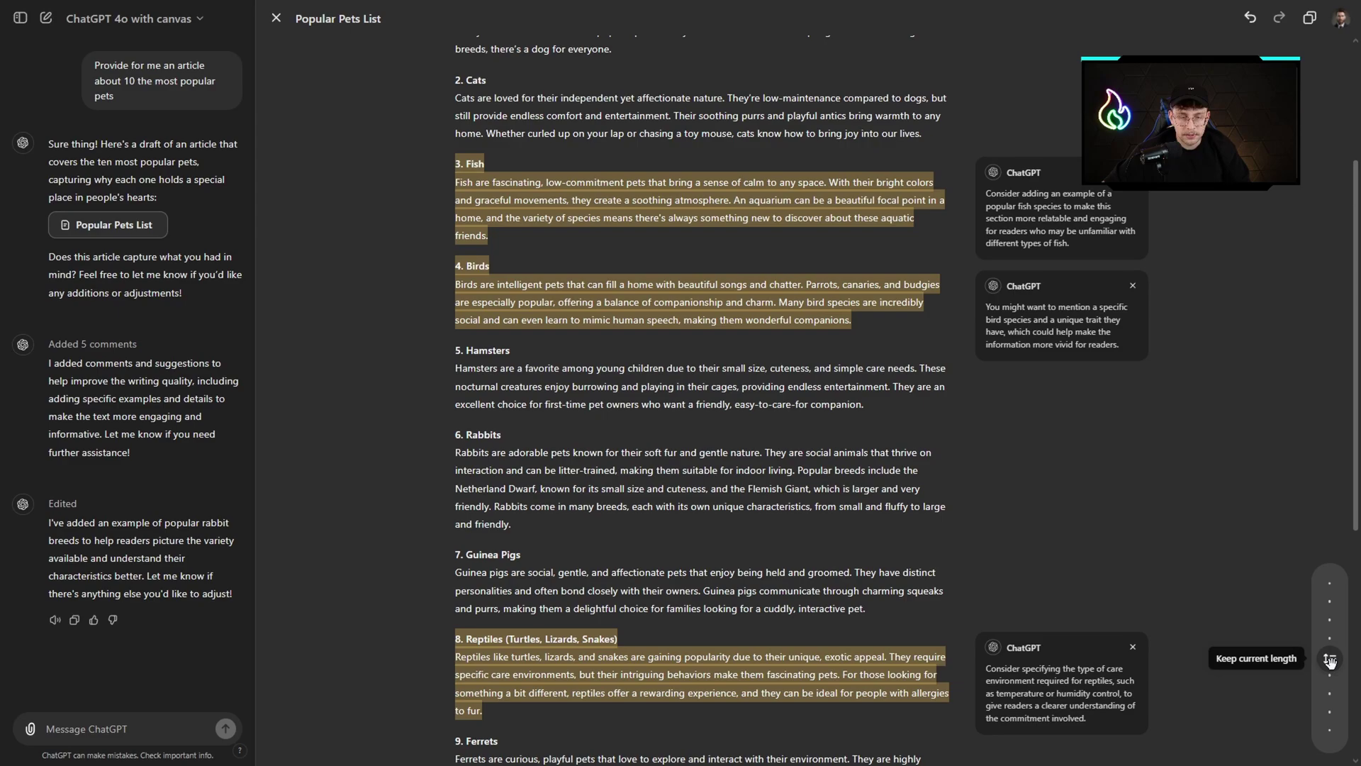
mouse_move(1330, 661)
mouse_down()
mouse_move(1331, 697)
mouse_move(1337, 583)
mouse_move(1338, 685)
mouse_up()
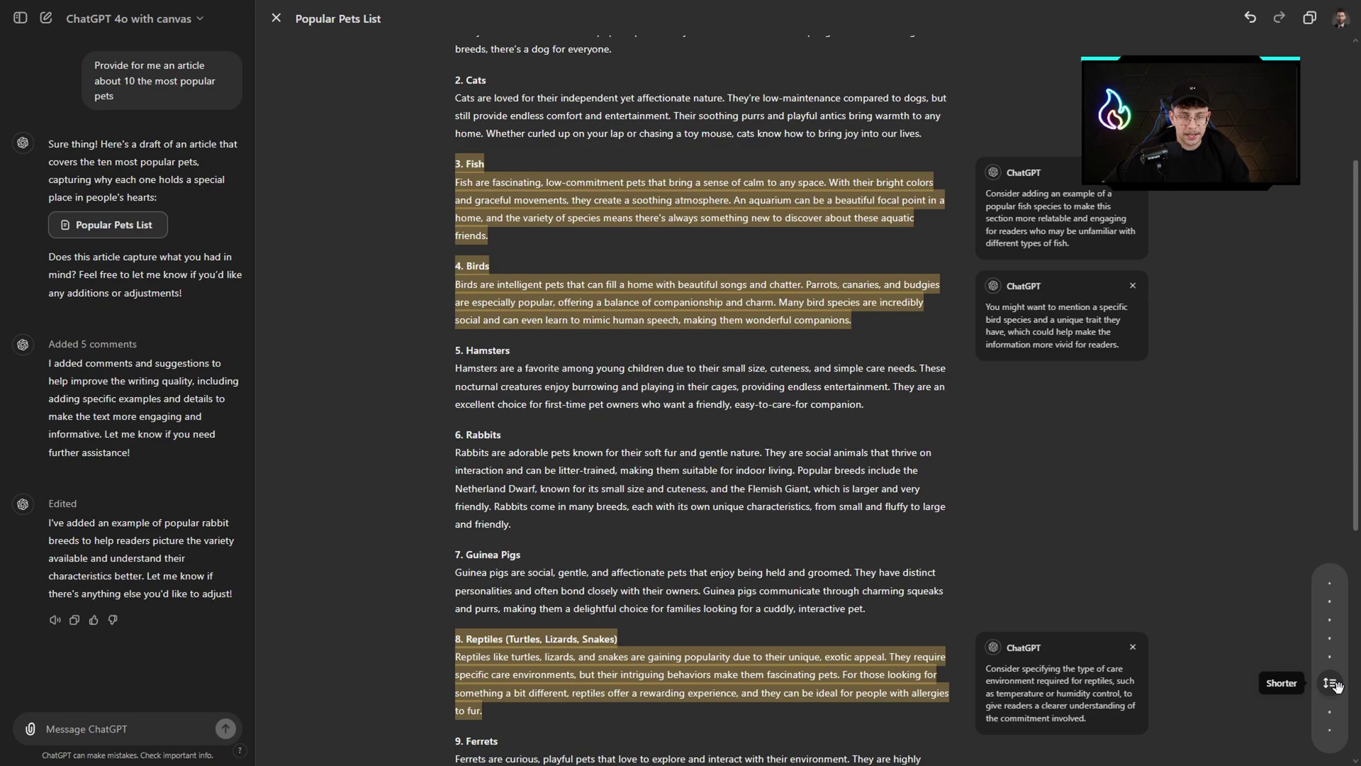
drag(1336, 685, 1337, 685)
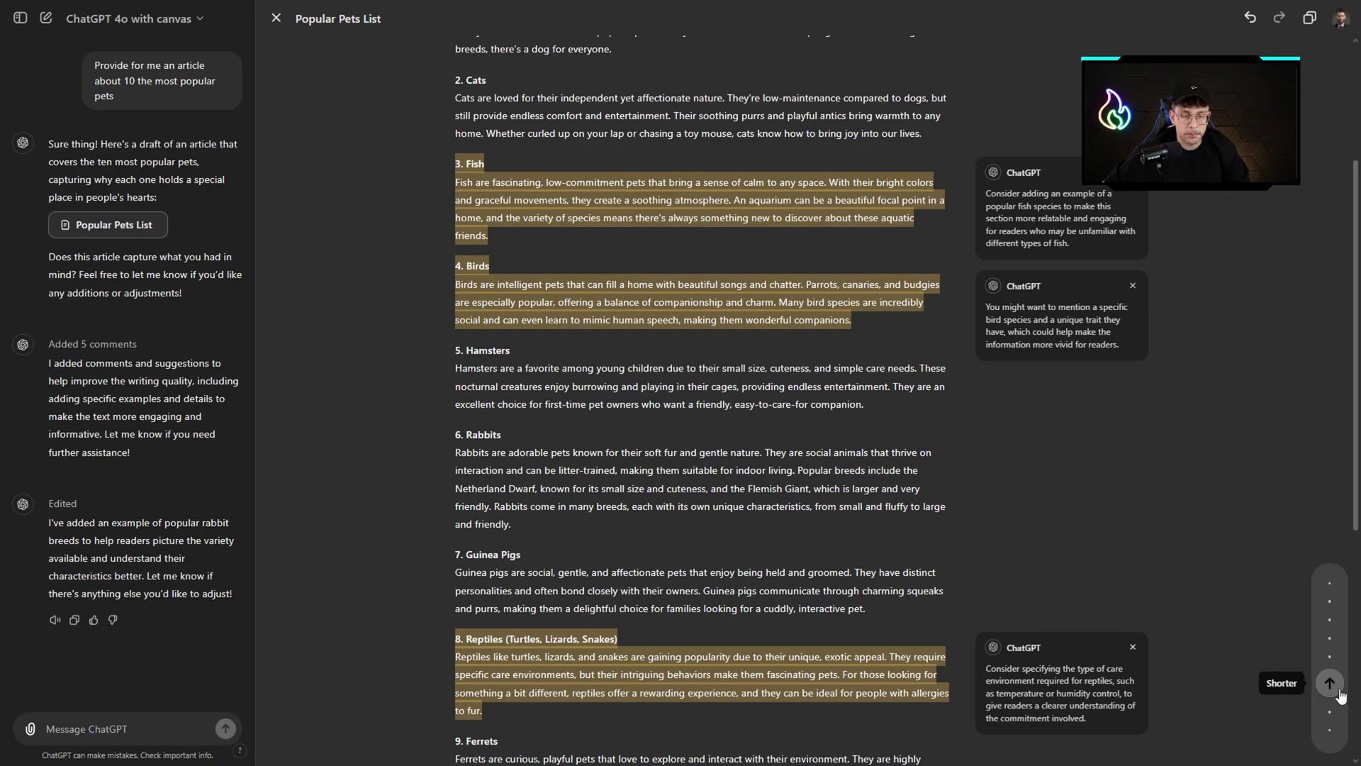
click(1331, 683)
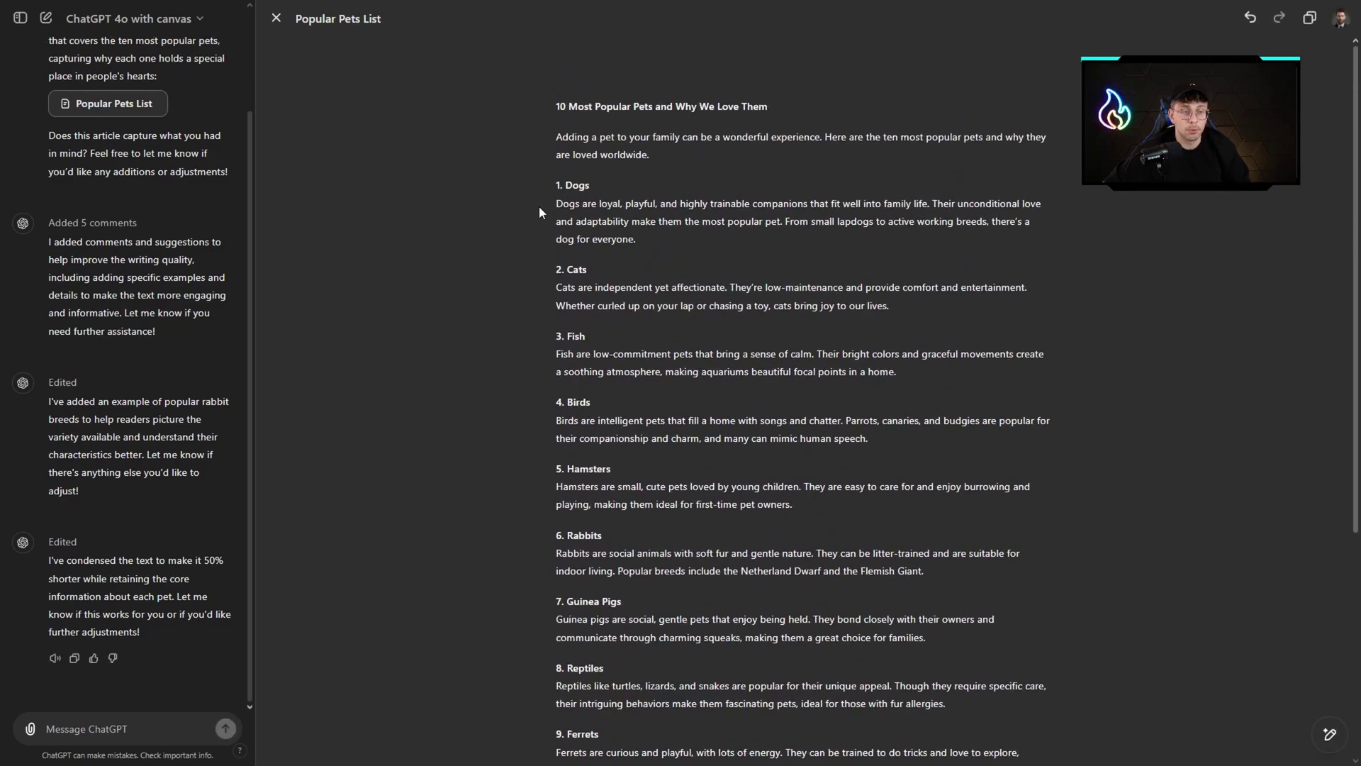
mouse_move(1331, 675)
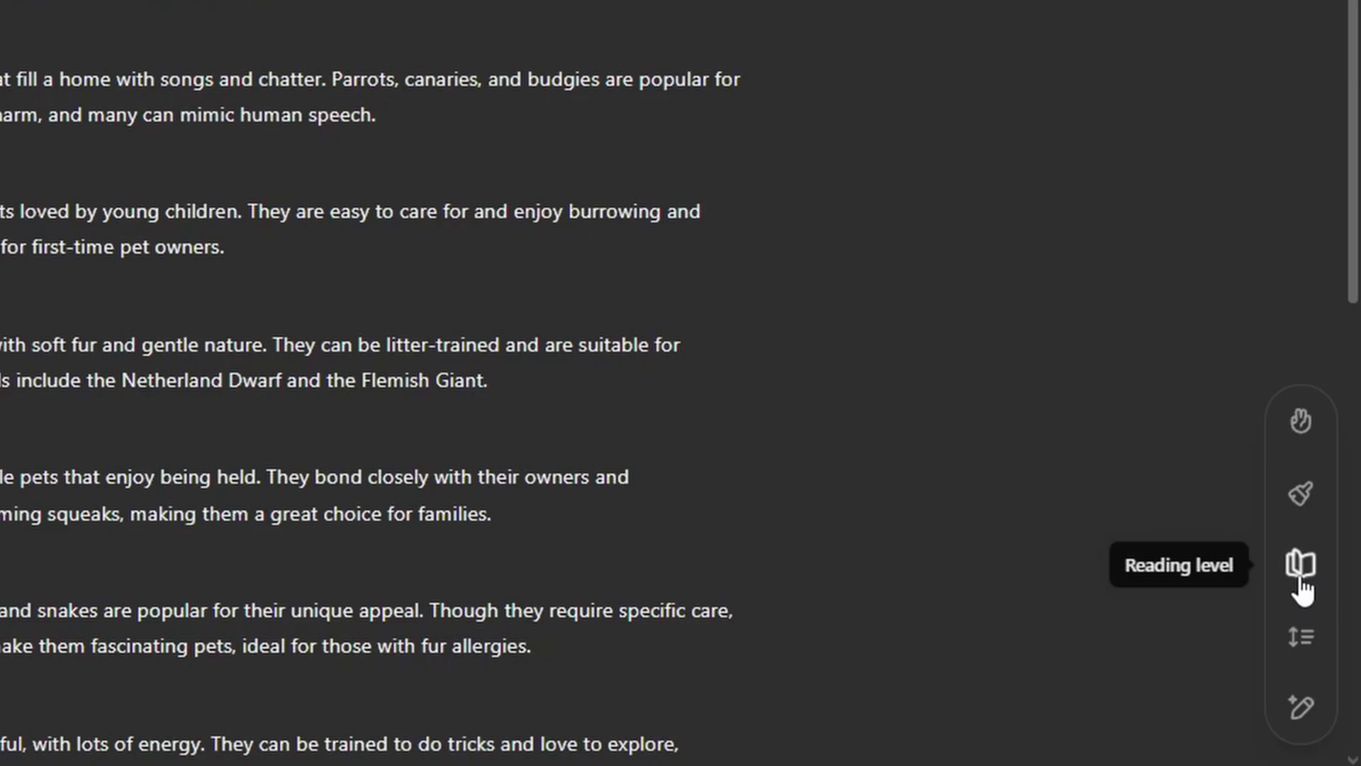
click(1302, 576)
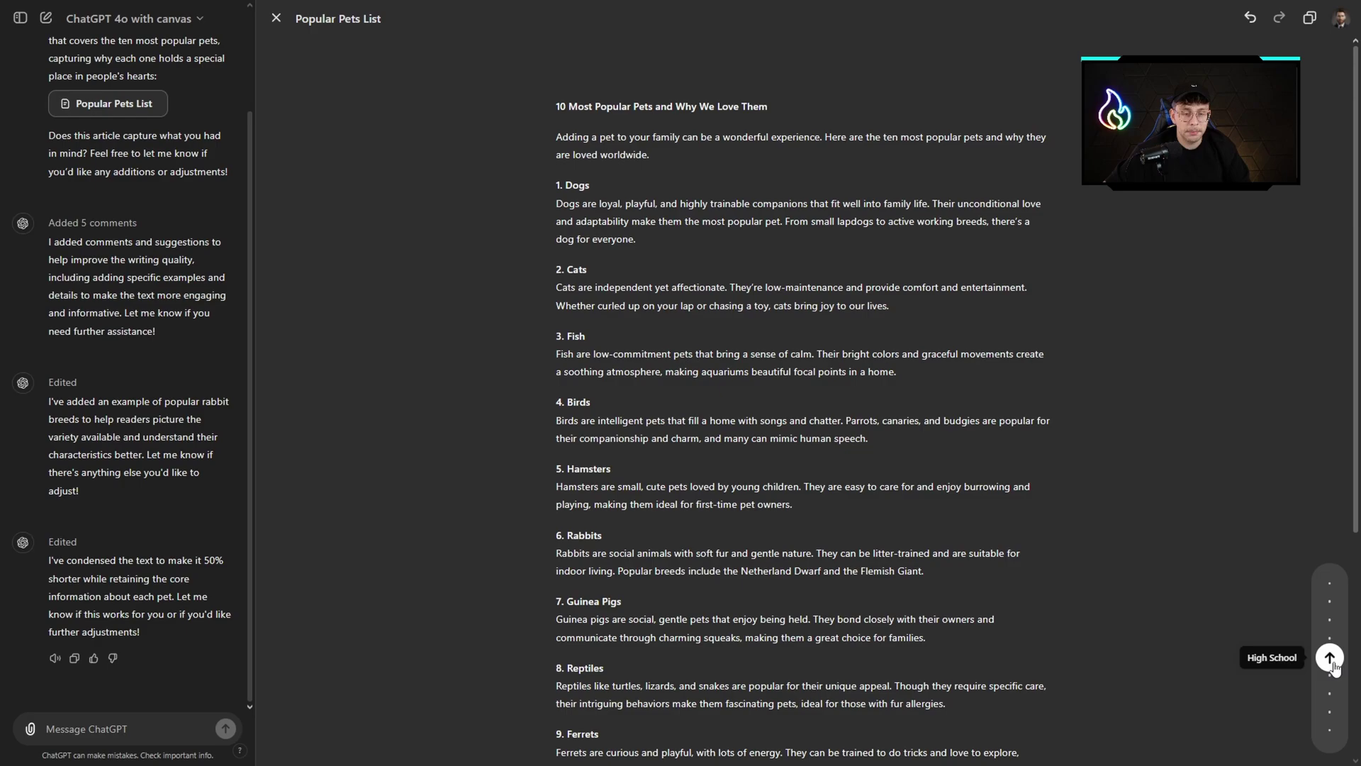
mouse_move(1334, 667)
mouse_down()
mouse_move(1339, 734)
mouse_move(1340, 589)
mouse_move(1352, 668)
mouse_up()
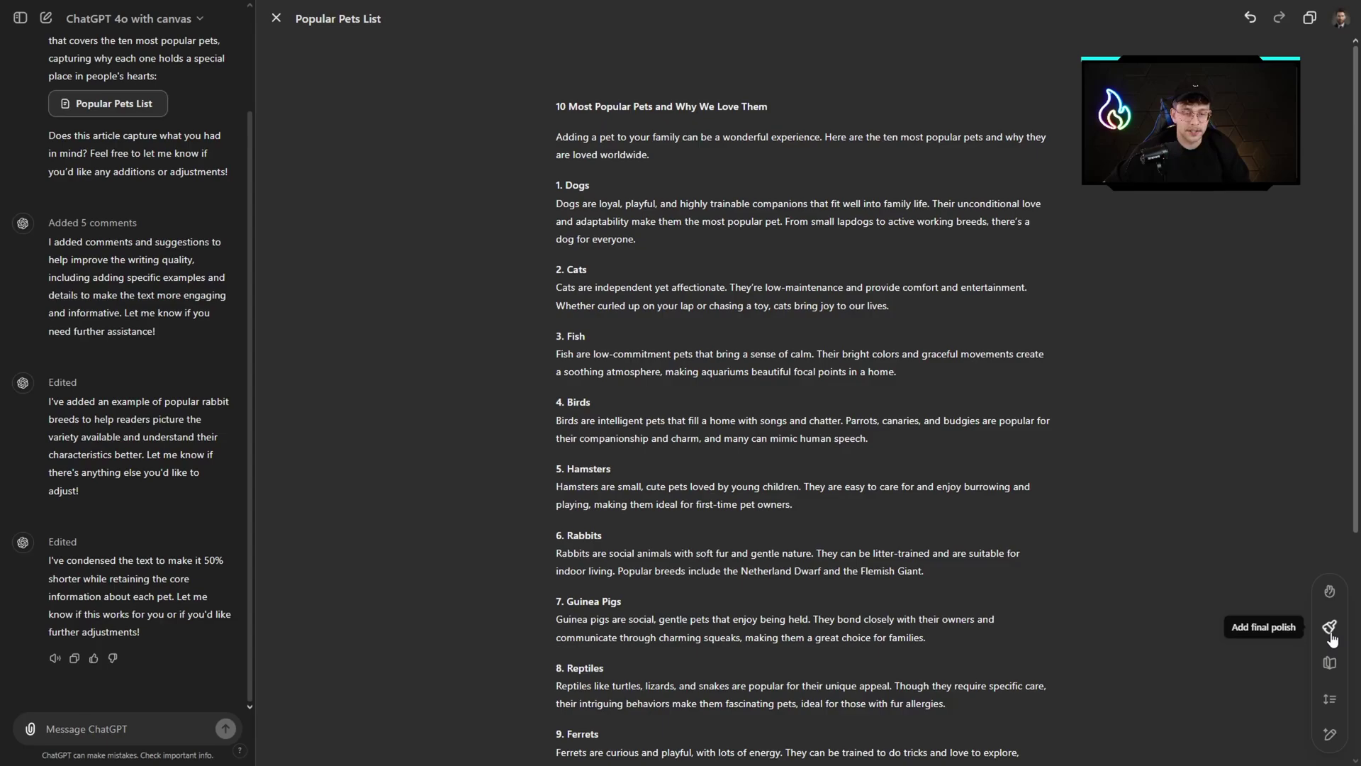
Run the Add final polish shortcut on the Popular Pets List article
click(1330, 628)
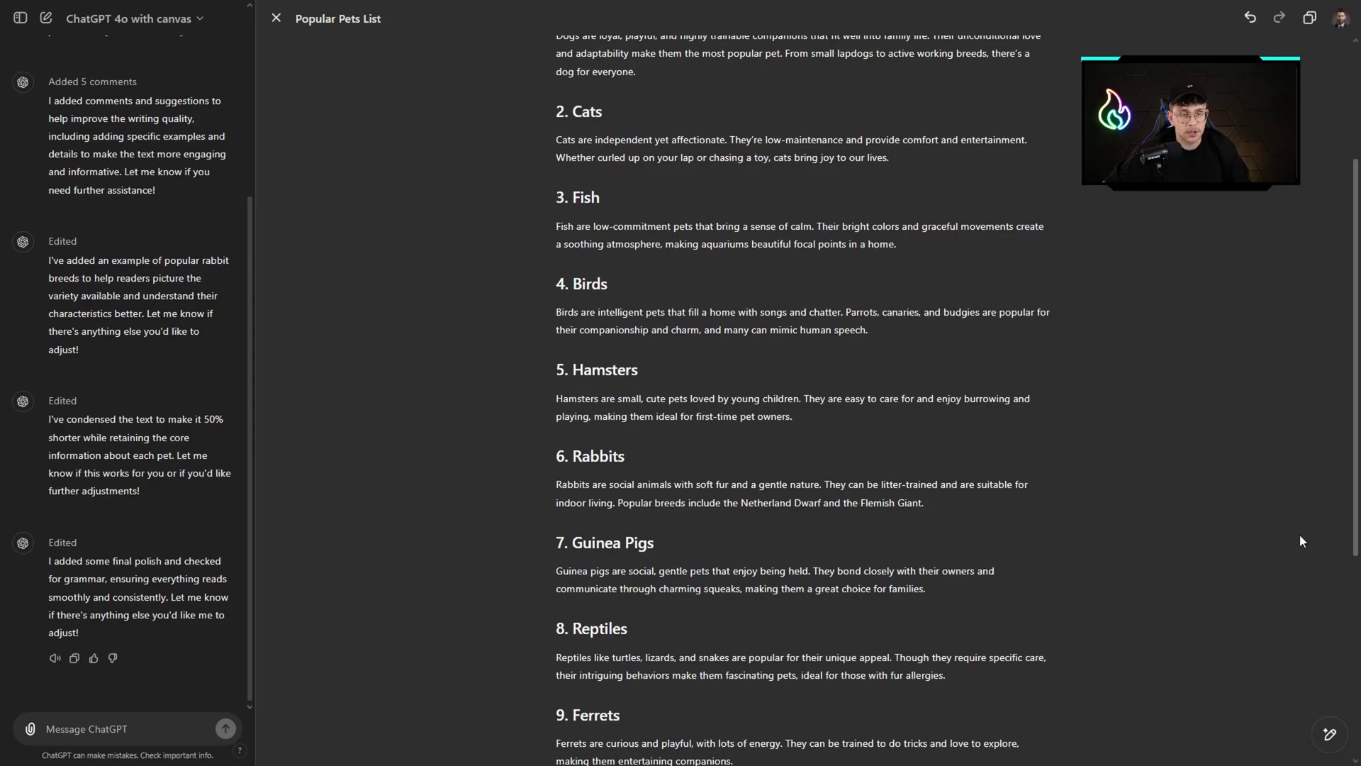
mouse_move(1330, 734)
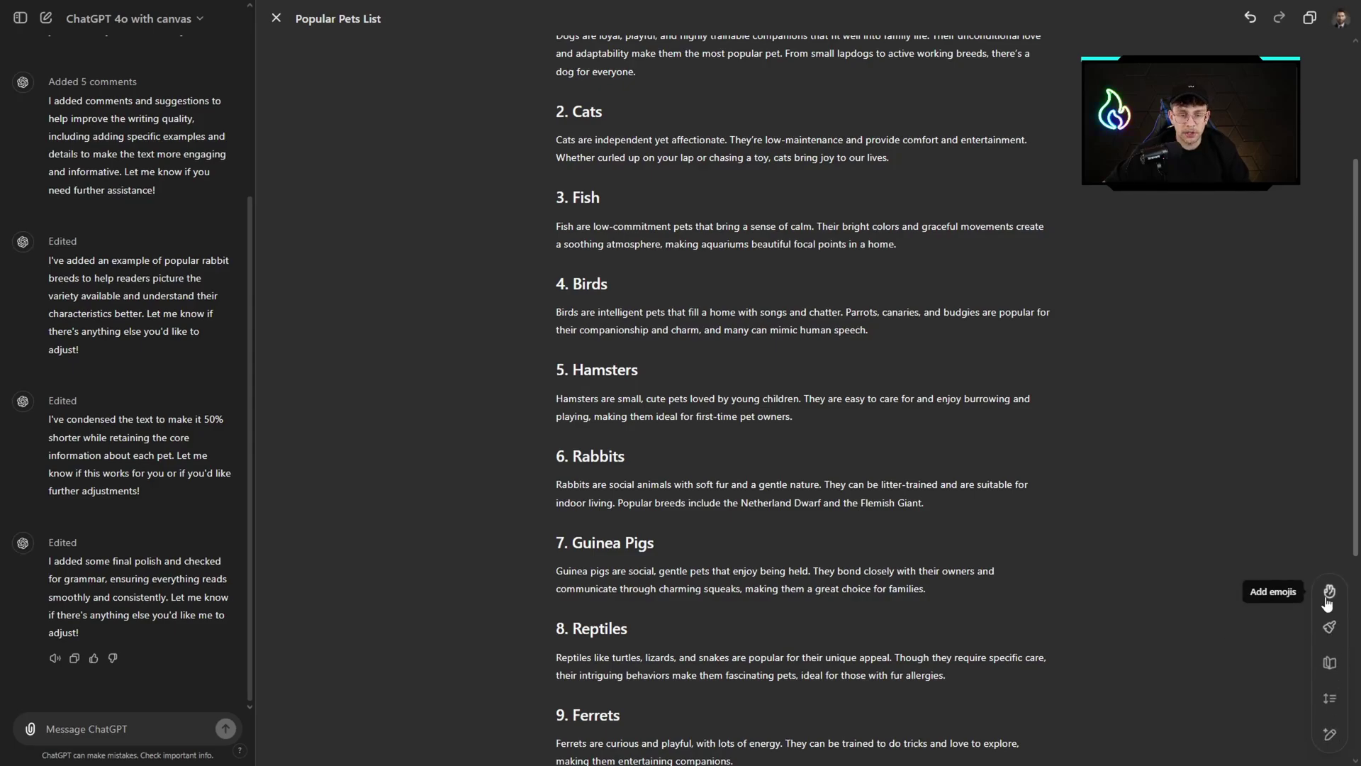
Apply the Add emojis shortcut to swap many words in the pets article for emojis
click(1328, 595)
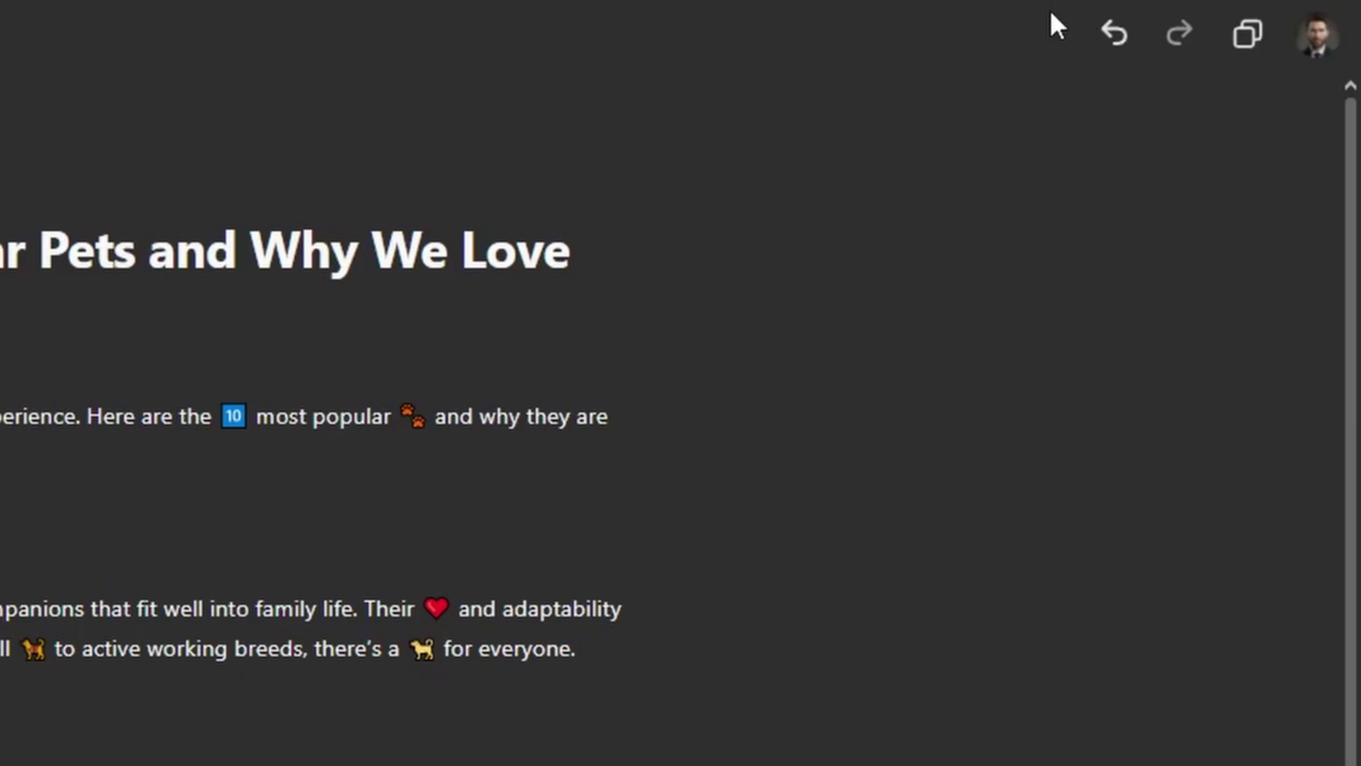
Undo the emoji edit and restore the previous emoji-free version as current
click(1106, 44)
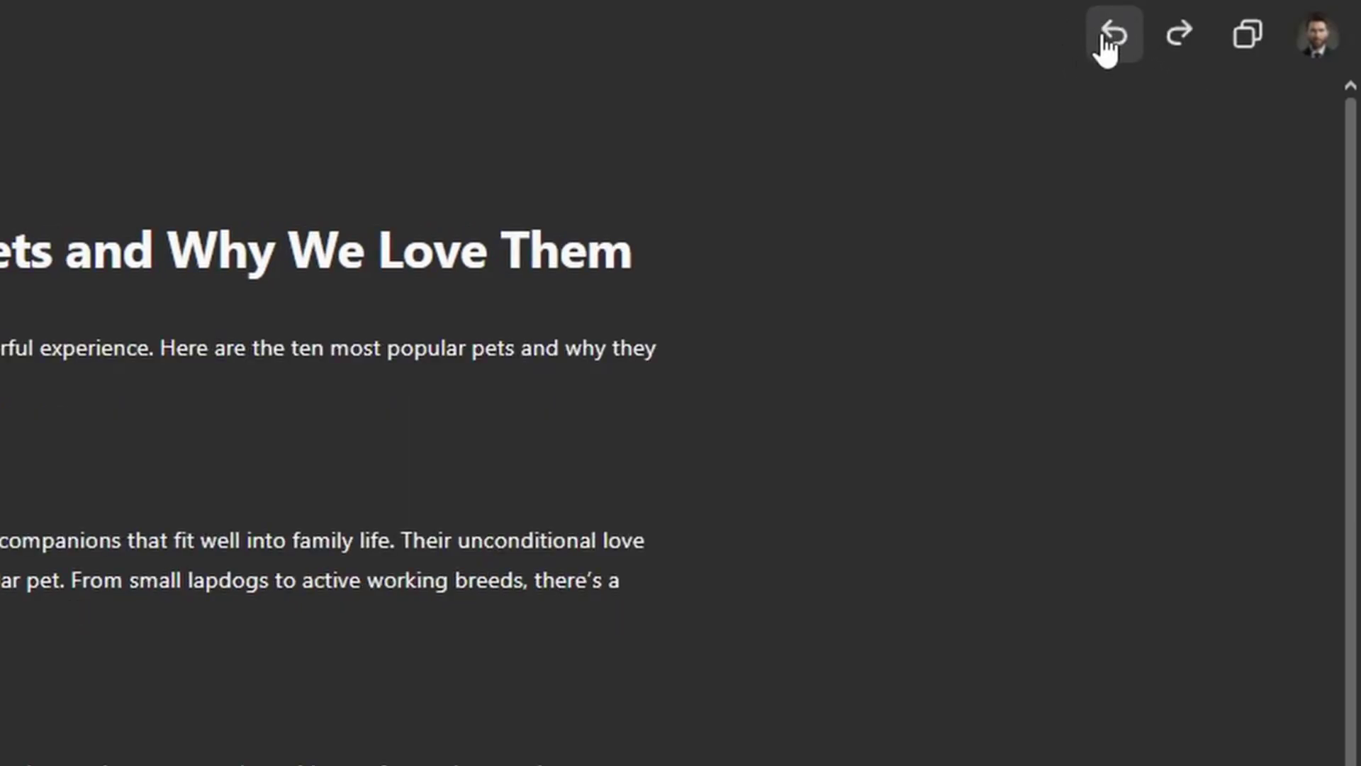
click(1110, 39)
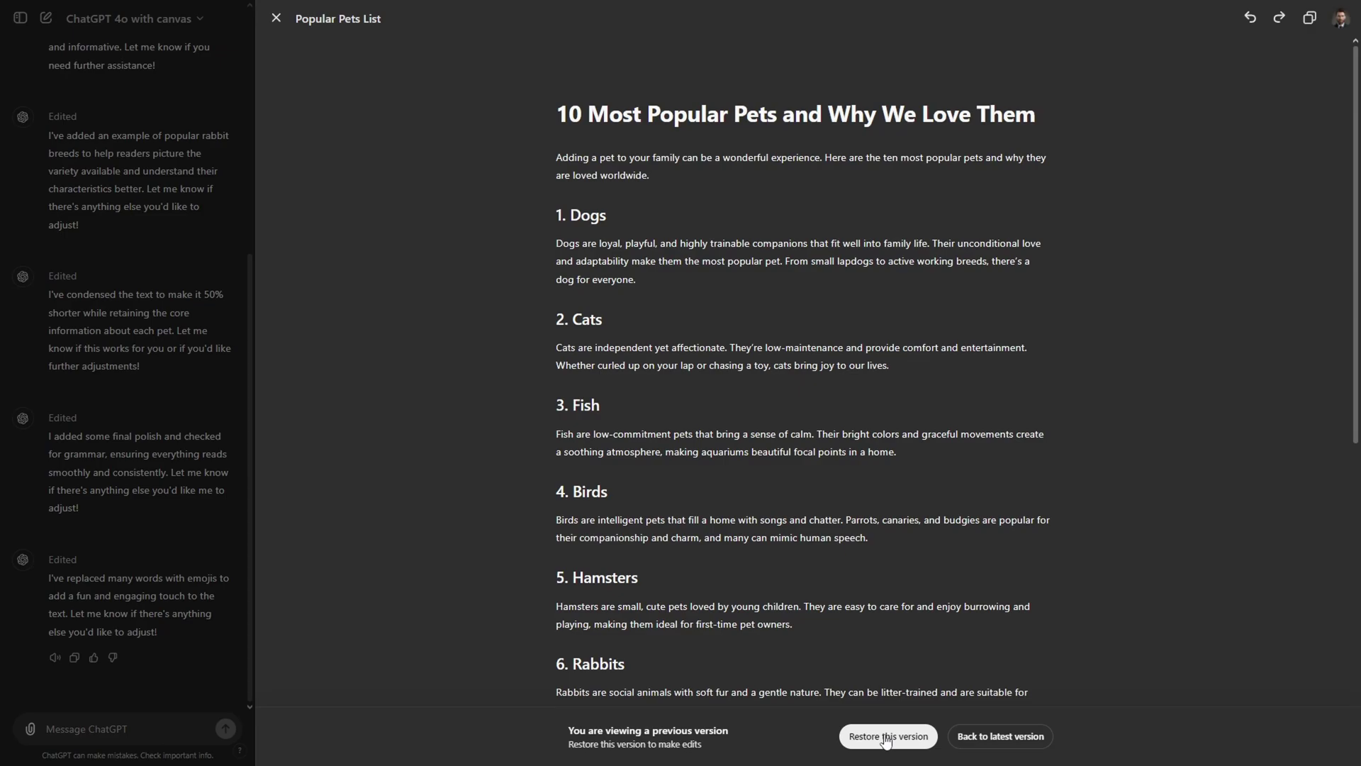
click(917, 739)
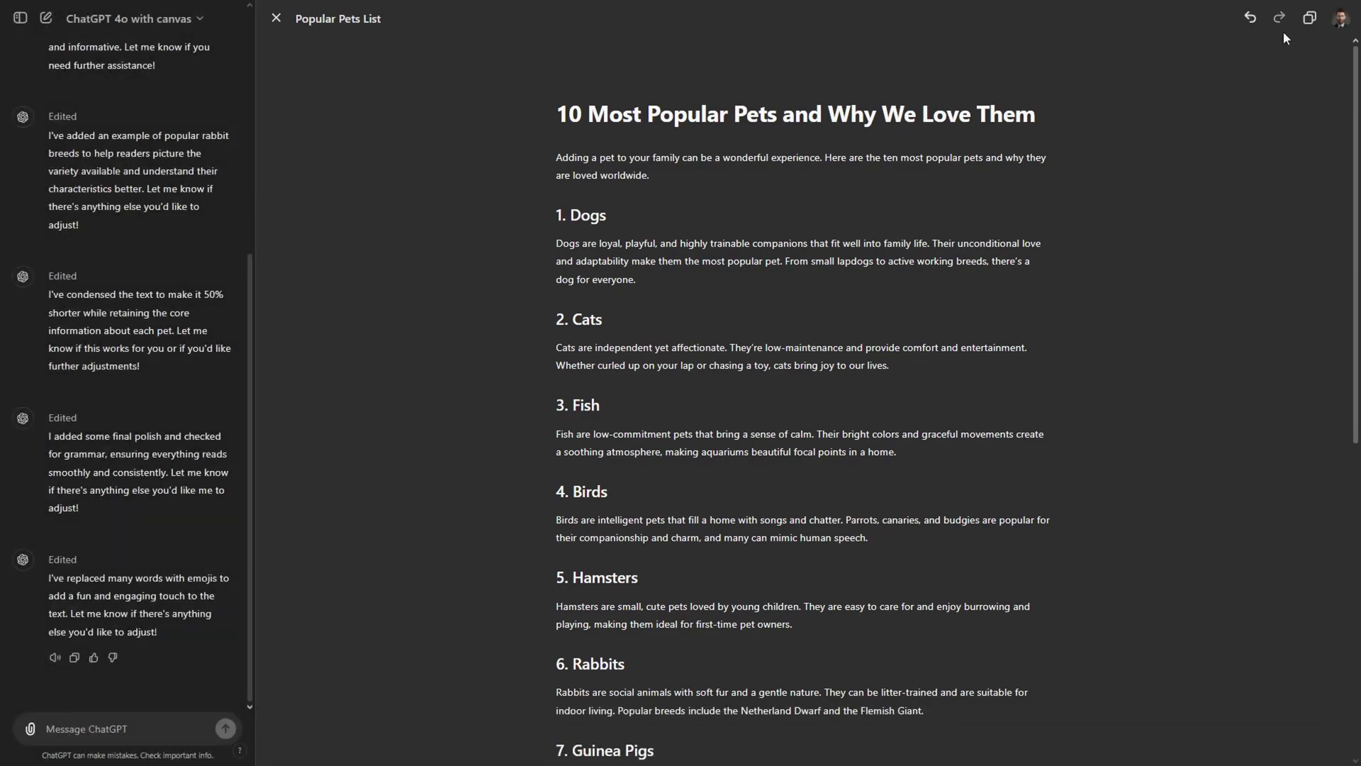
Copy the entire Popular Pets List article to the clipboard and select the Dogs paragraph
click(1310, 21)
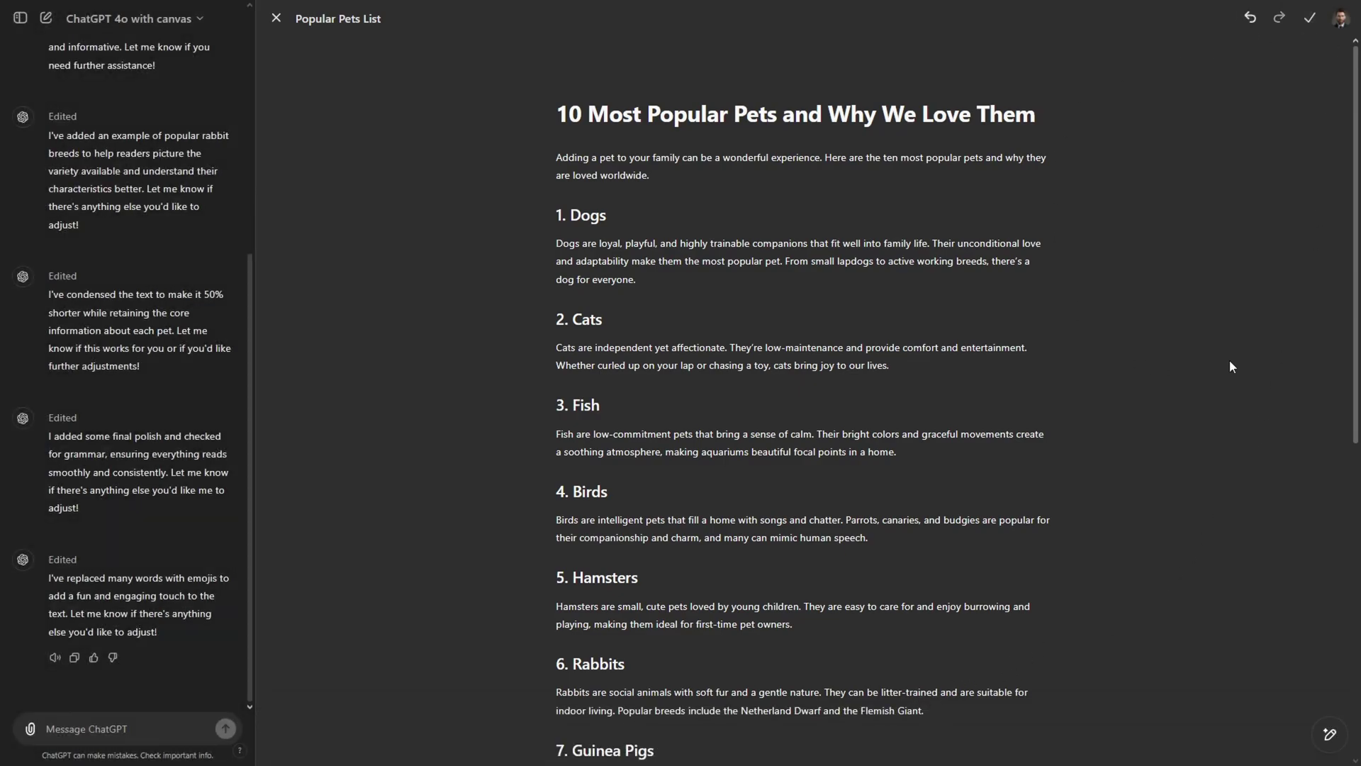
mouse_move(1062, 253)
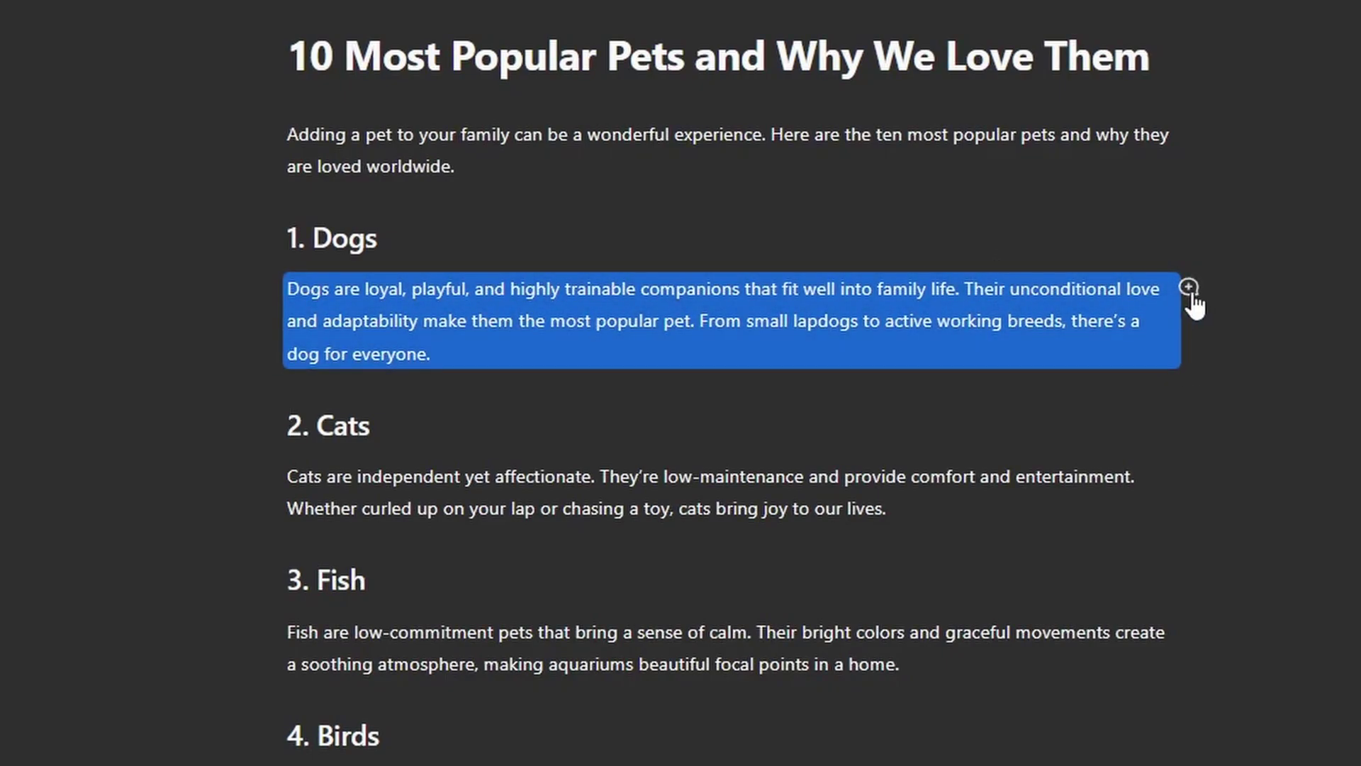
click(1192, 294)
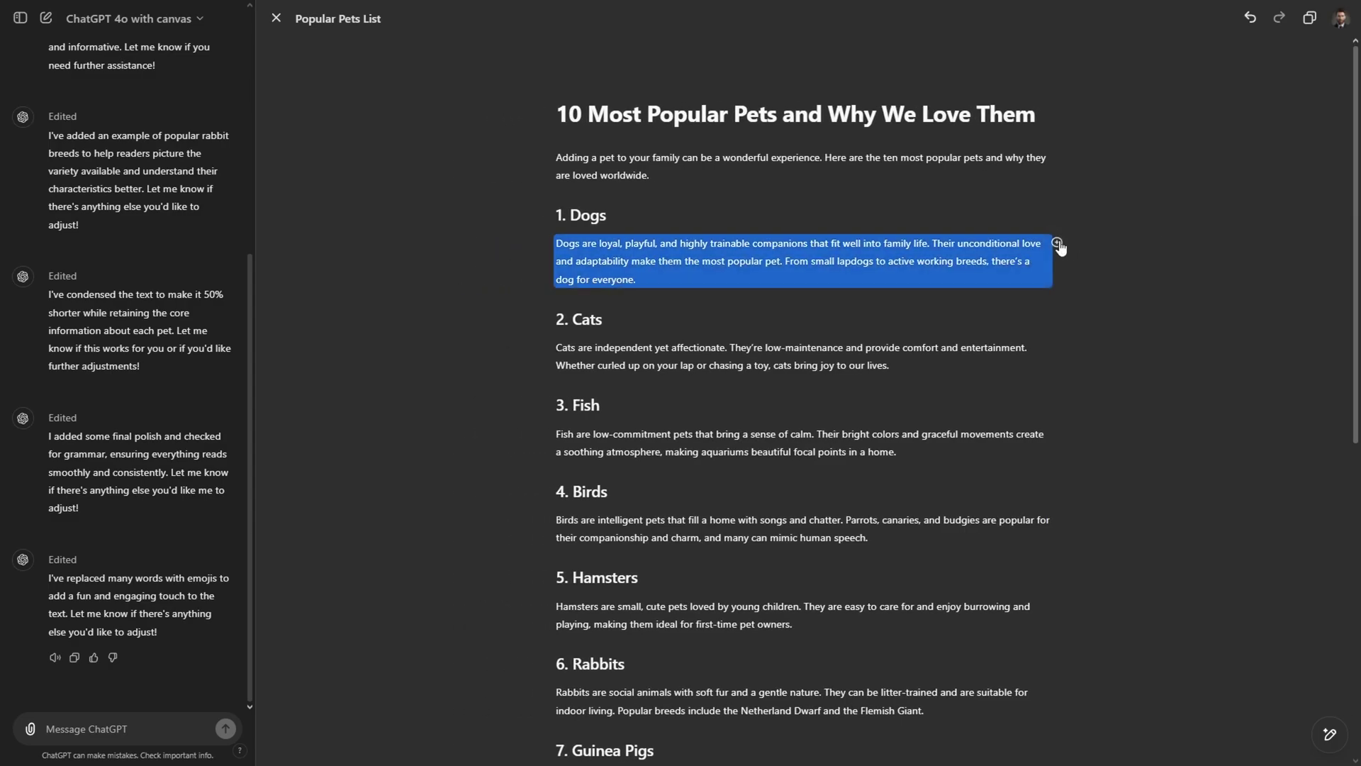
Select the Dogs paragraph and request 'make it barely longer' to lengthen it slightly
click(1057, 241)
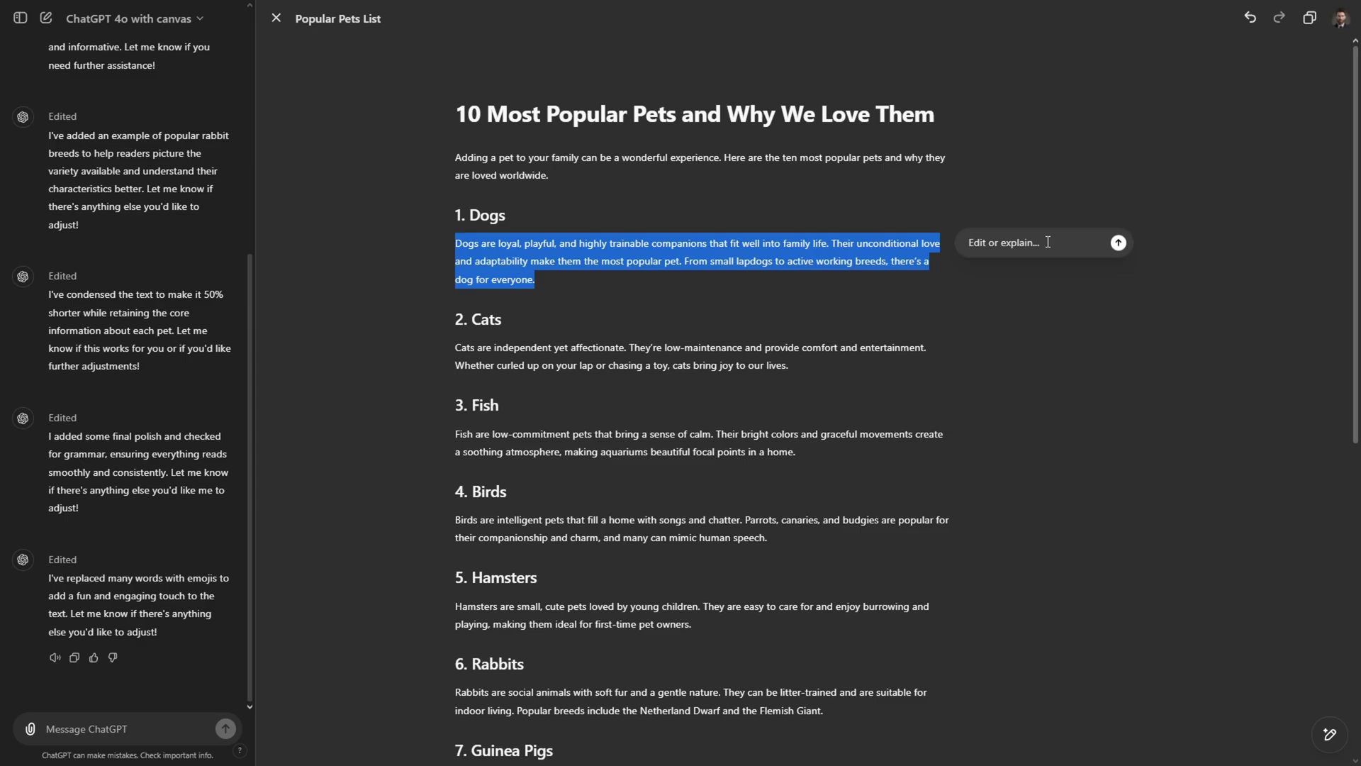
text(make it barely longer)
key(Return)
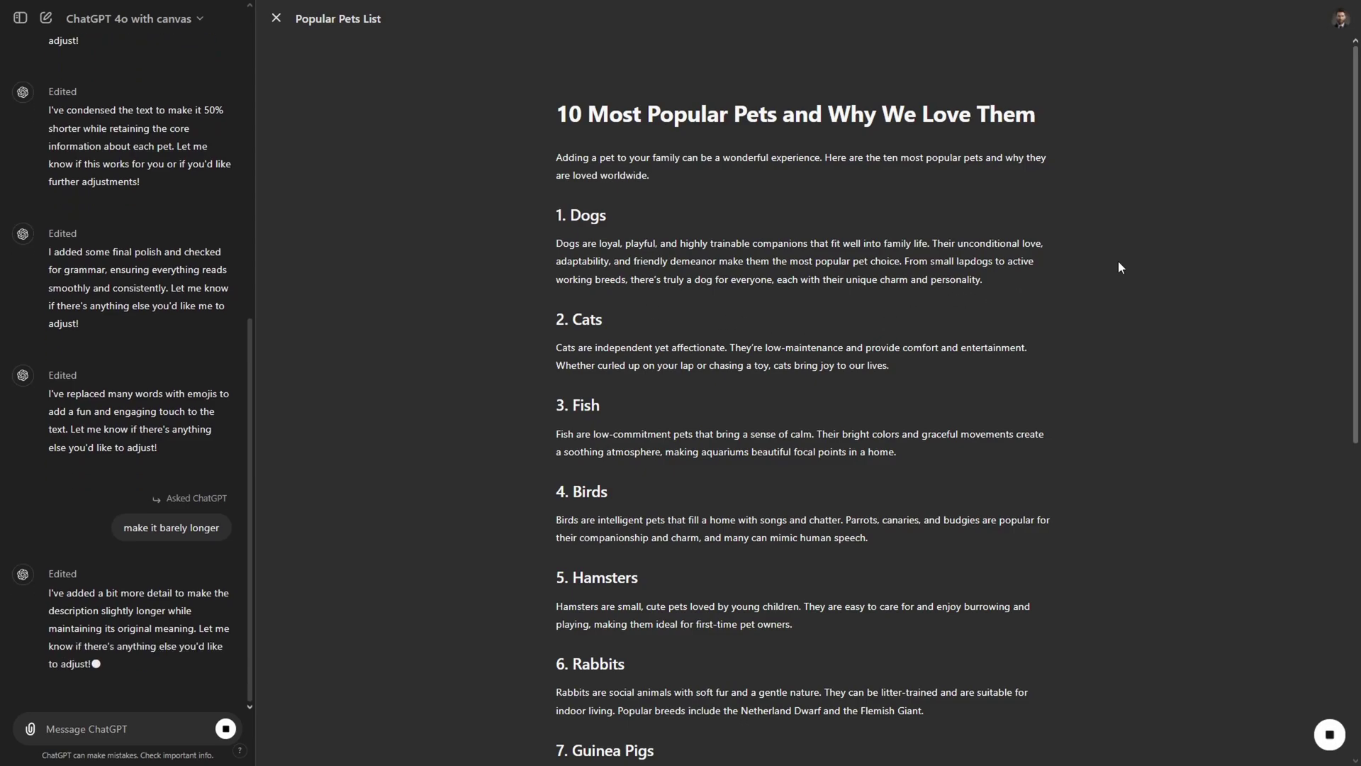
triple_click(796, 263)
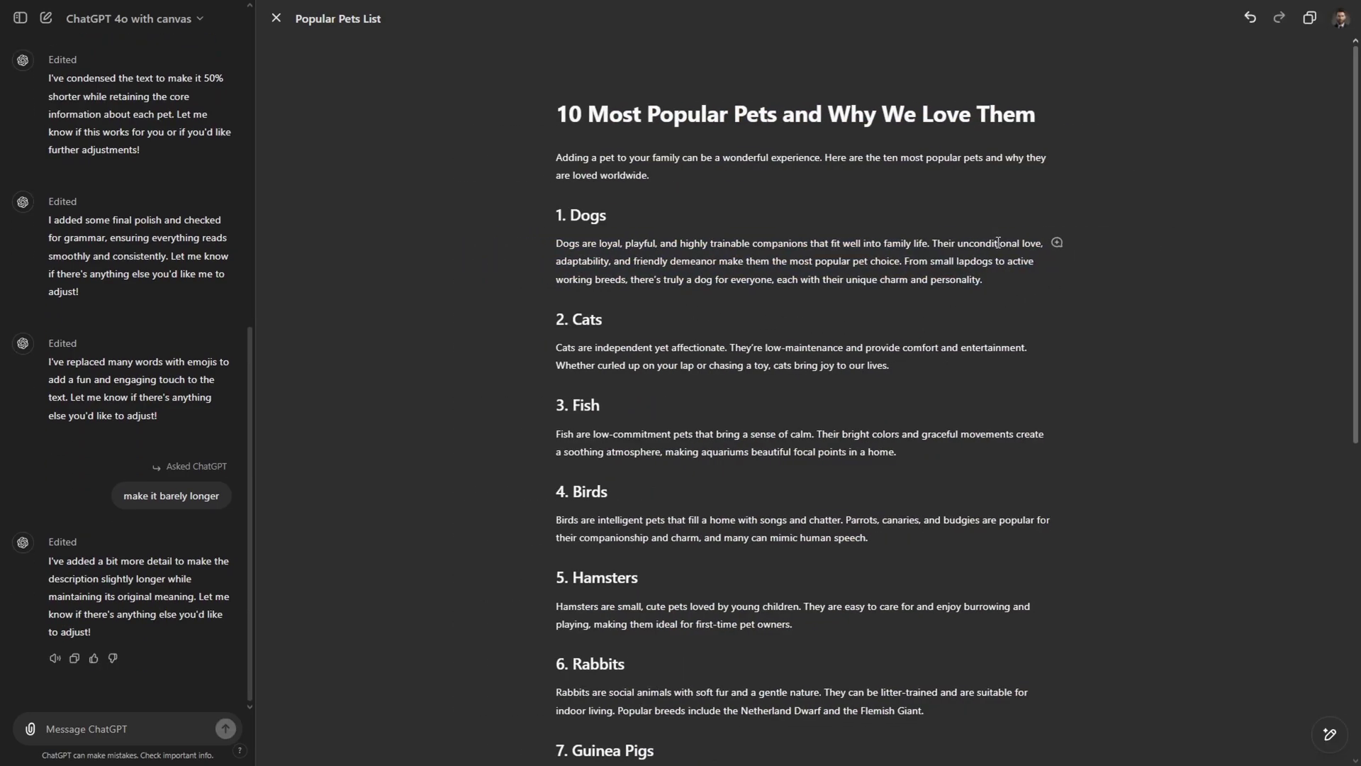
Select the Dogs paragraph and ask 'please explain for me what this paragrph is about'
triple_click(1058, 243)
text(p)
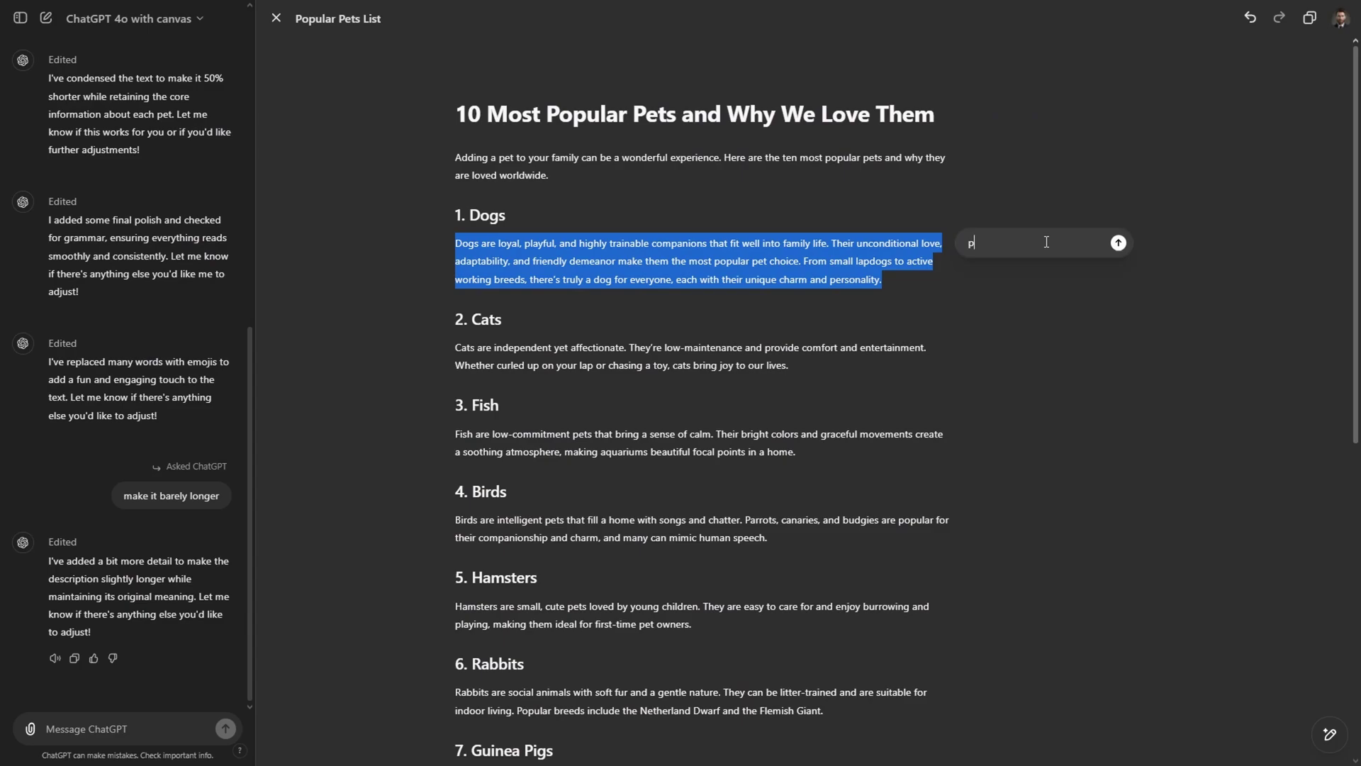
text(lease explain for me what this paragra)
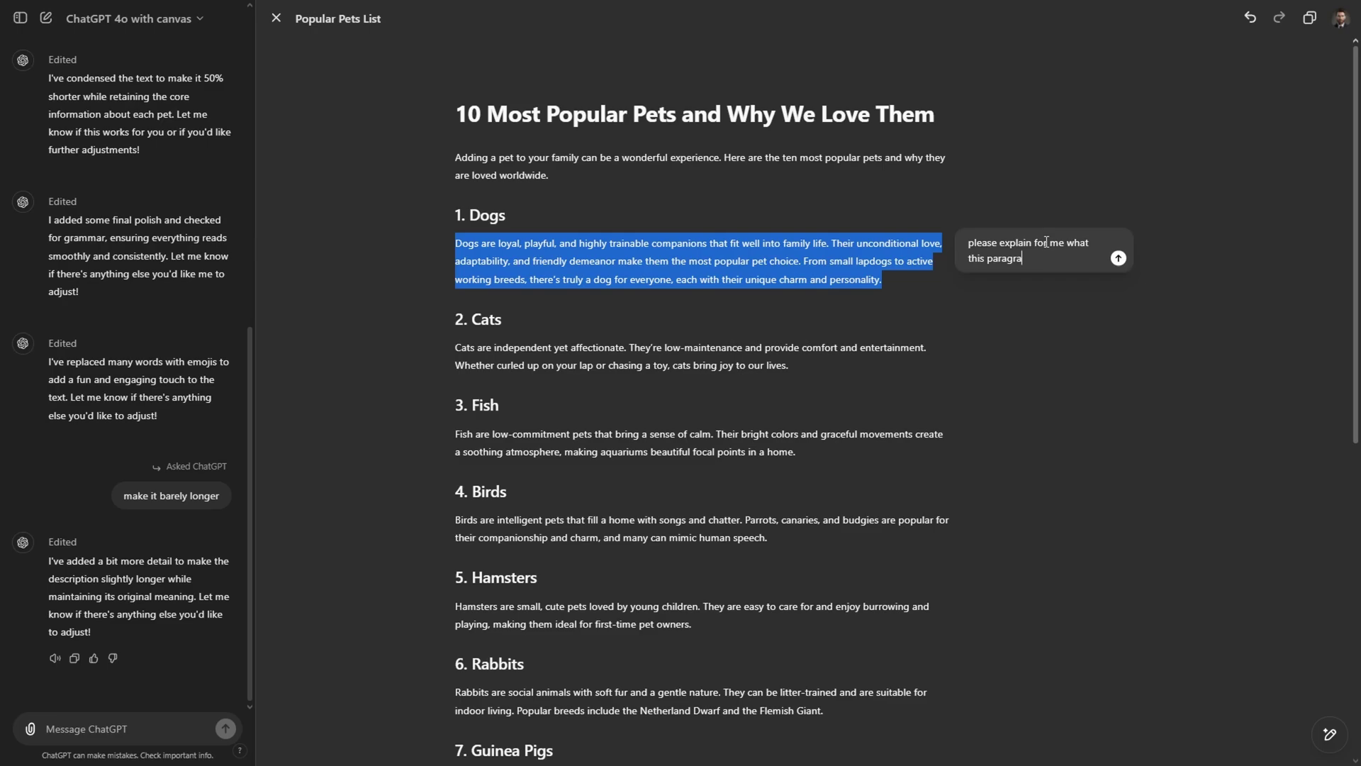
text(ph is about)
key(Escape)
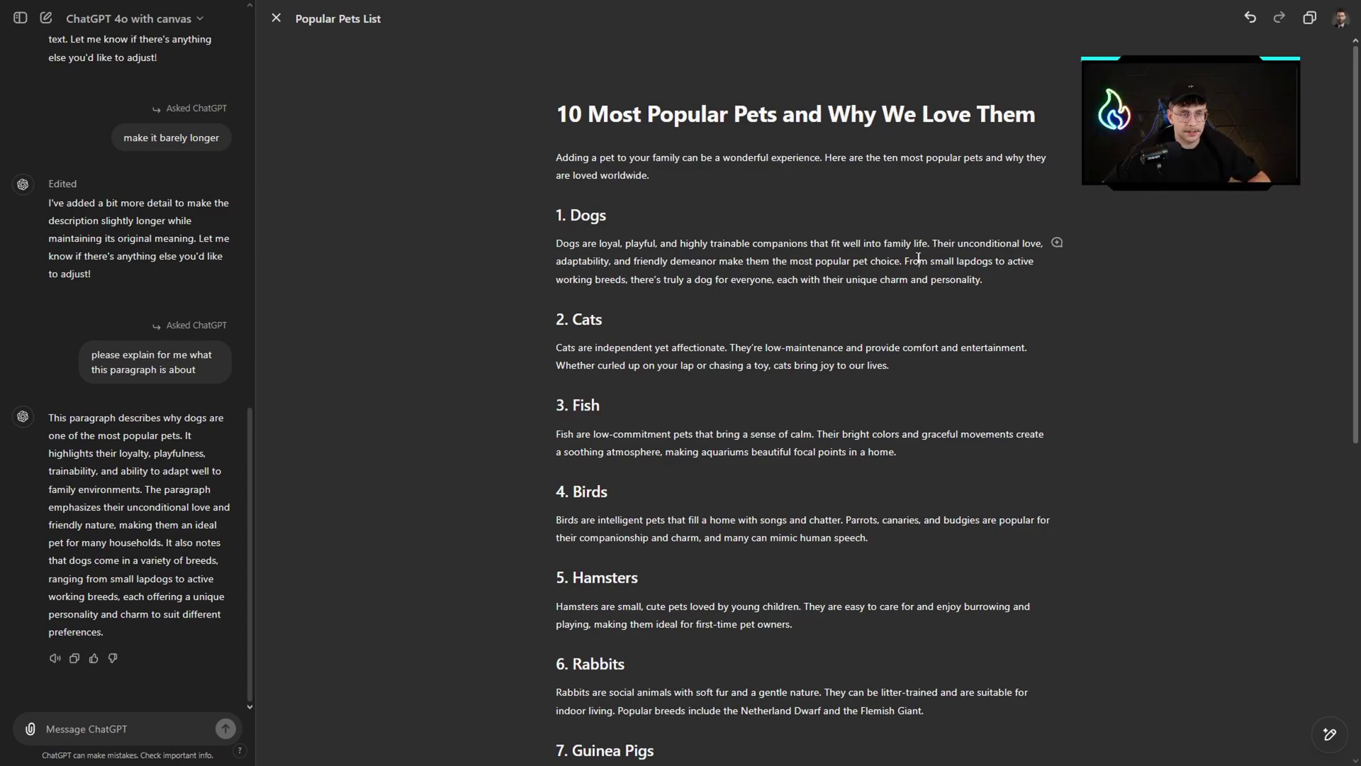
Replace the Dogs paragraph's charm-and-personality ending with '. The dogs are very playful creatures'
drag(928, 263, 779, 281)
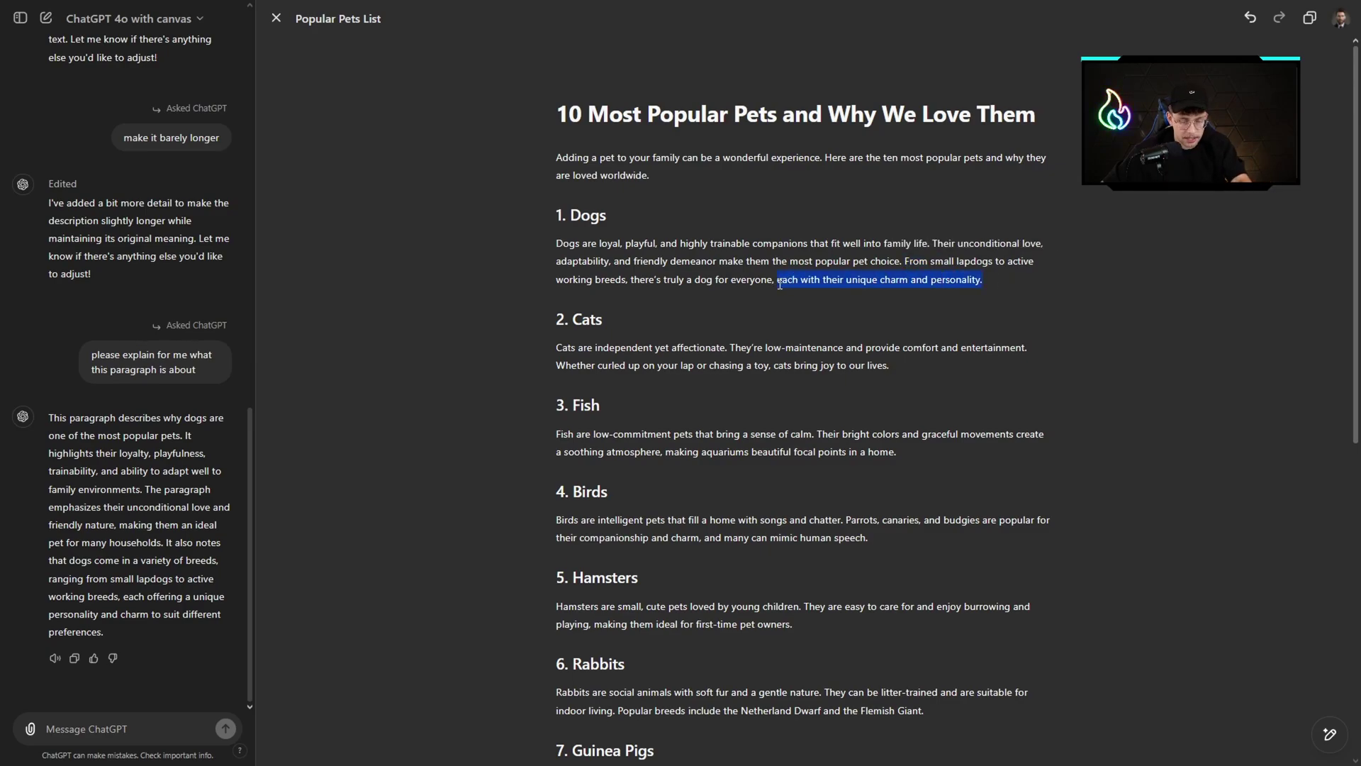
key(BackSpace)
text(.)
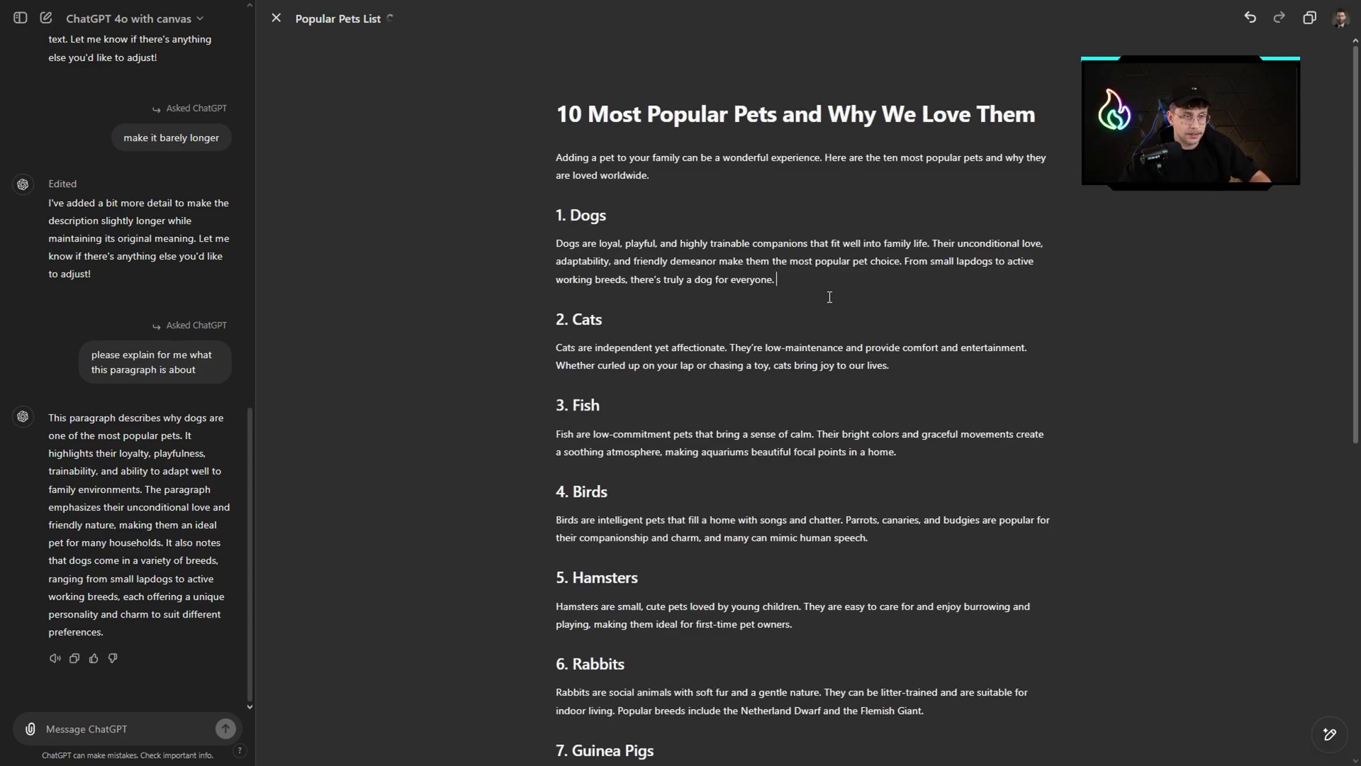
text( The dogs are )
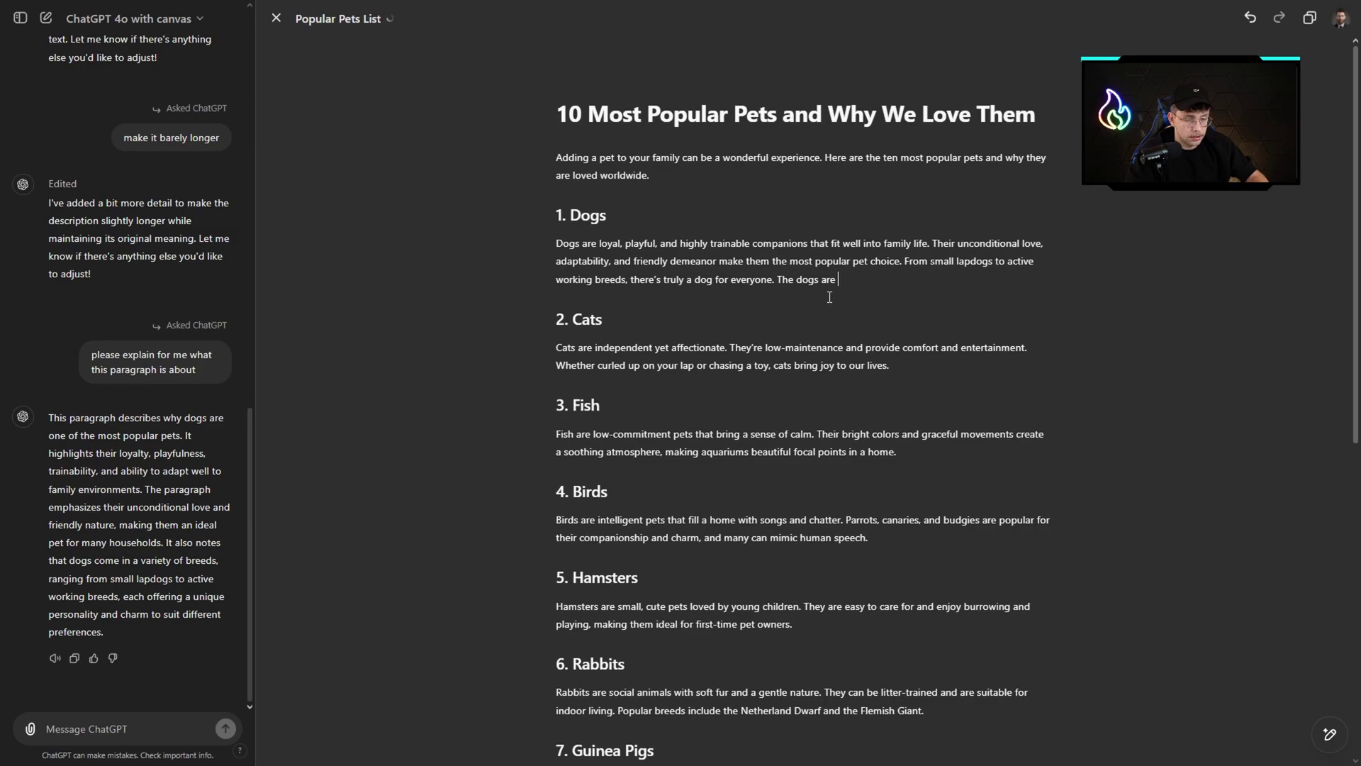
text(very playf)
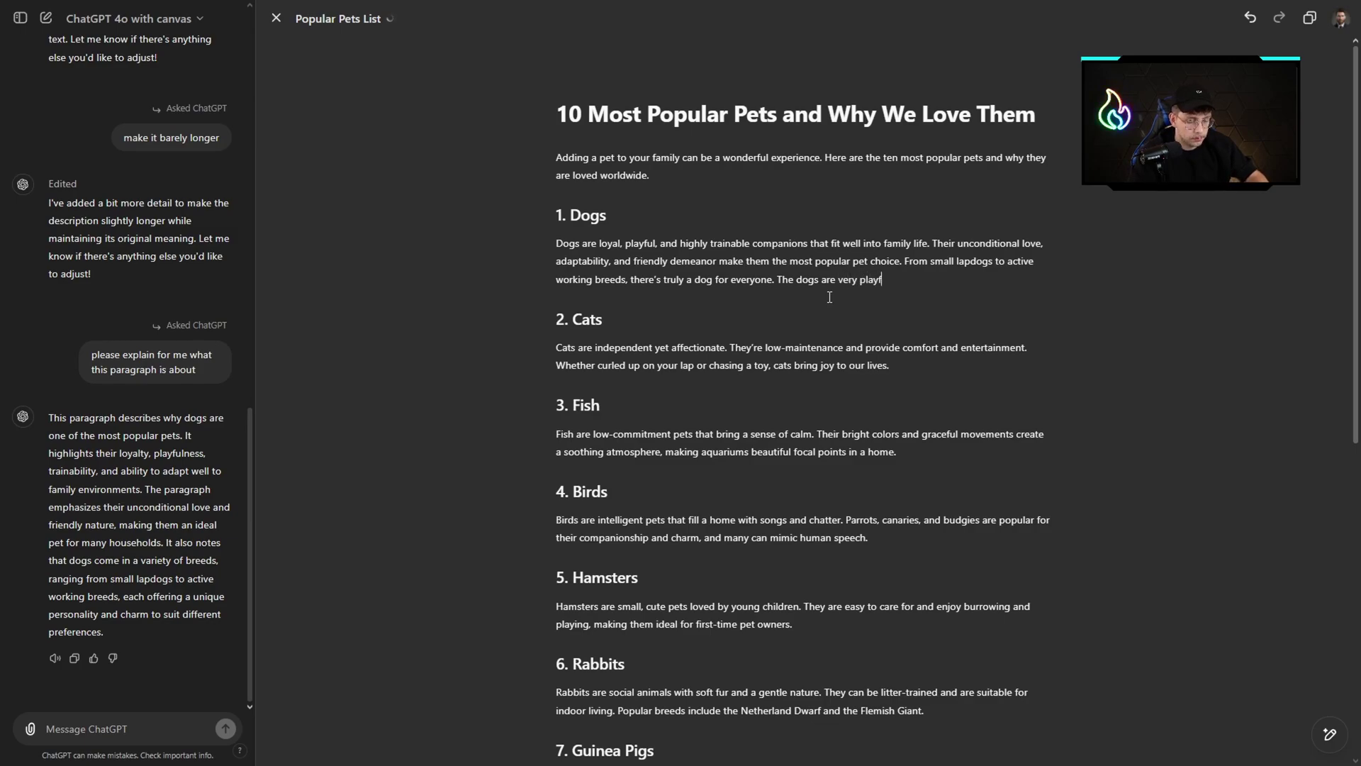
text(ul creatures)
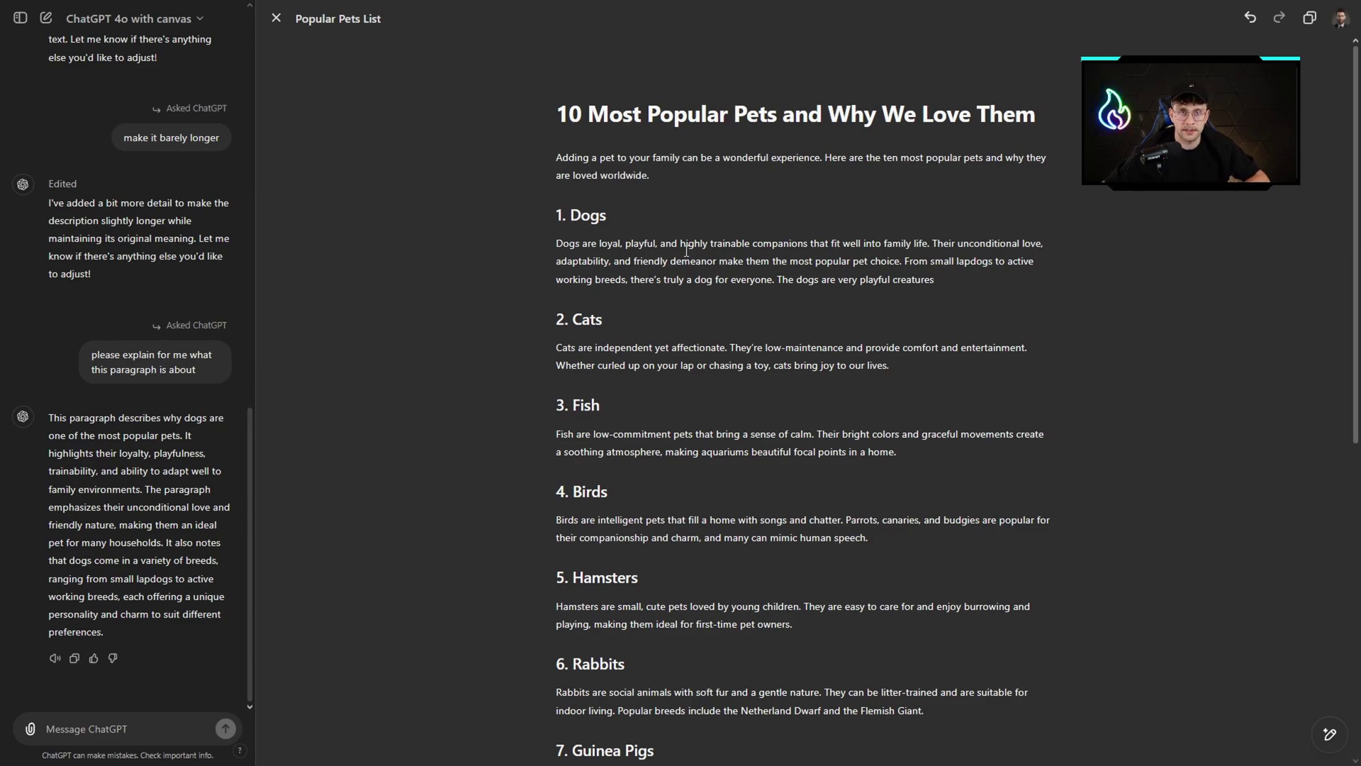
Make the Cats paragraph's last two sentences, 'They're' through 'lives.', bold and italic
click(907, 366)
drag(908, 366, 733, 354)
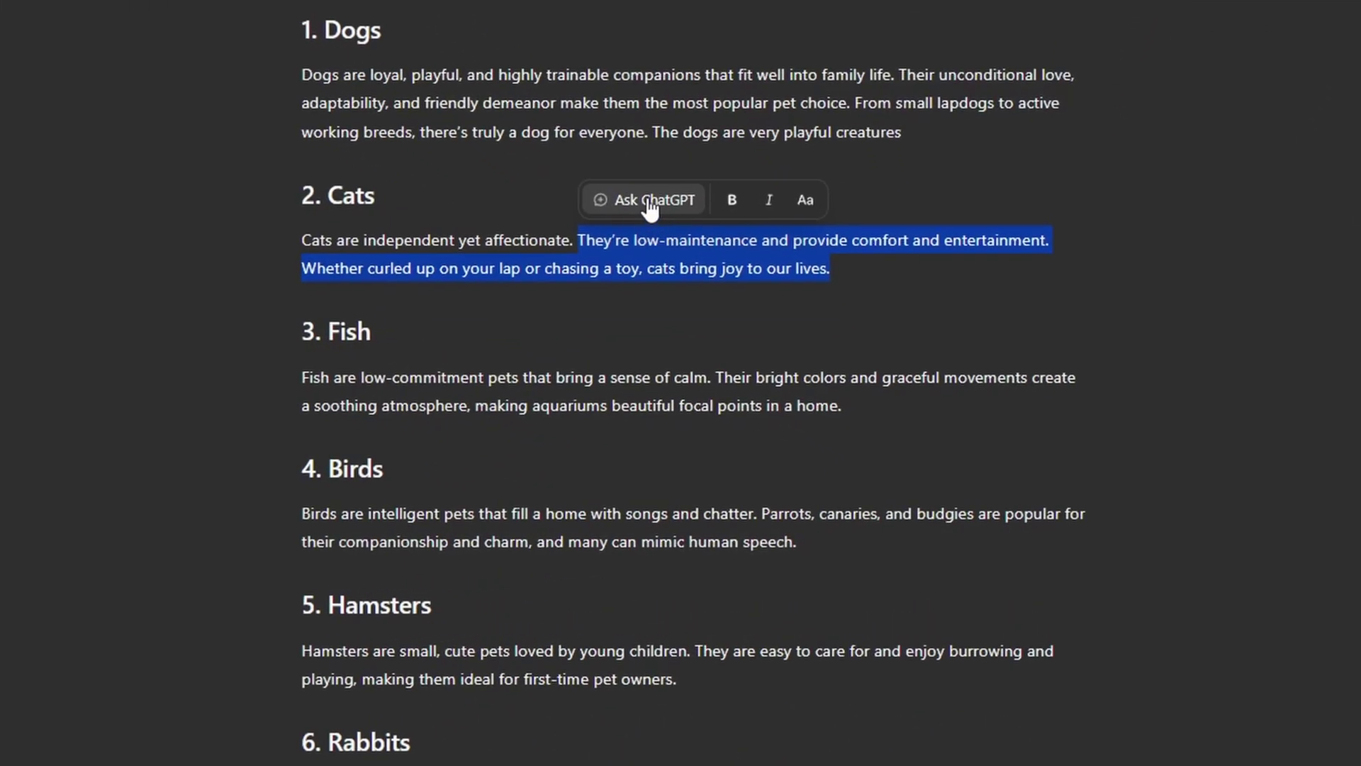
click(650, 202)
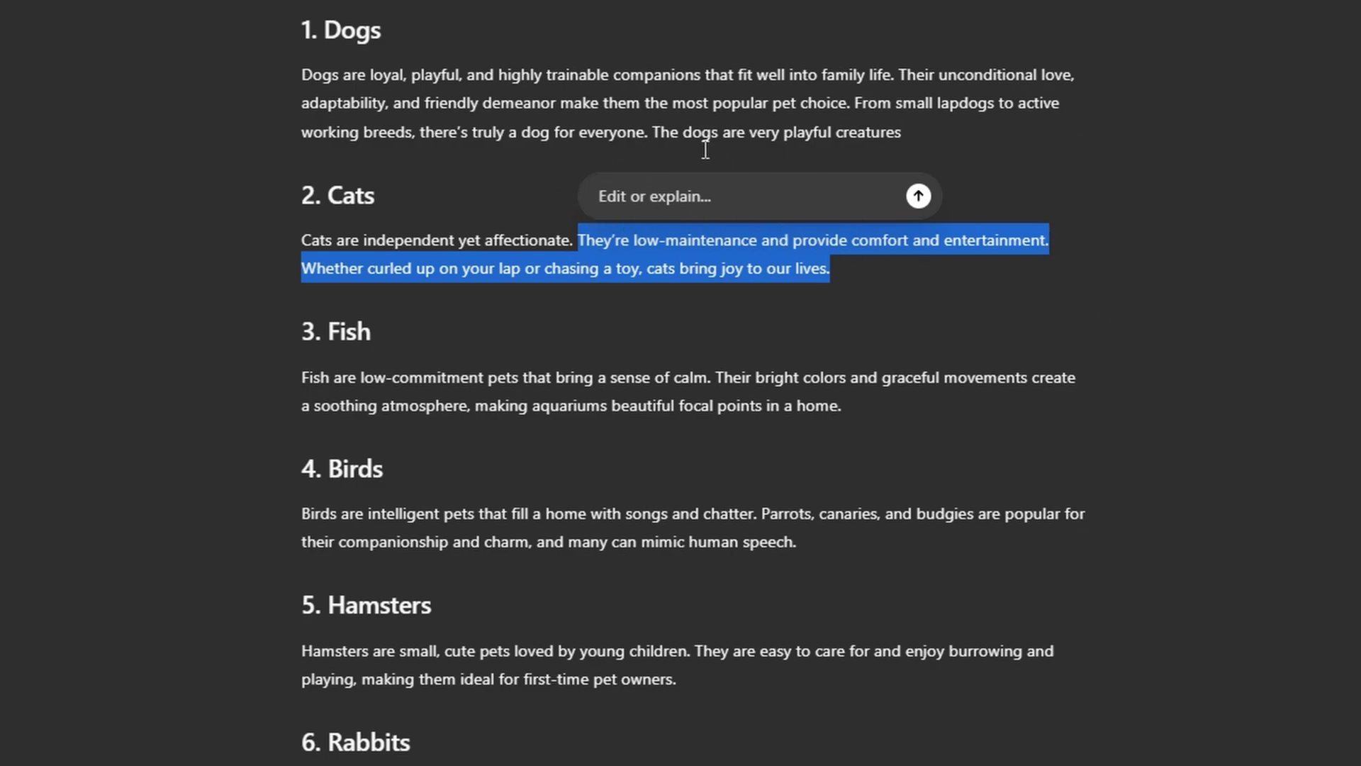
drag(866, 285, 576, 243)
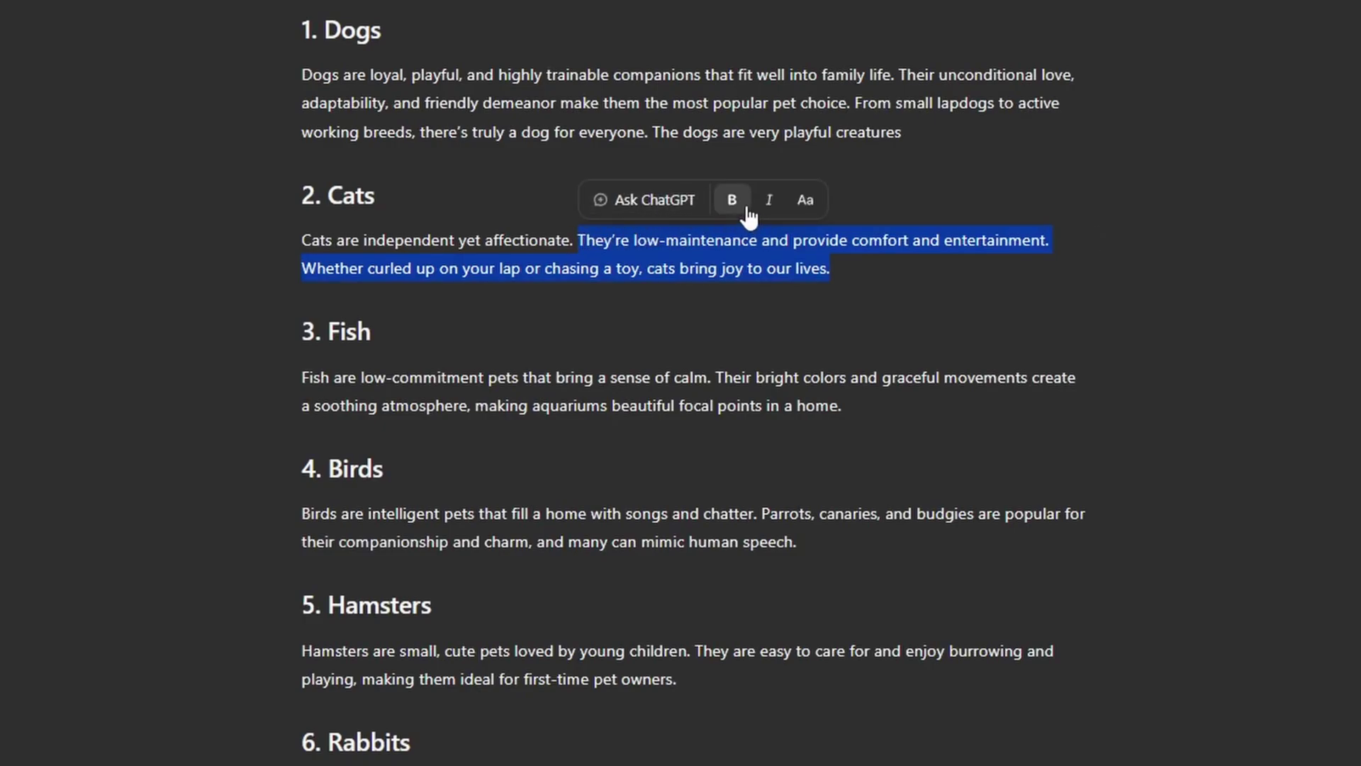
click(746, 206)
drag(891, 270, 578, 243)
click(767, 200)
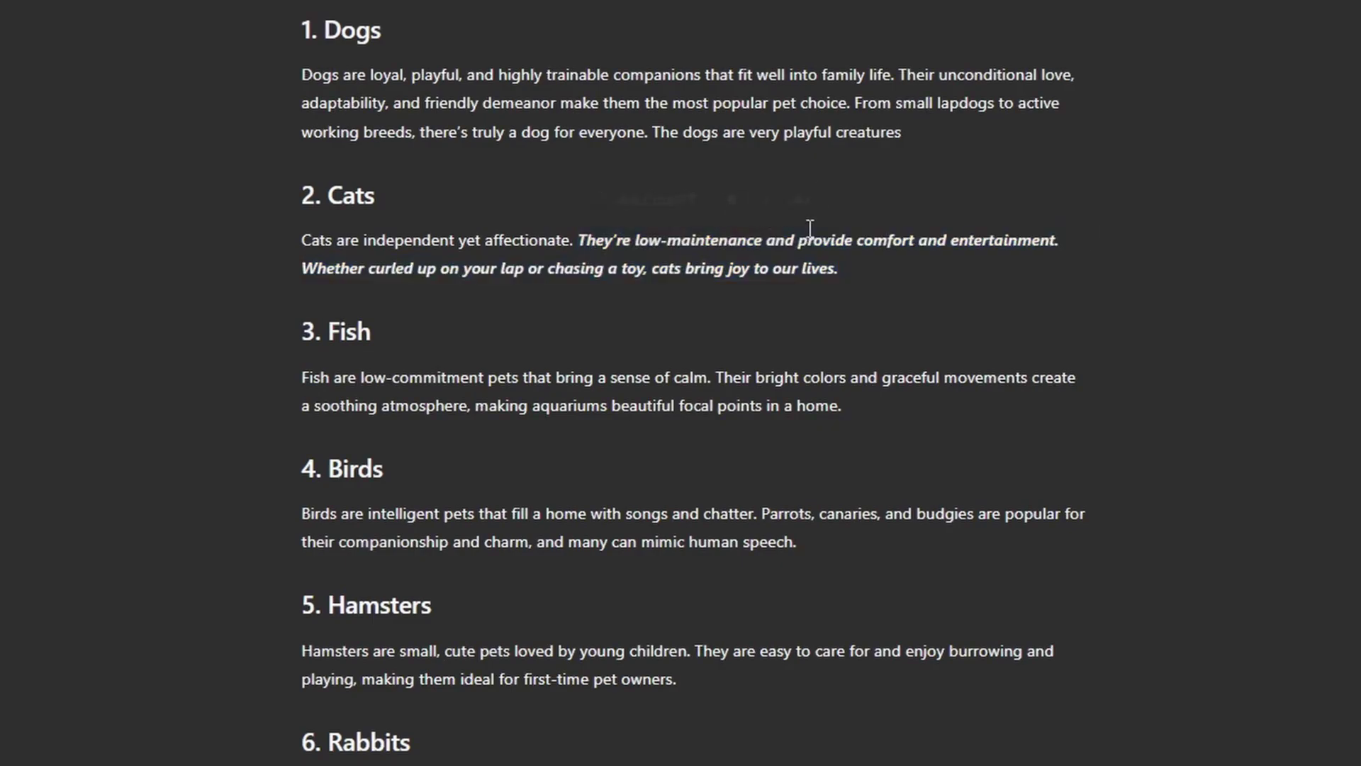
drag(848, 267, 578, 242)
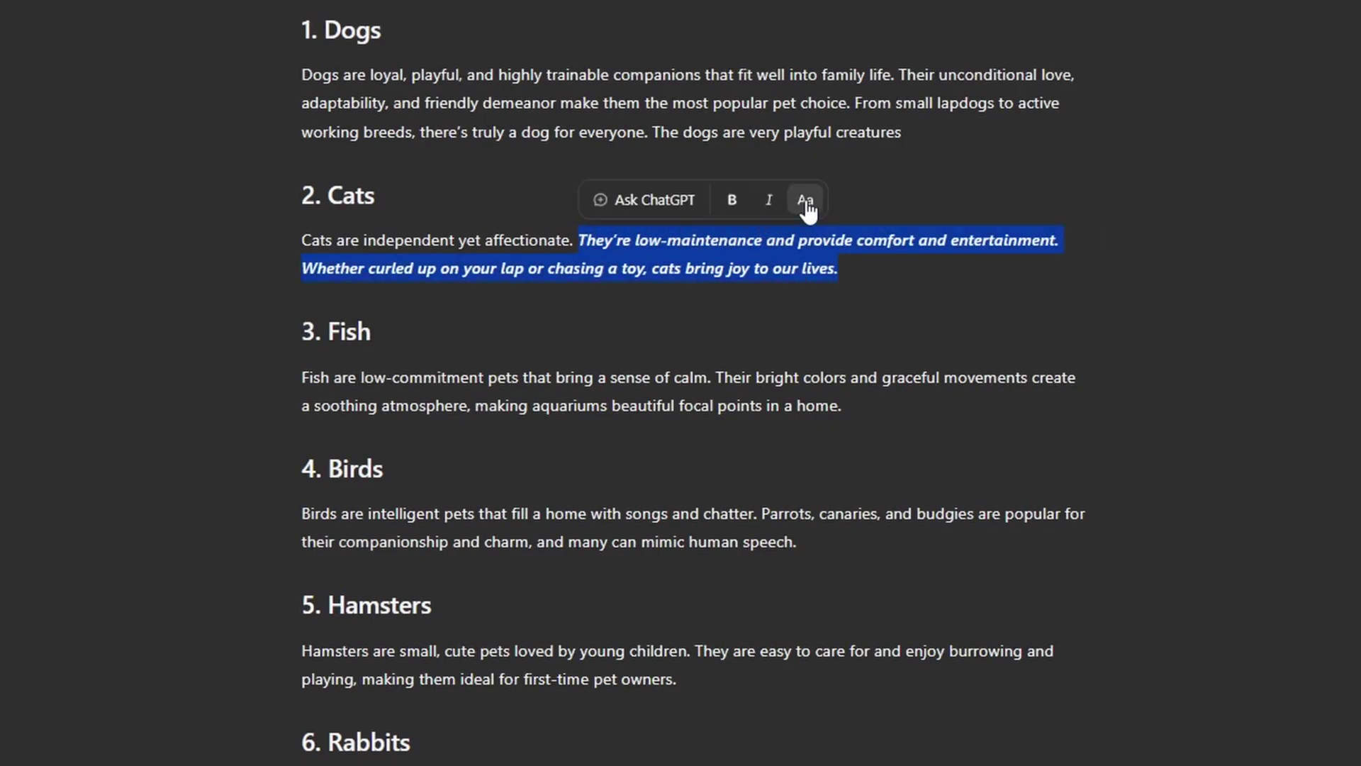
Try Heading 1 on the Fish paragraph, then revert it to body text
click(476, 248)
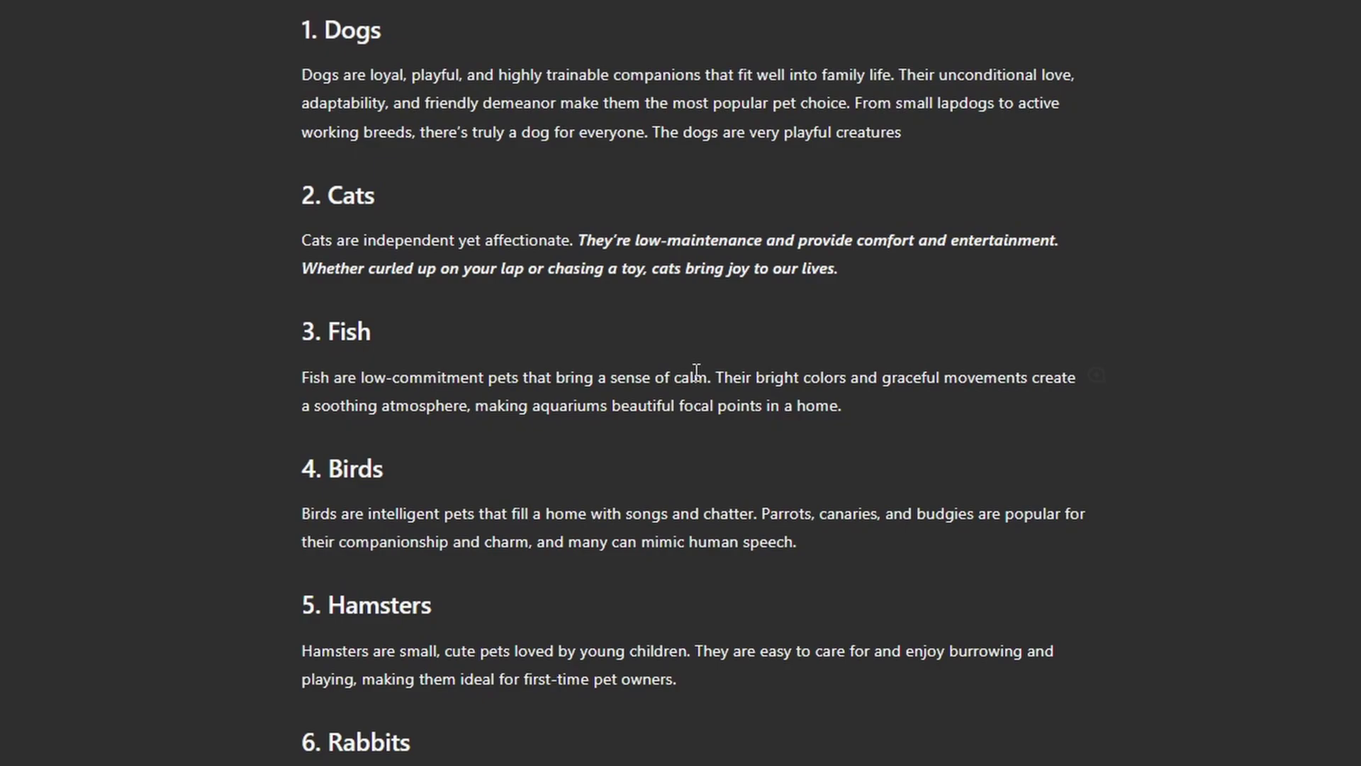
drag(712, 380, 283, 377)
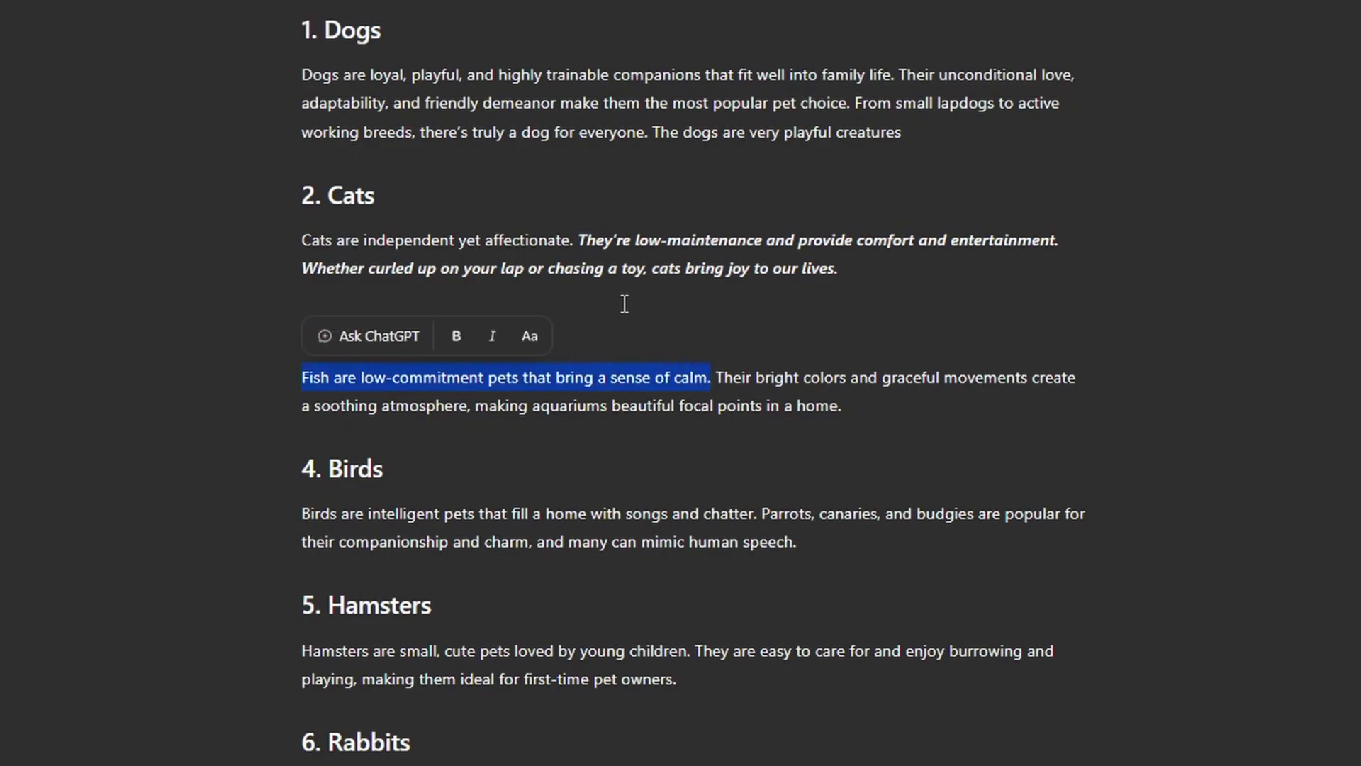
click(528, 339)
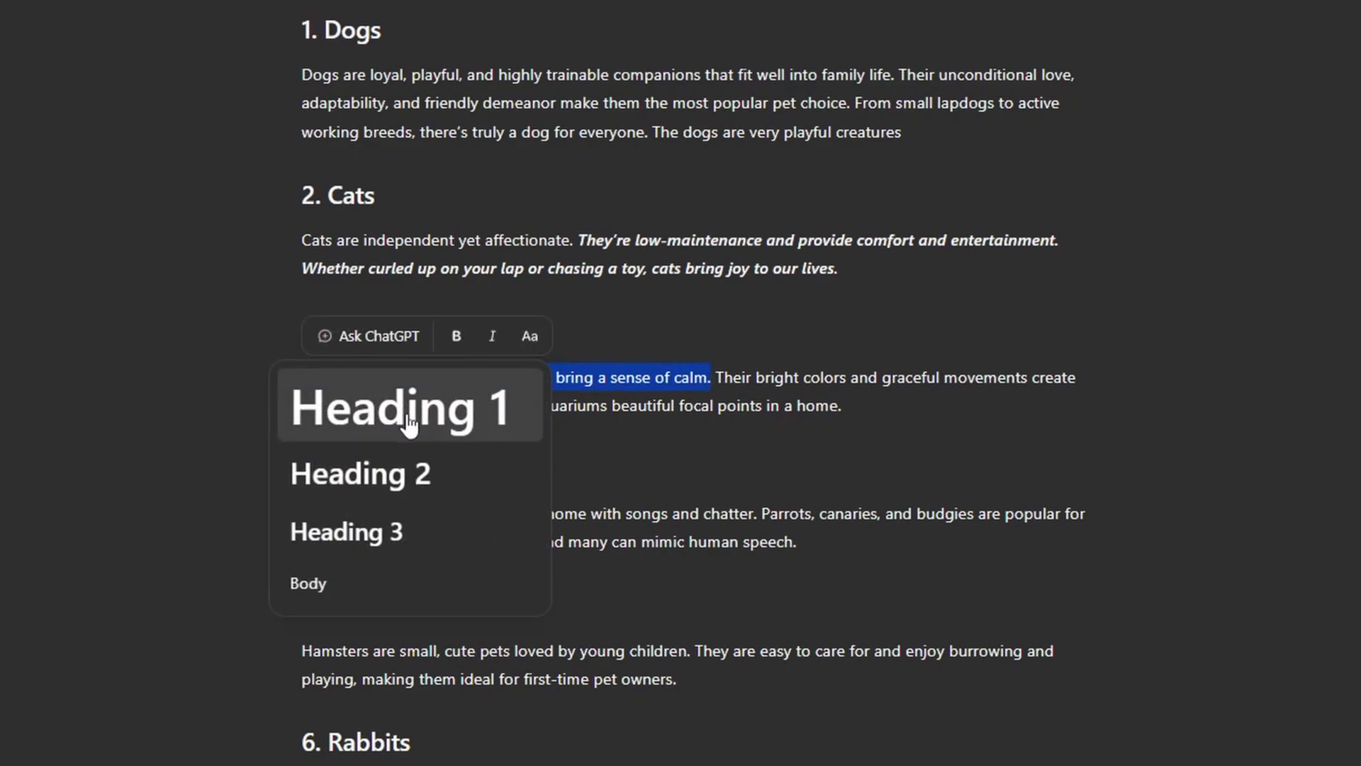
click(491, 424)
triple_click(626, 451)
click(664, 392)
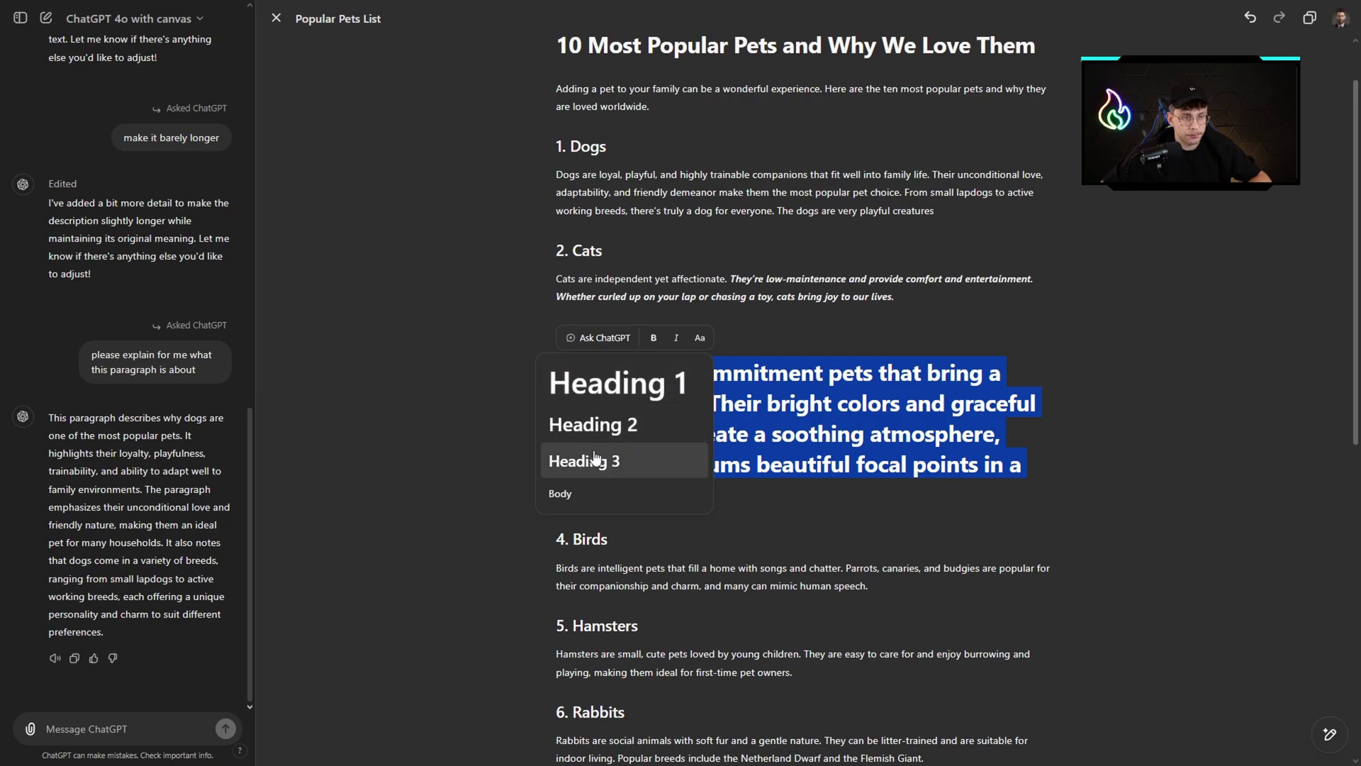
click(561, 494)
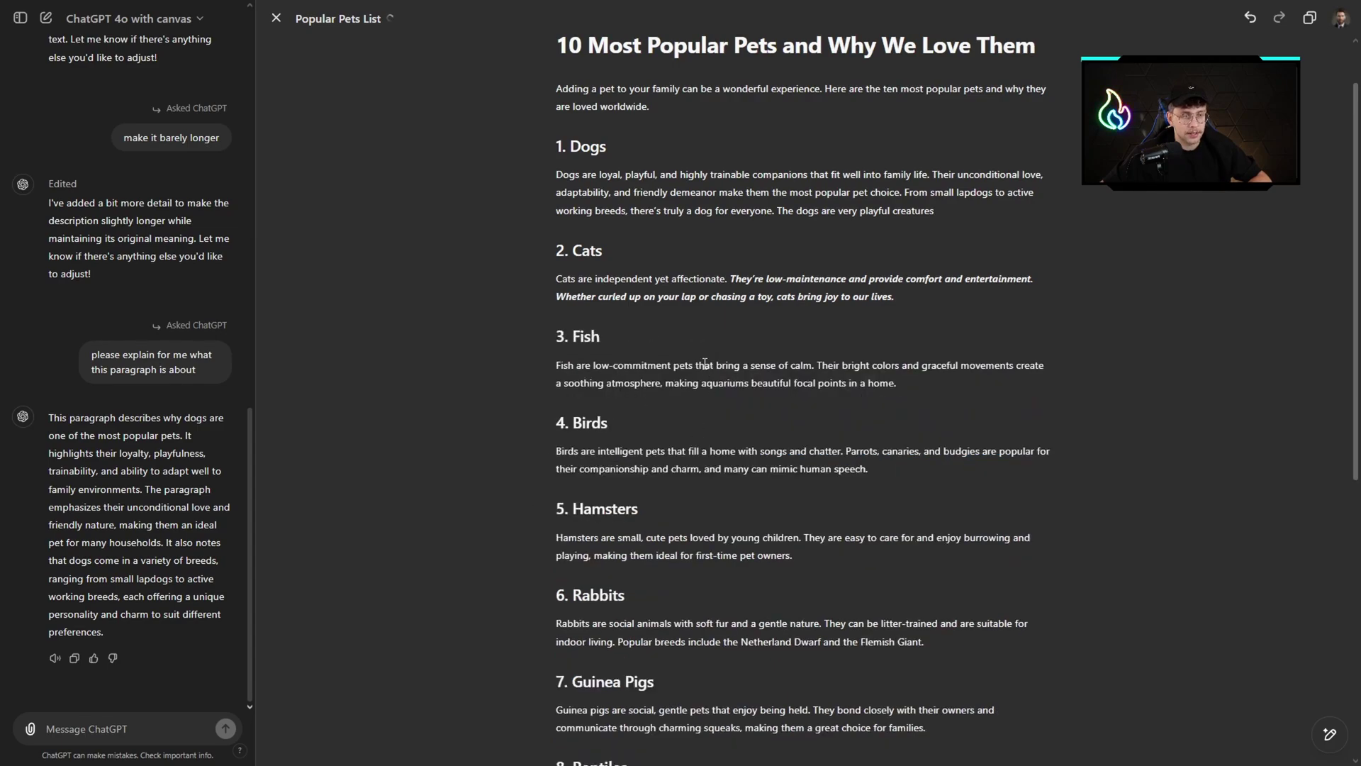
Format the Fish paragraph as Heading 3 and start a new empty chat
drag(922, 387, 795, 388)
click(936, 357)
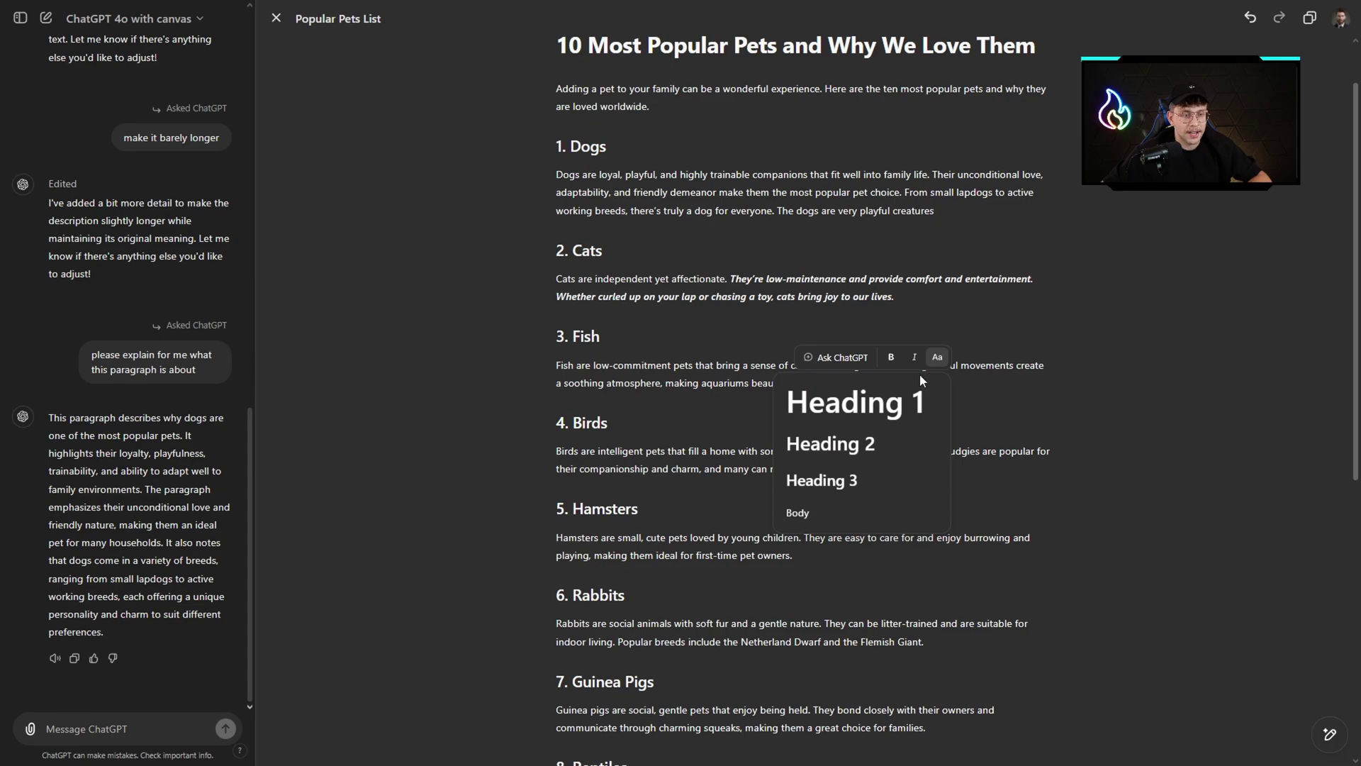
click(845, 476)
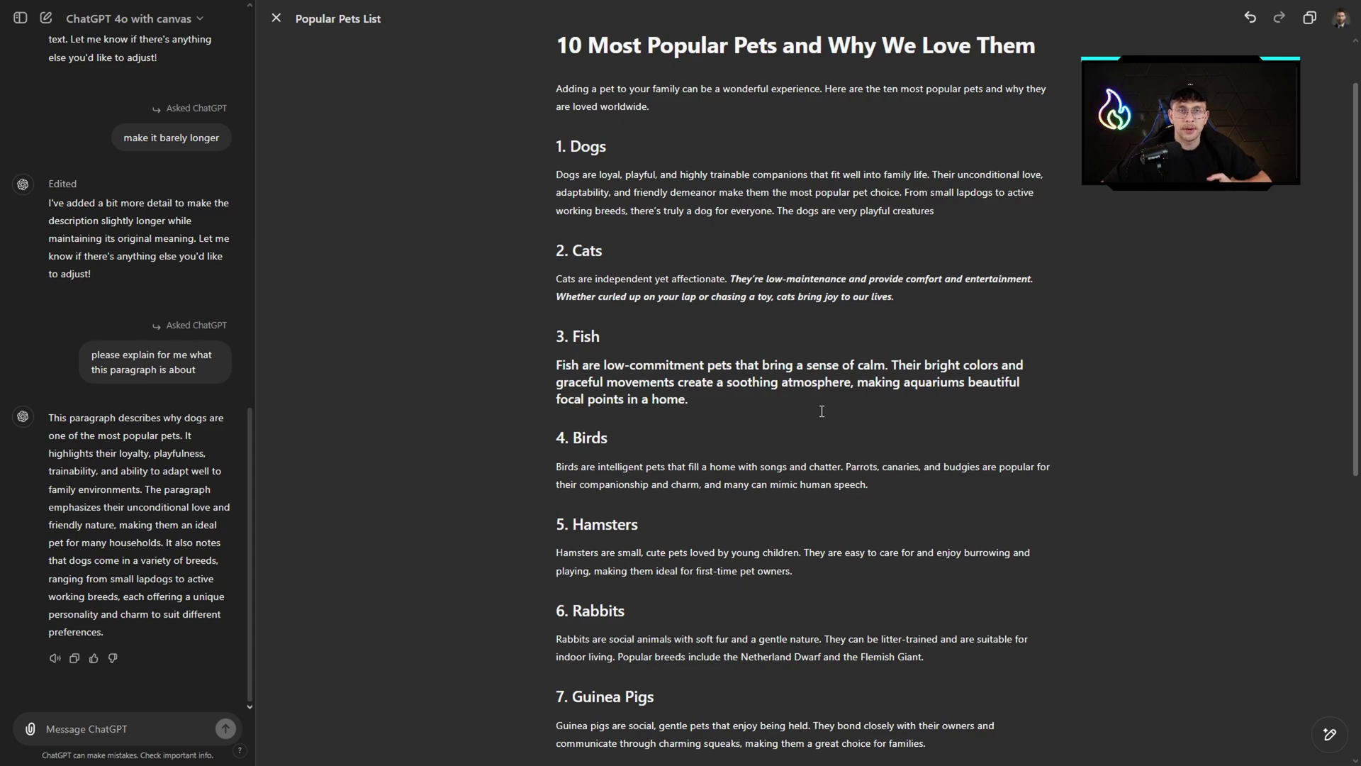
key(ctrl+shift+o)
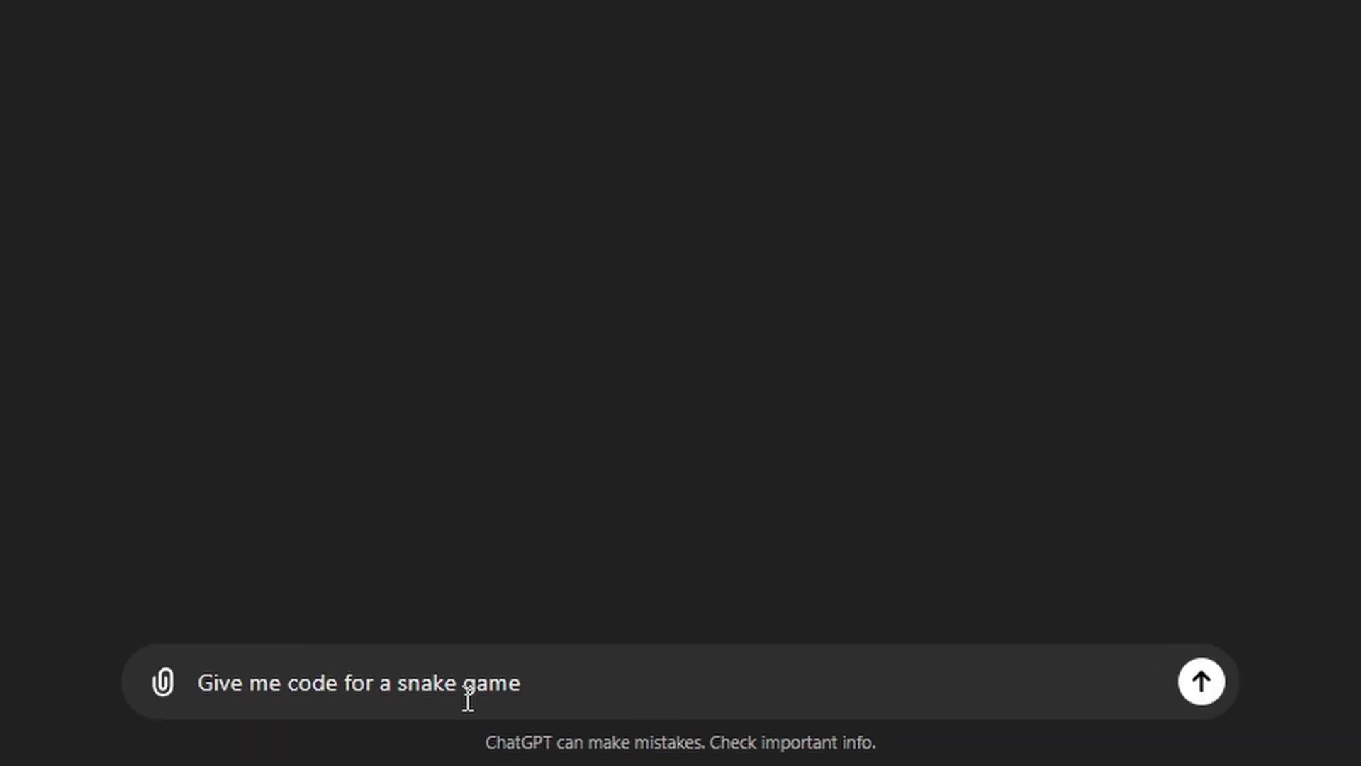
Send 'Give me code for a snake game' and copy the generated Snake Game Code
click(1202, 682)
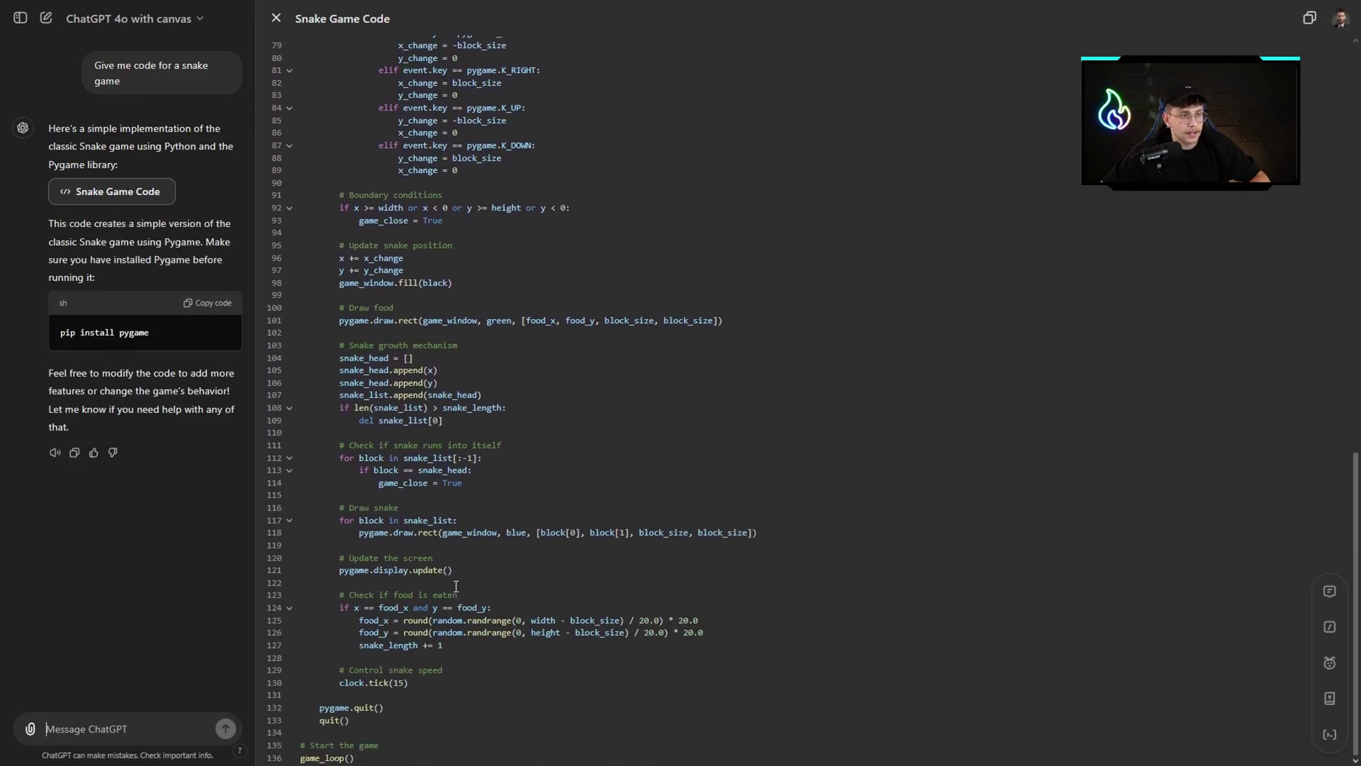
scroll(634, 497, up, 6)
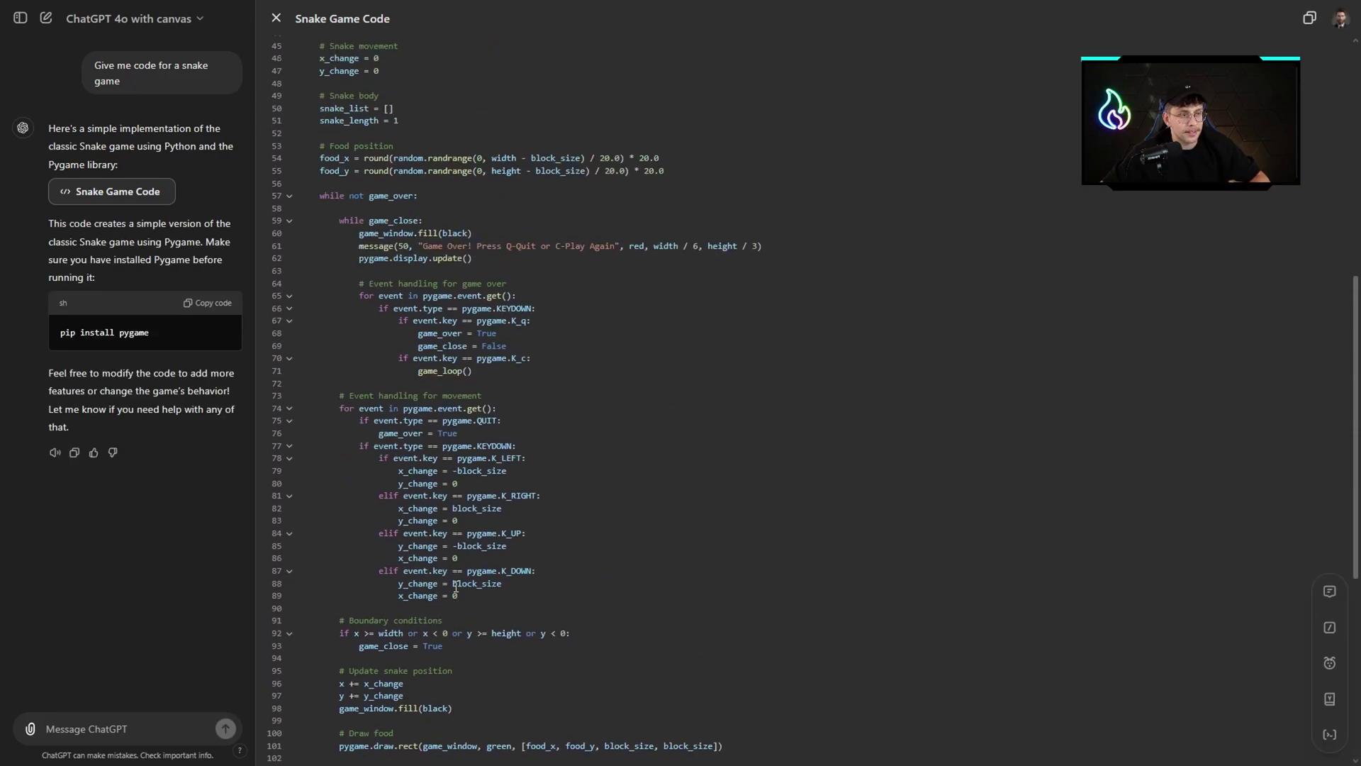
click(1302, 23)
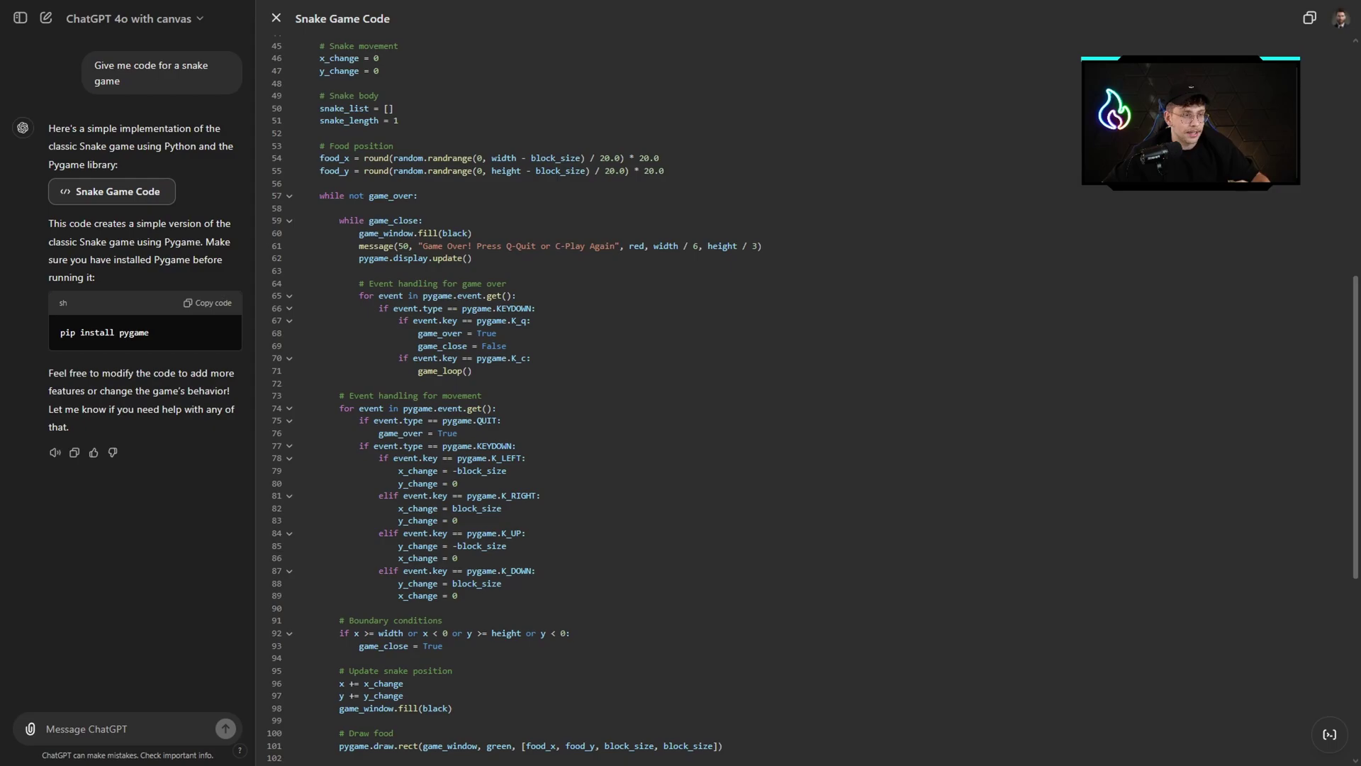
Paste the snake game code into import turtle.py in VS Code and run it
key(alt+Tab)
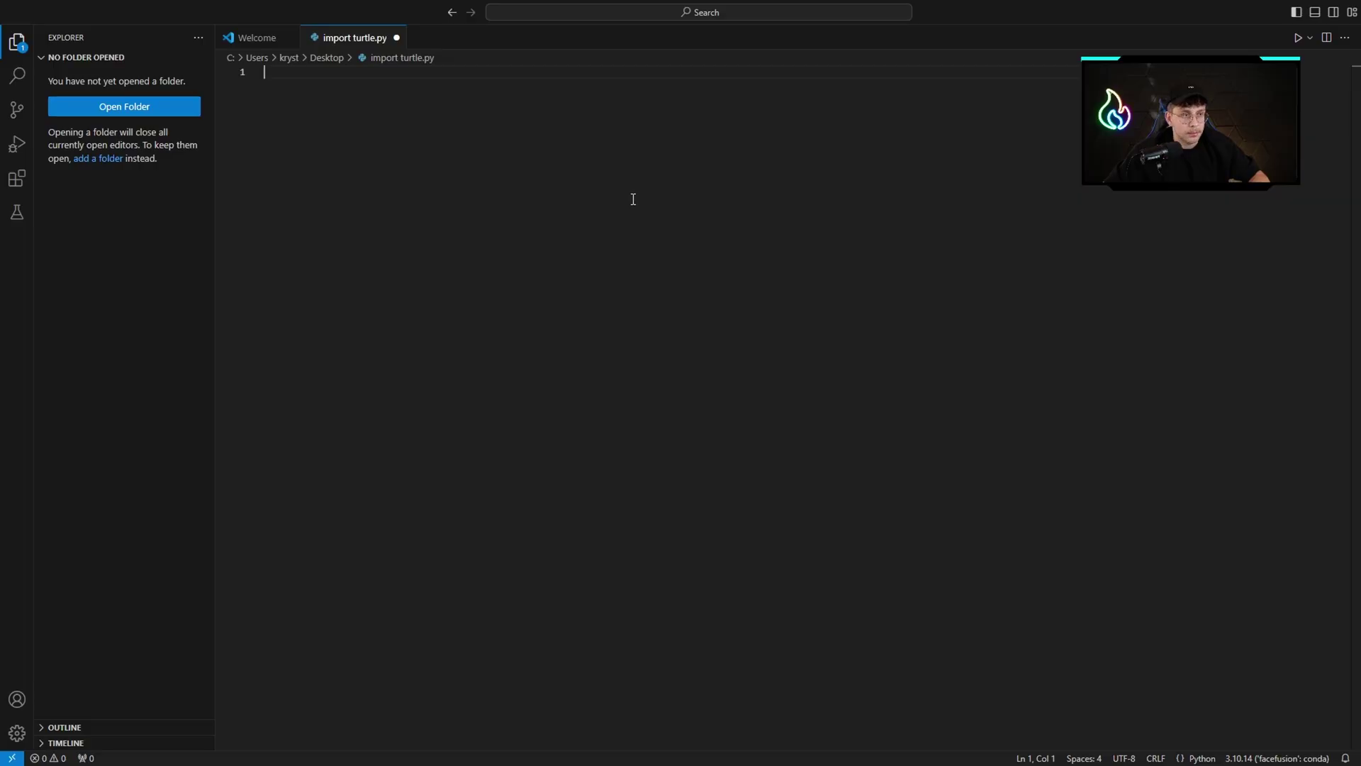
key(ctrl+v)
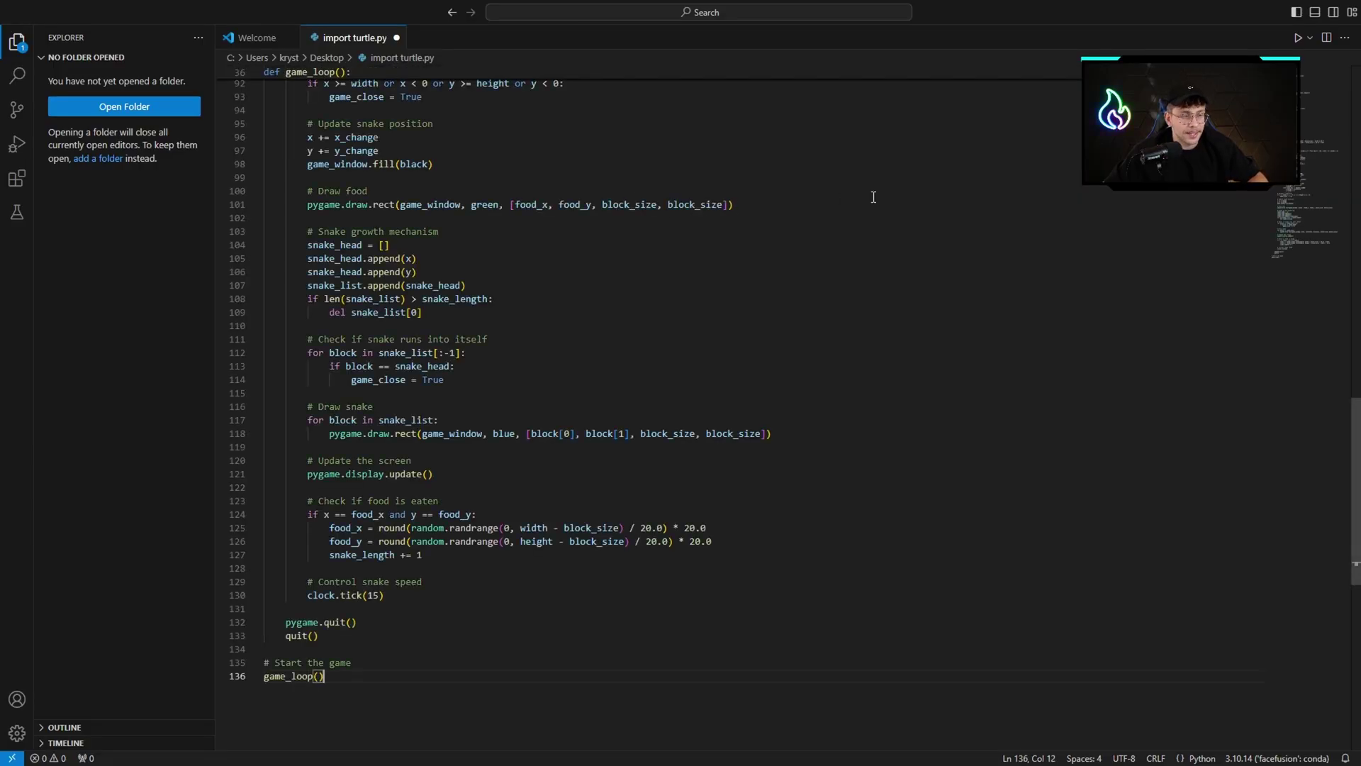
click(1298, 38)
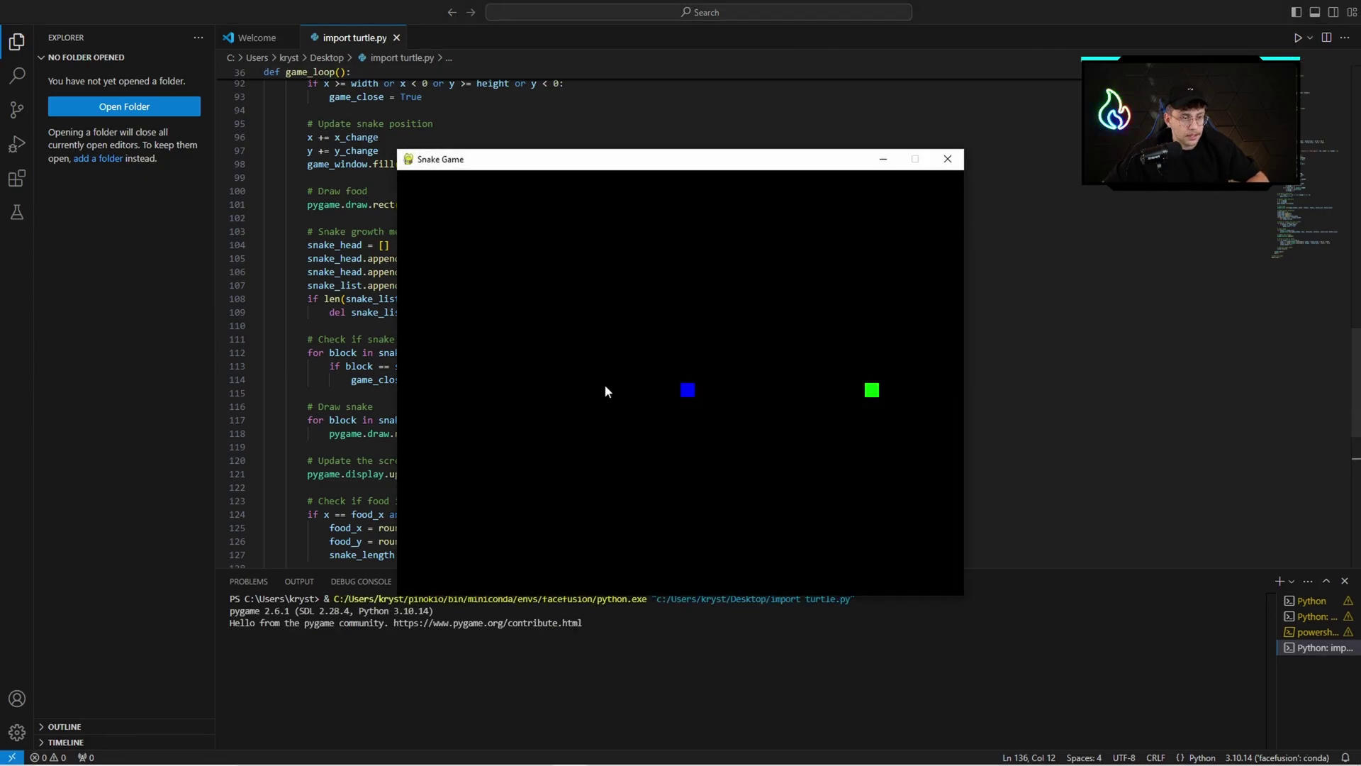
Steer the snake with the arrow keys to eat food until it crashes into the bottom edge
key(Up)
key(Right)
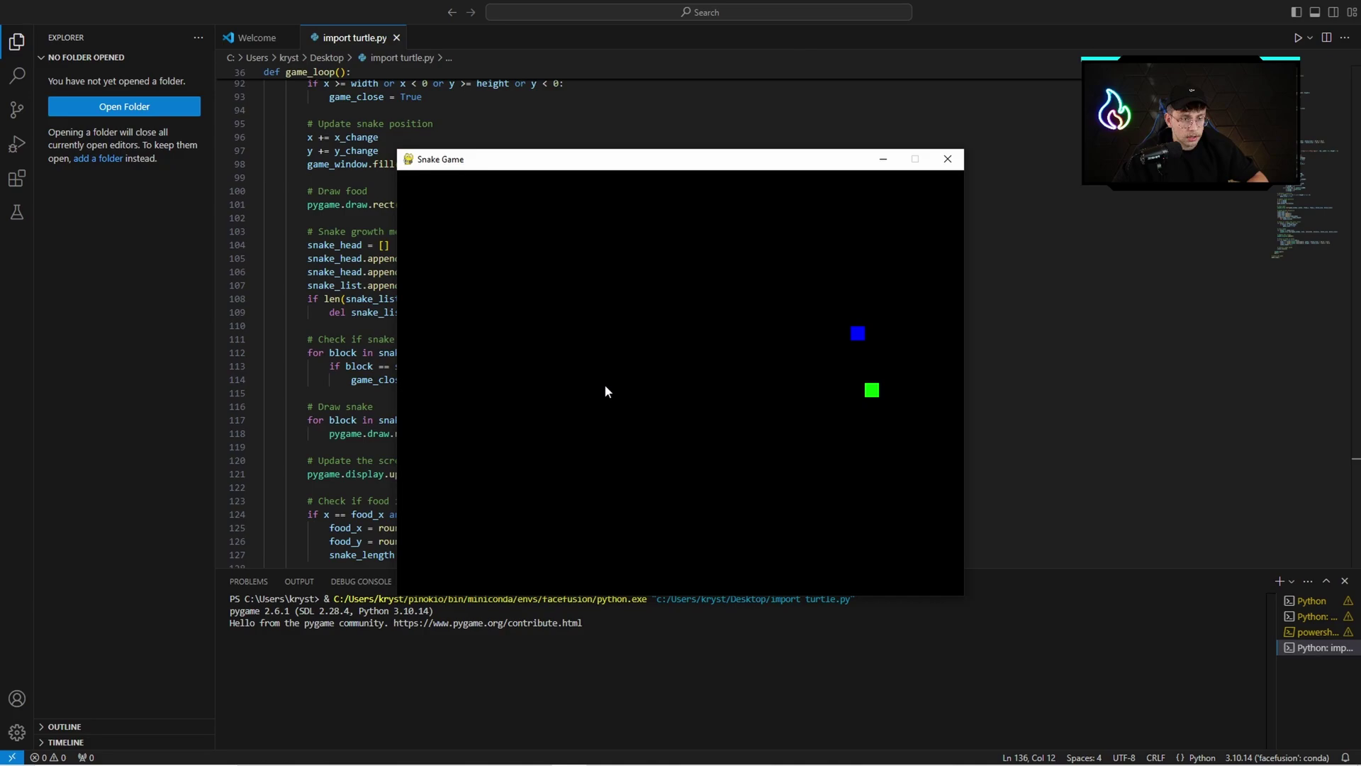
key(Down)
key(Left)
key(Up)
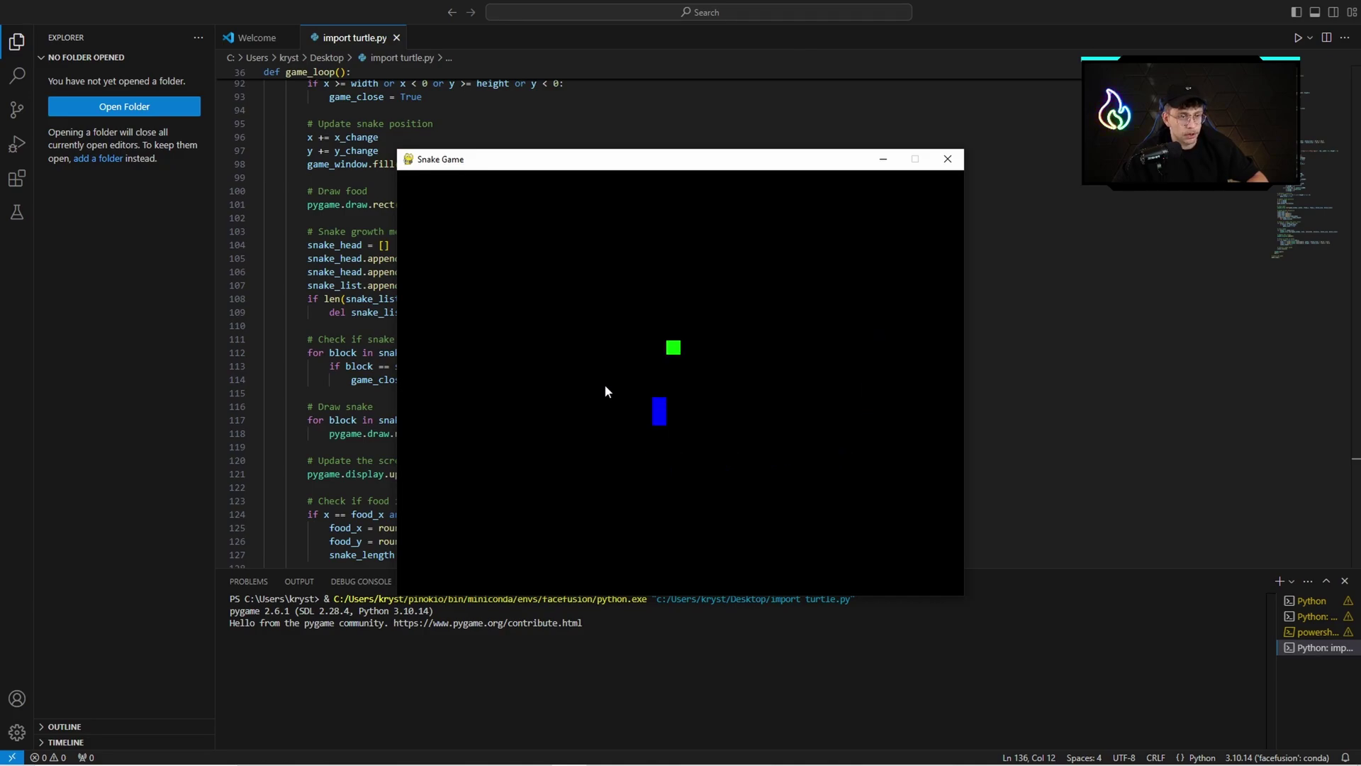
key(Right)
key(Down)
key(Left)
key(Up)
key(Right)
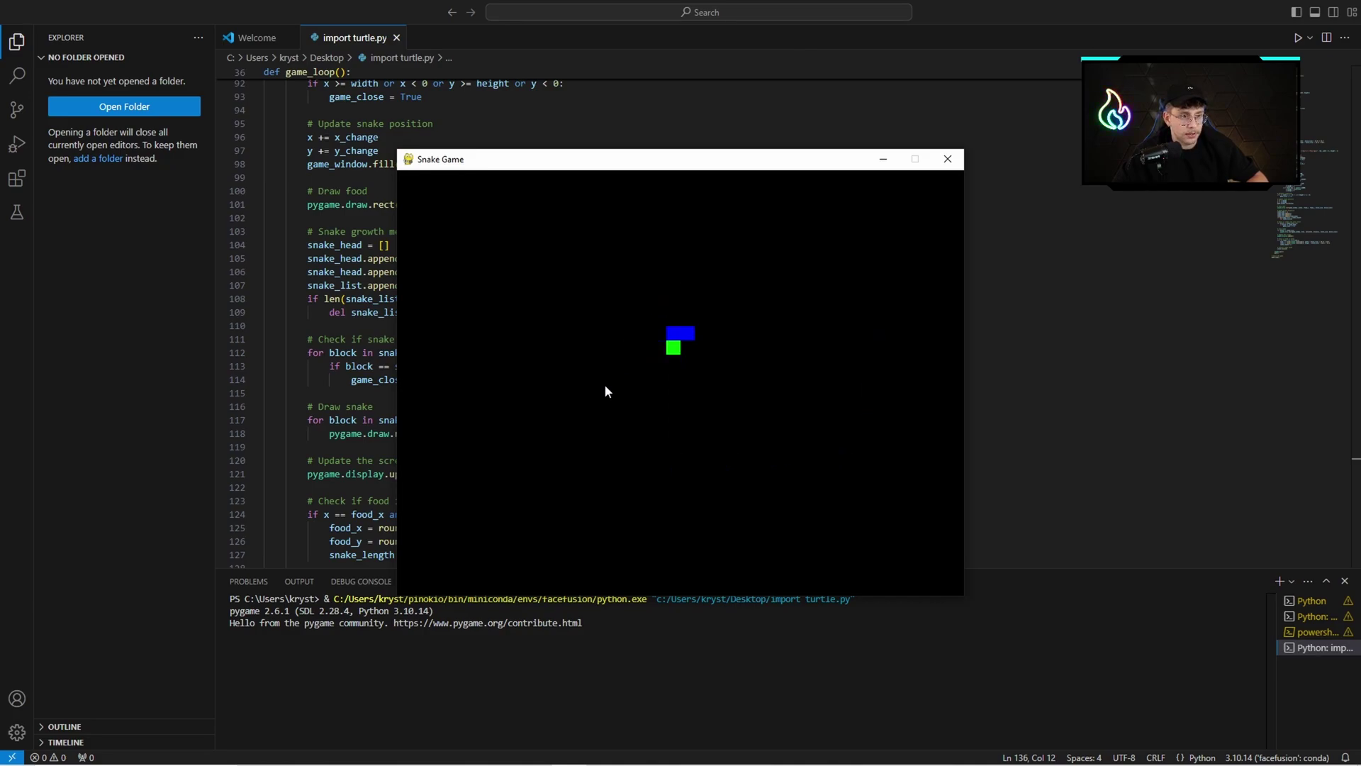
key(Down)
key(Left)
key(Up)
key(Right)
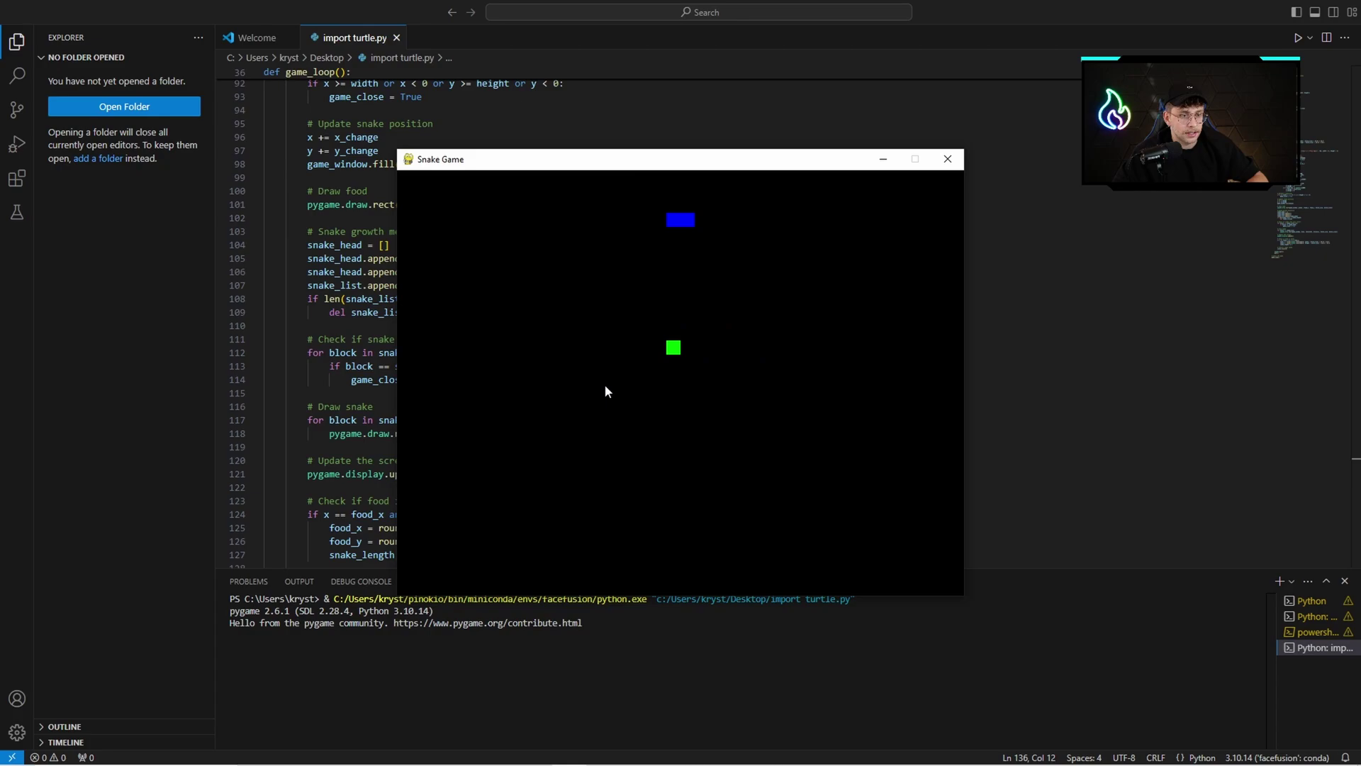
key(Down)
key(Left)
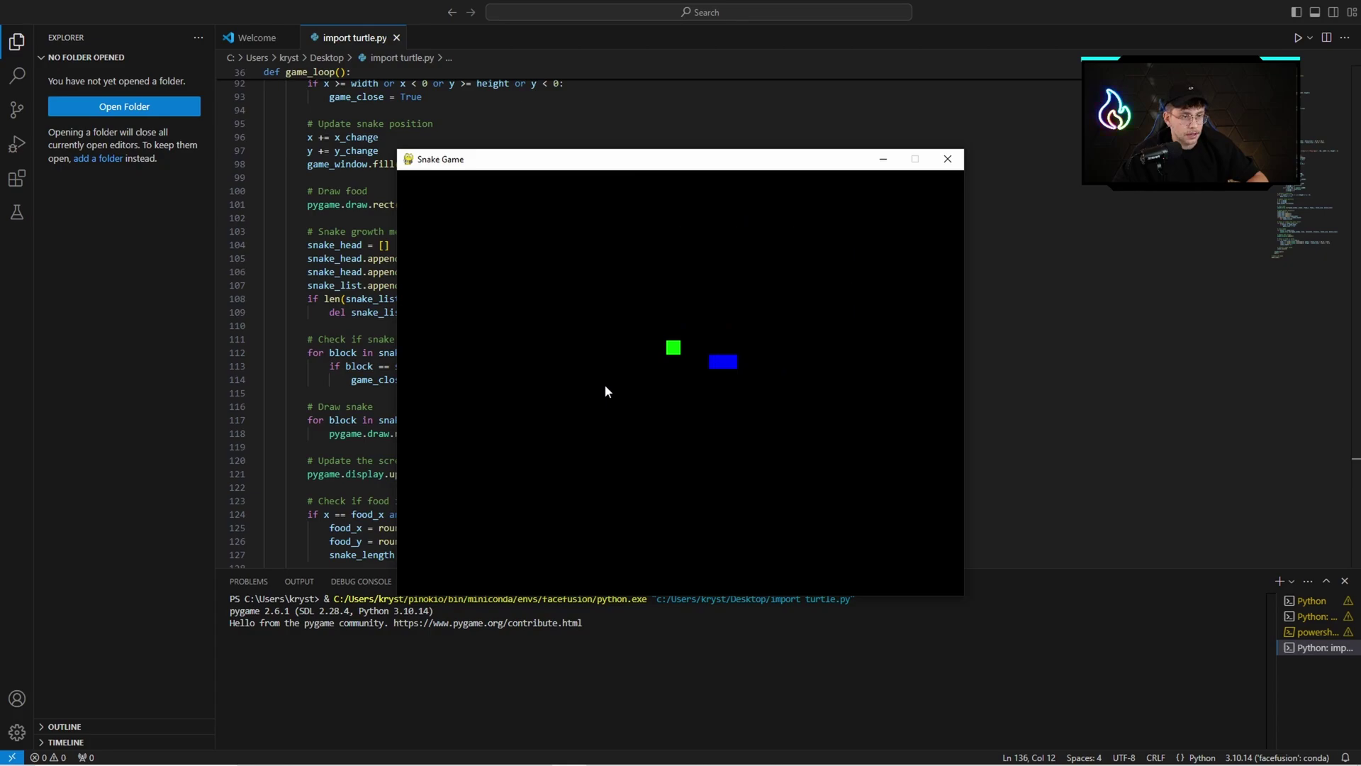
key(Up)
key(Right)
key(Up)
key(Left)
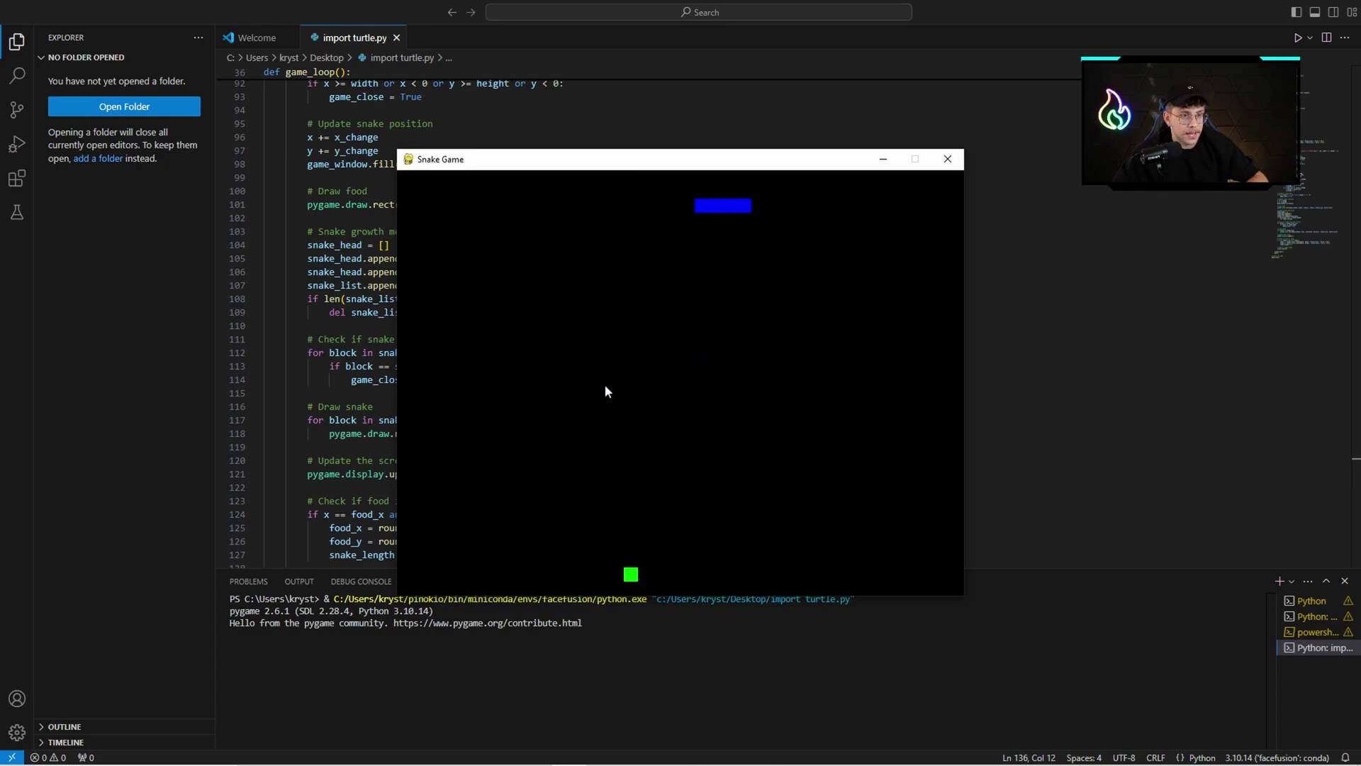
key(Down)
key(Left)
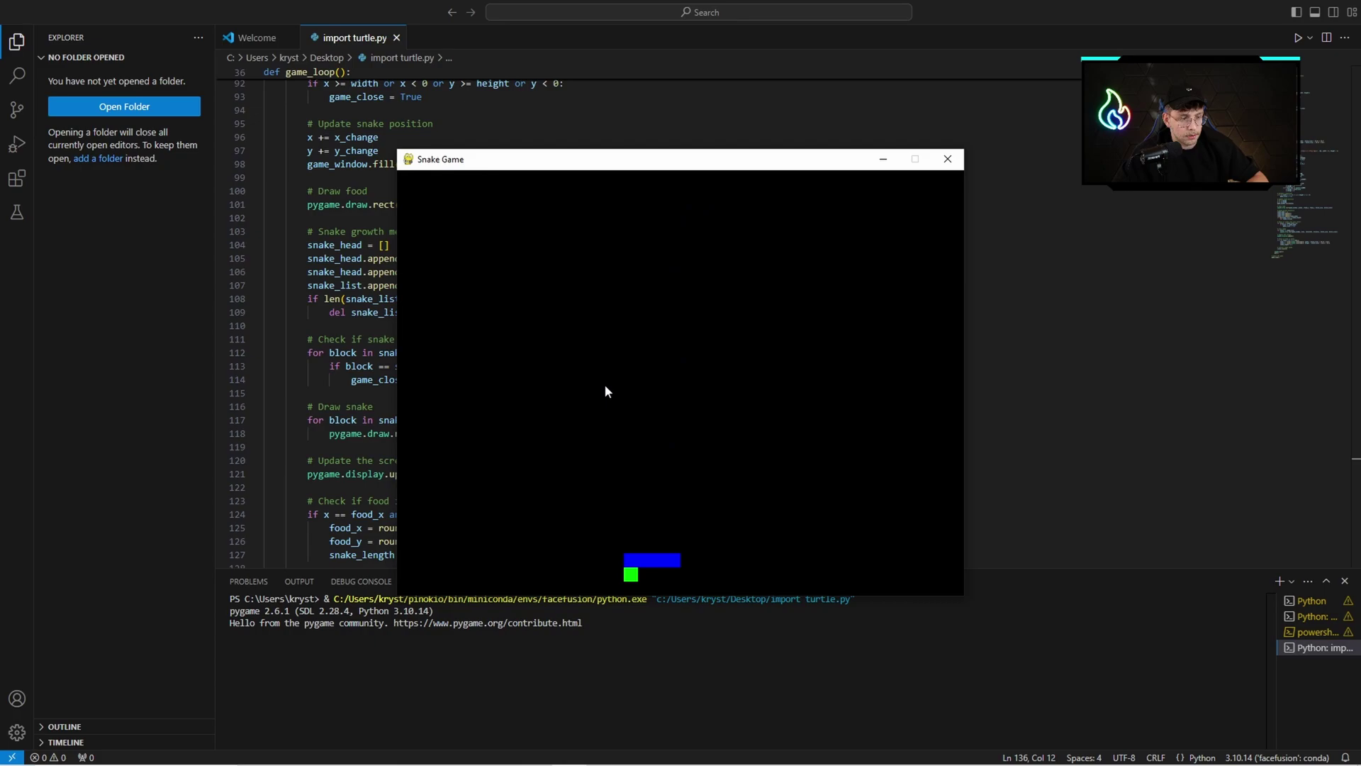
key(Down)
key(Right)
key(Up)
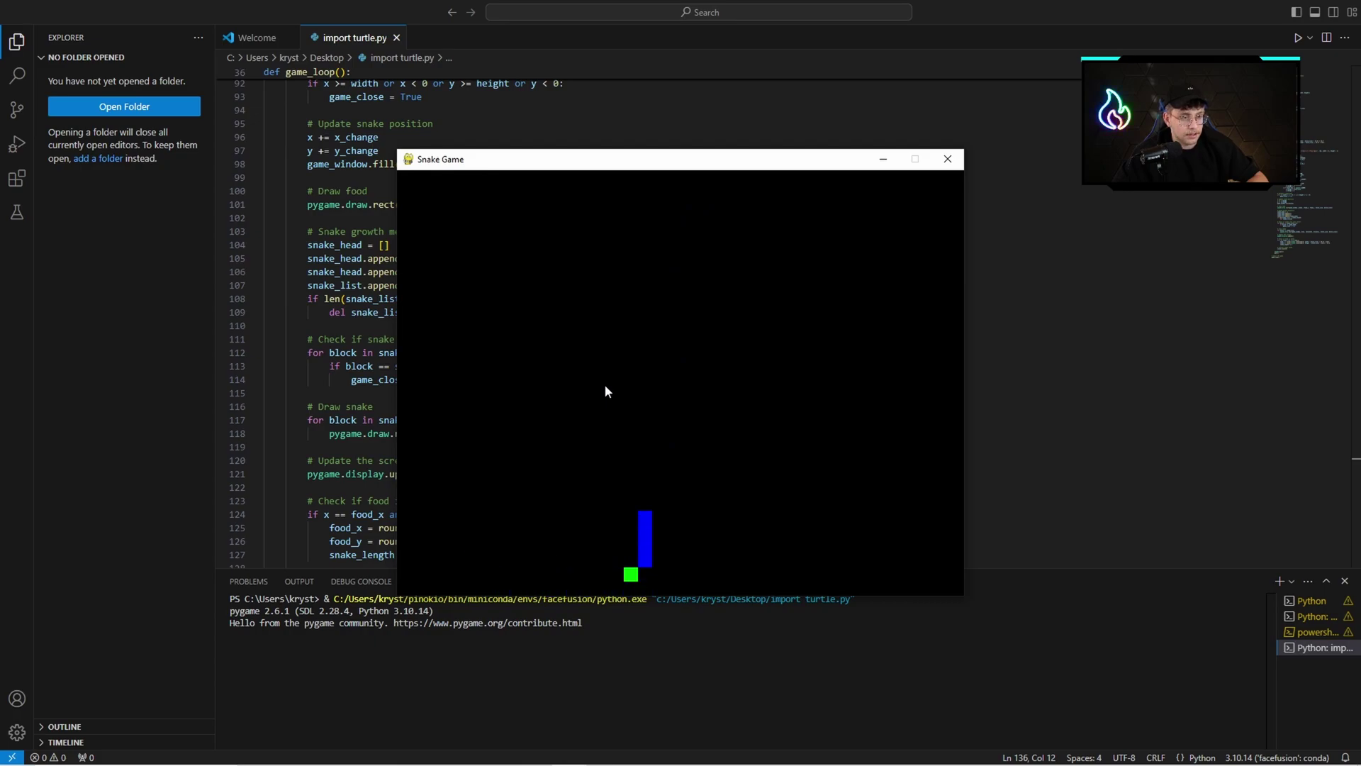
key(Left)
key(Down)
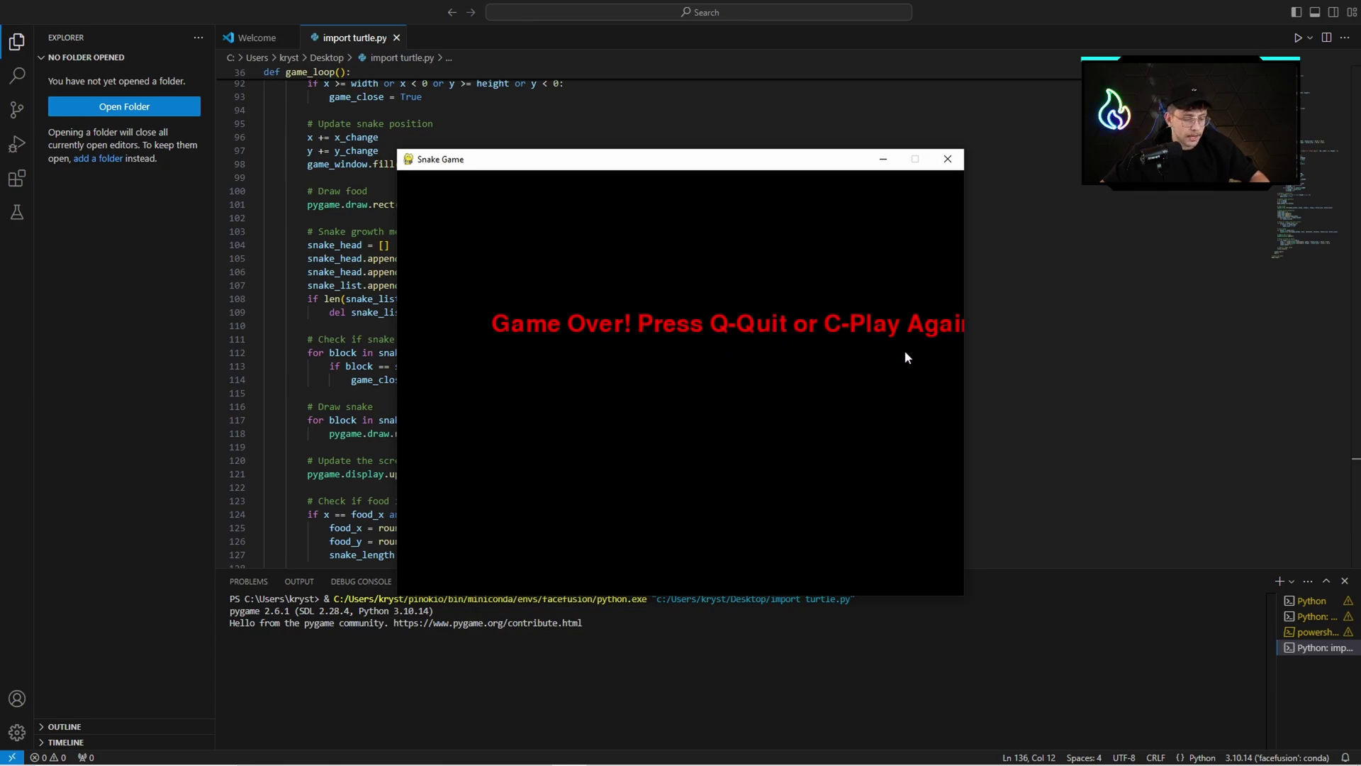
Play another round with C until the snake hits the wall, then quit with Q
key(c)
key(Up)
key(Right)
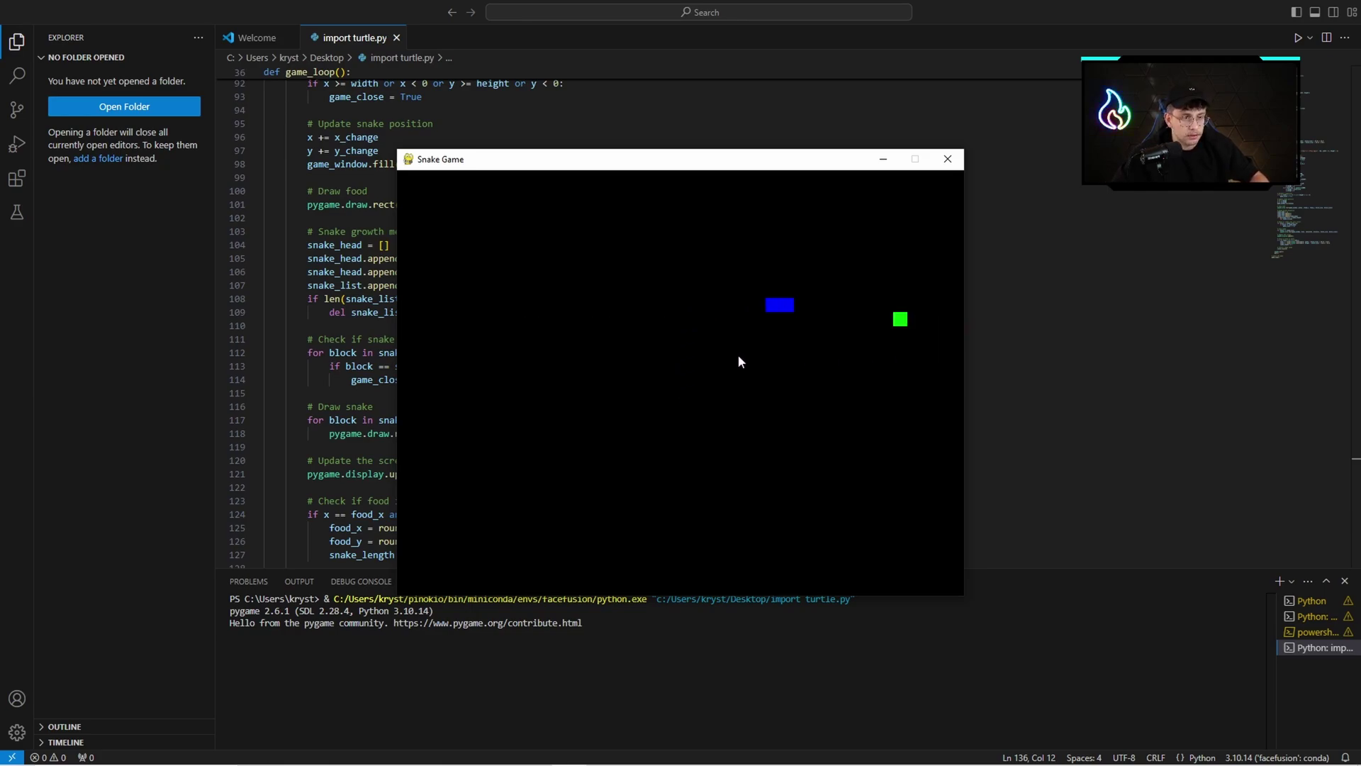
key(Down)
key(Left)
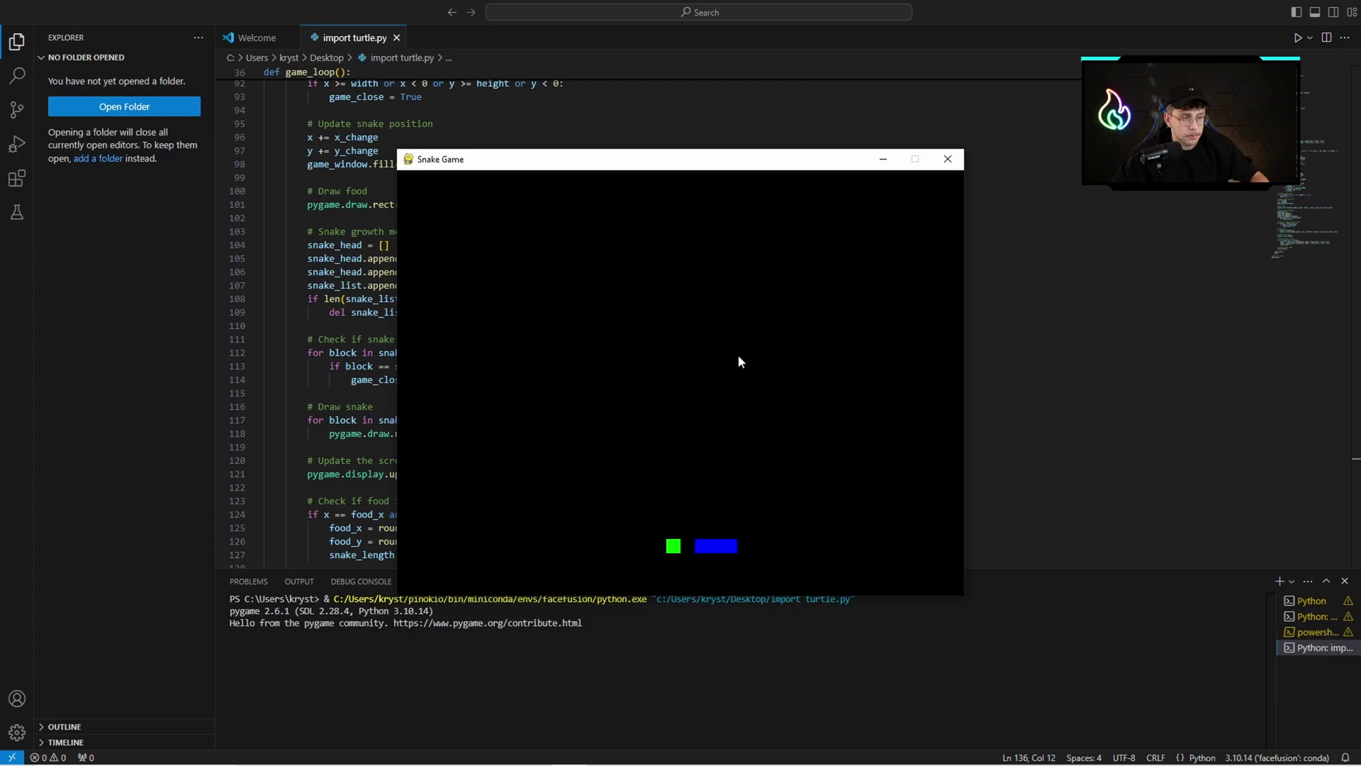
key(Down)
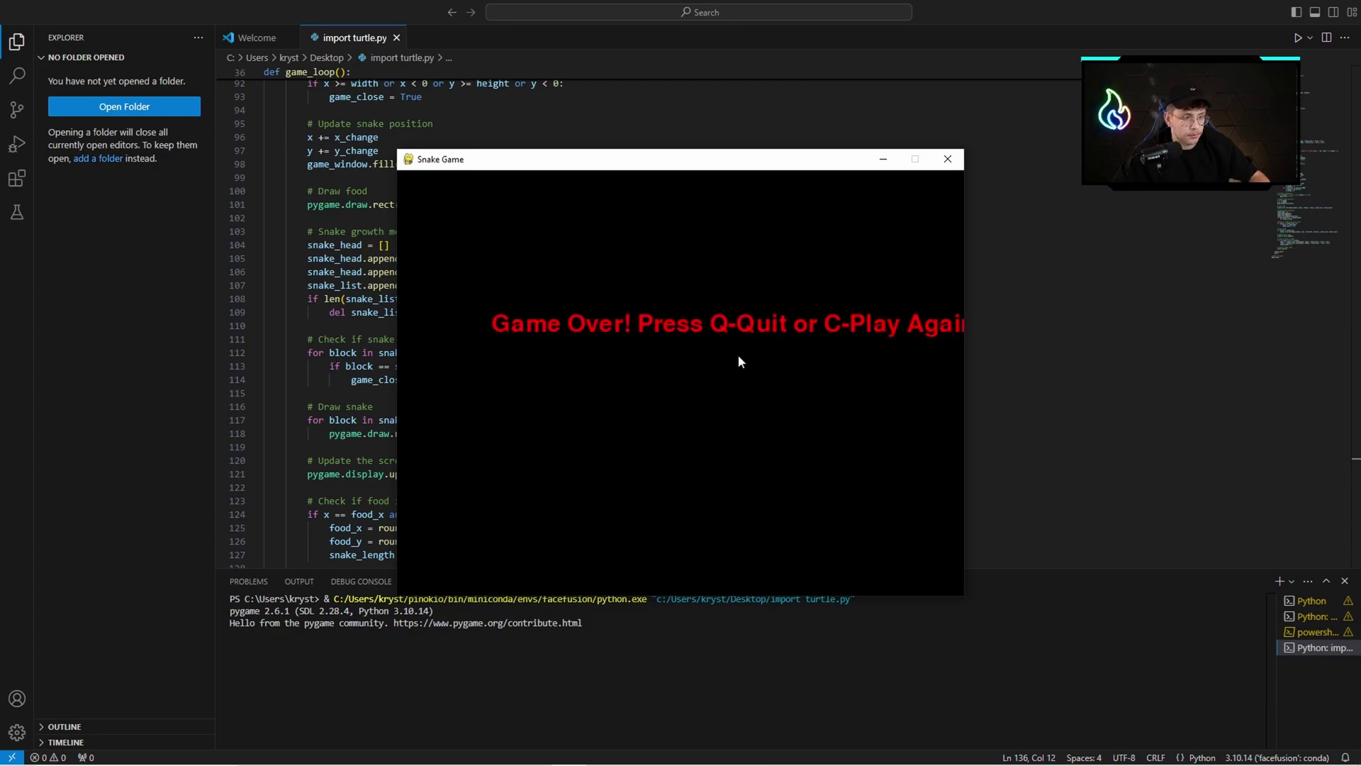
key(c)
key(q)
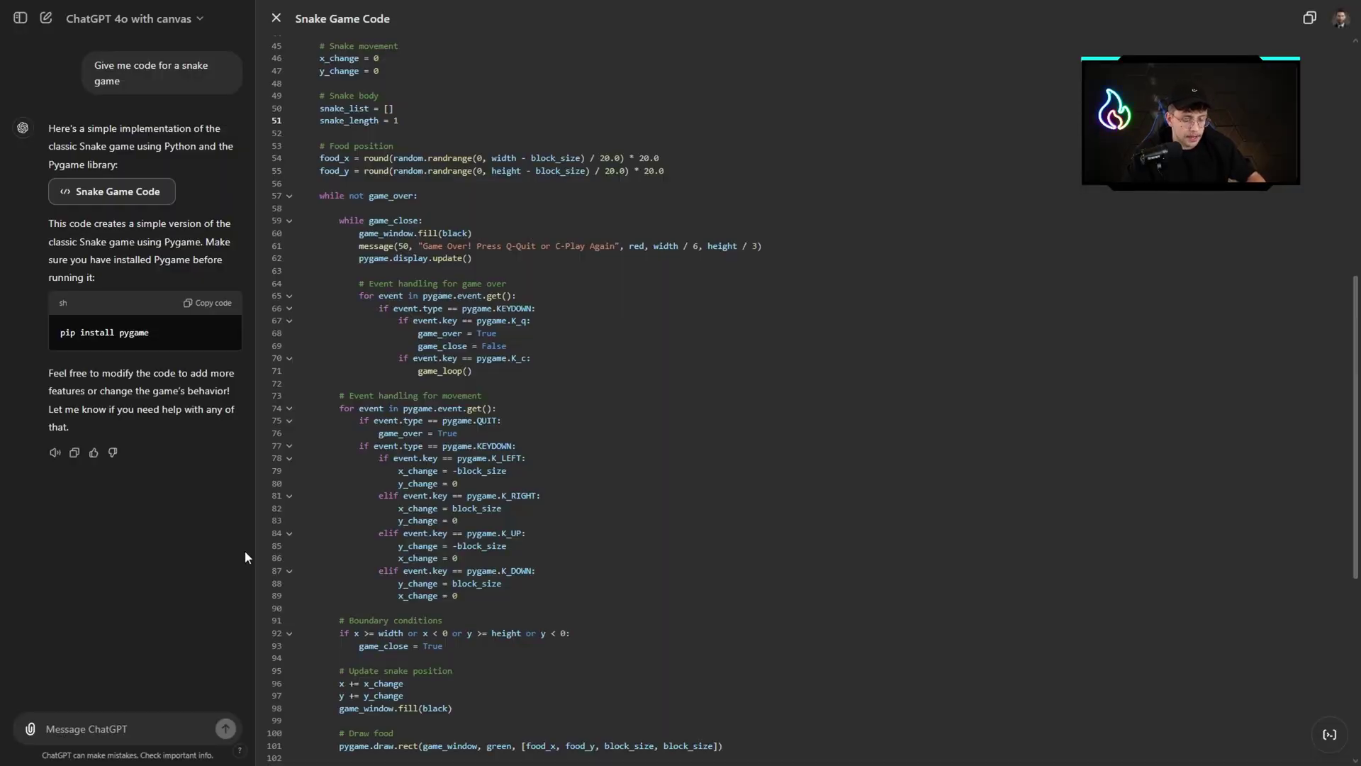
Ask ChatGPT for a bigger game window, an improved look and a better overall user experience
text(The game works,)
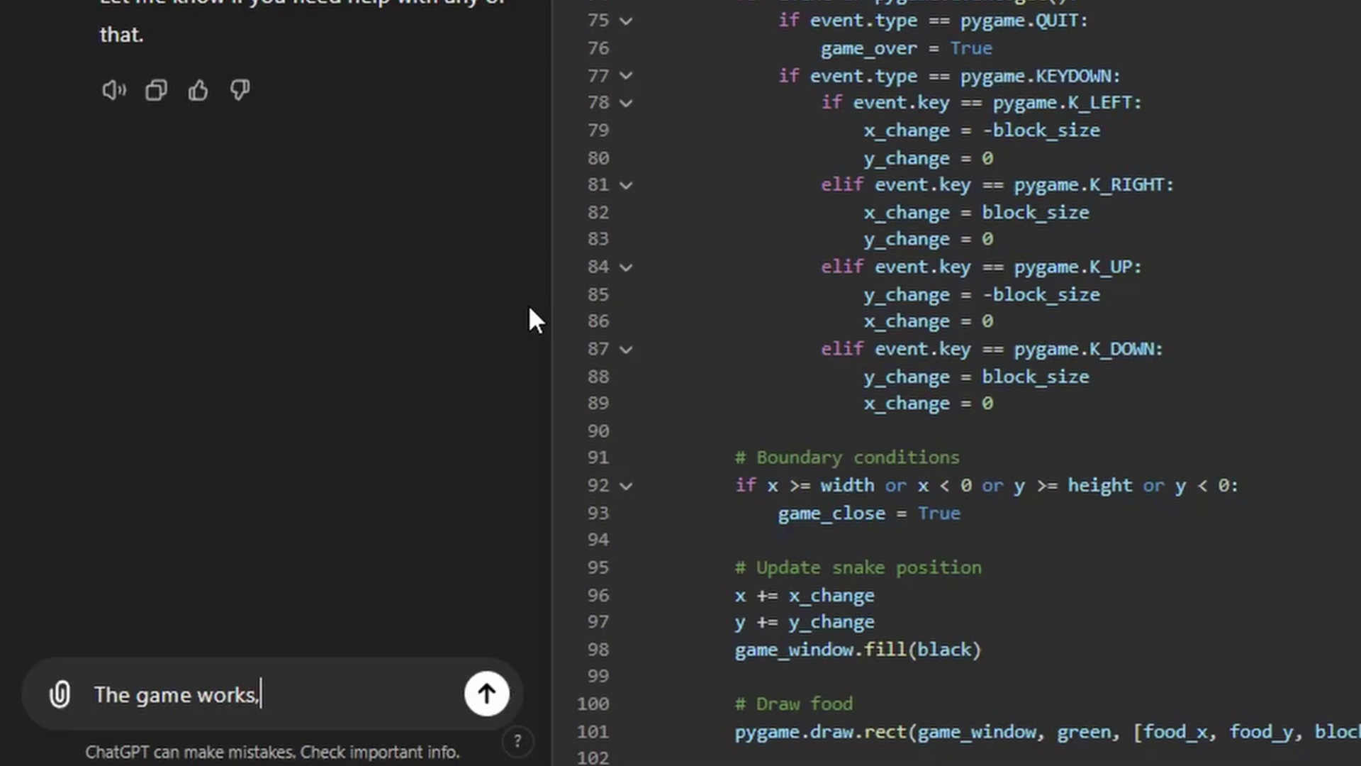
text( howveer pleas)
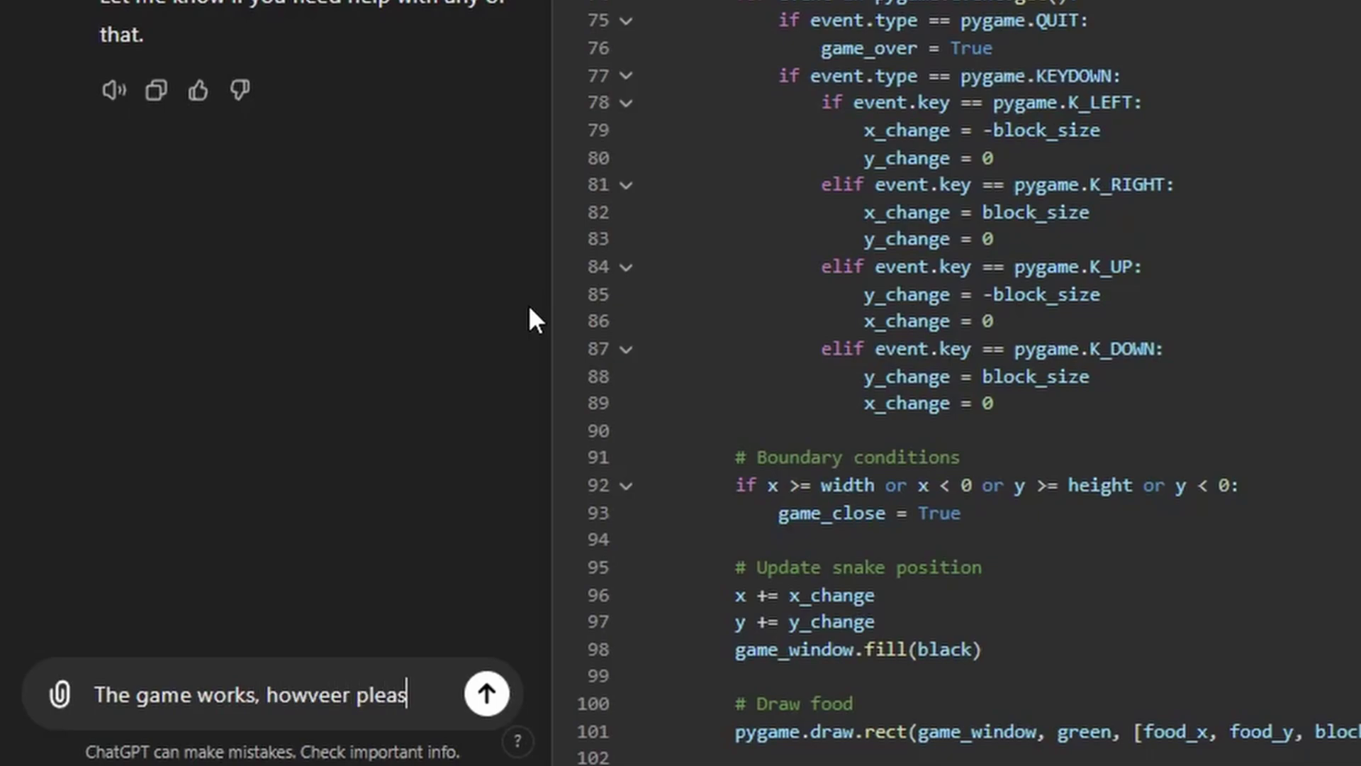
text(e provide big)
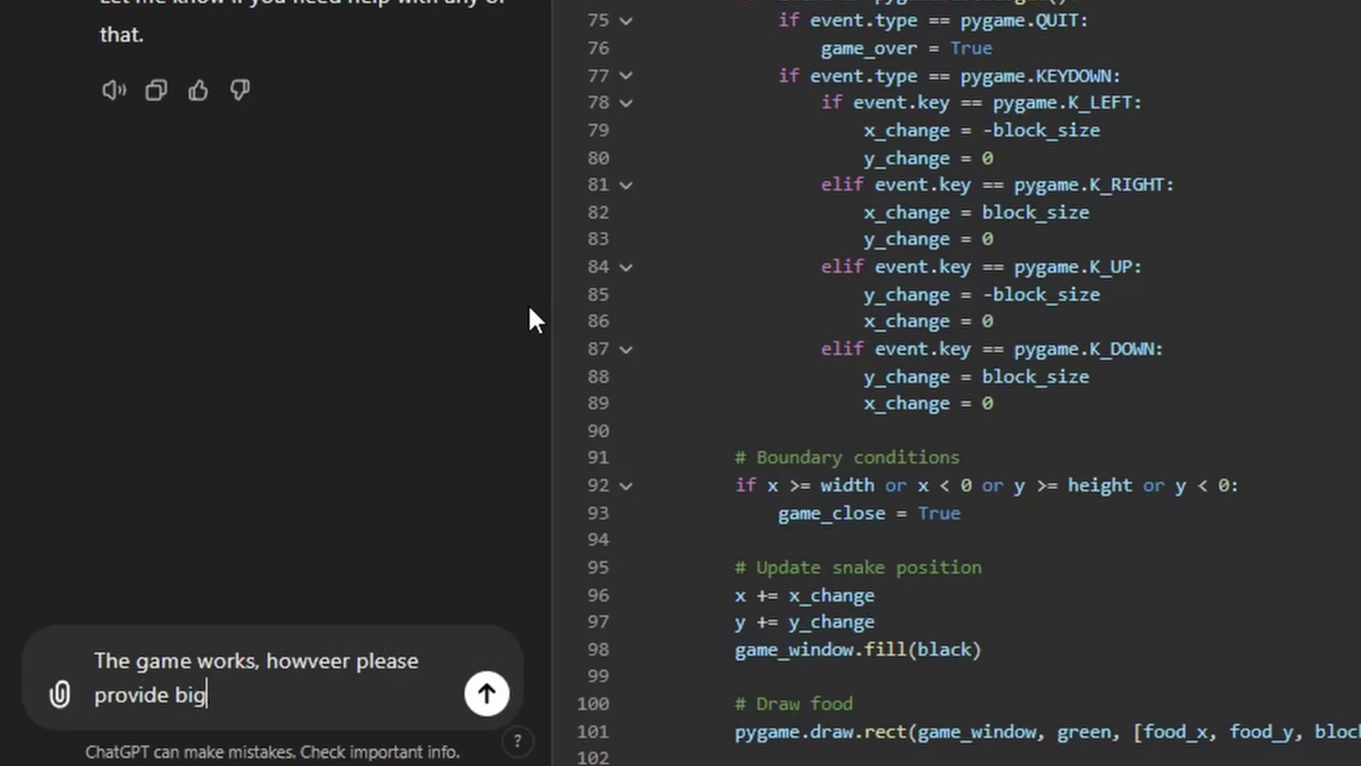
text(ger window,)
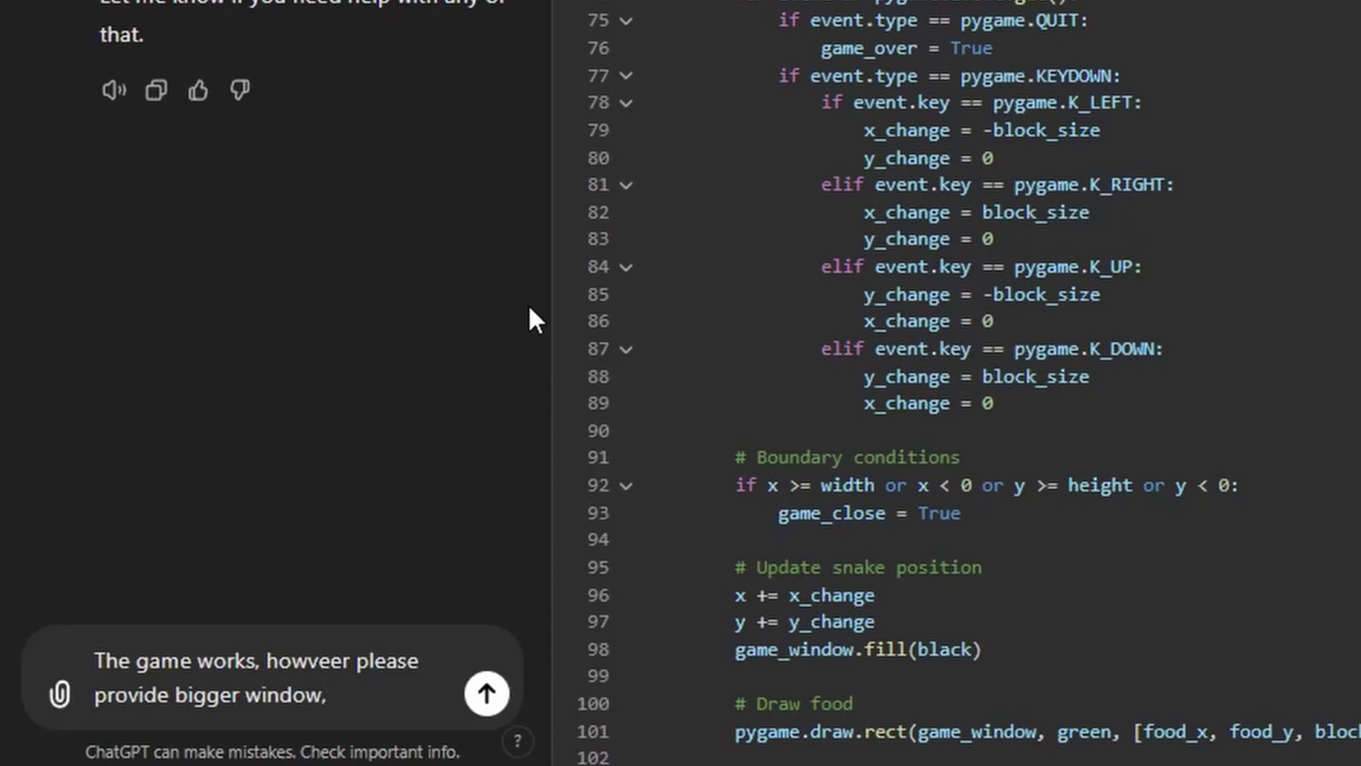
text( improve the )
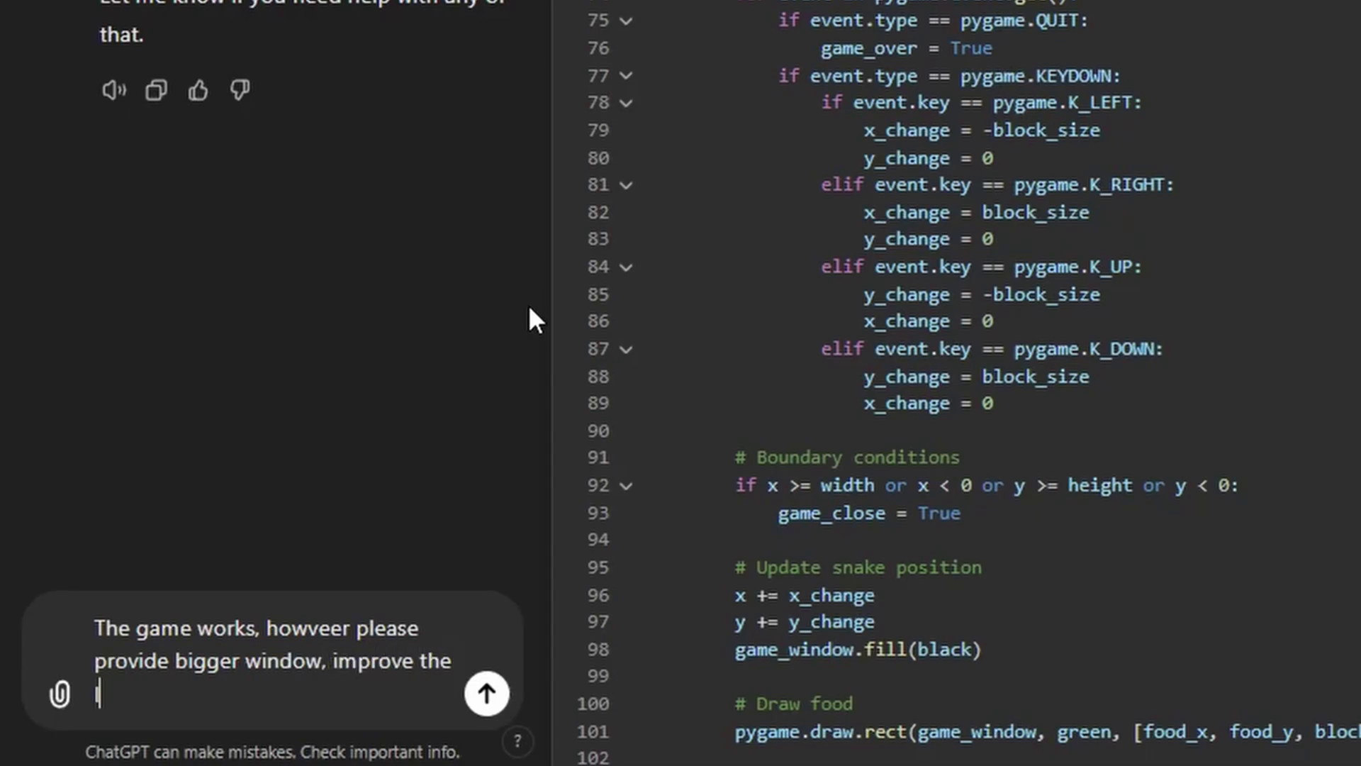
text(look of it and )
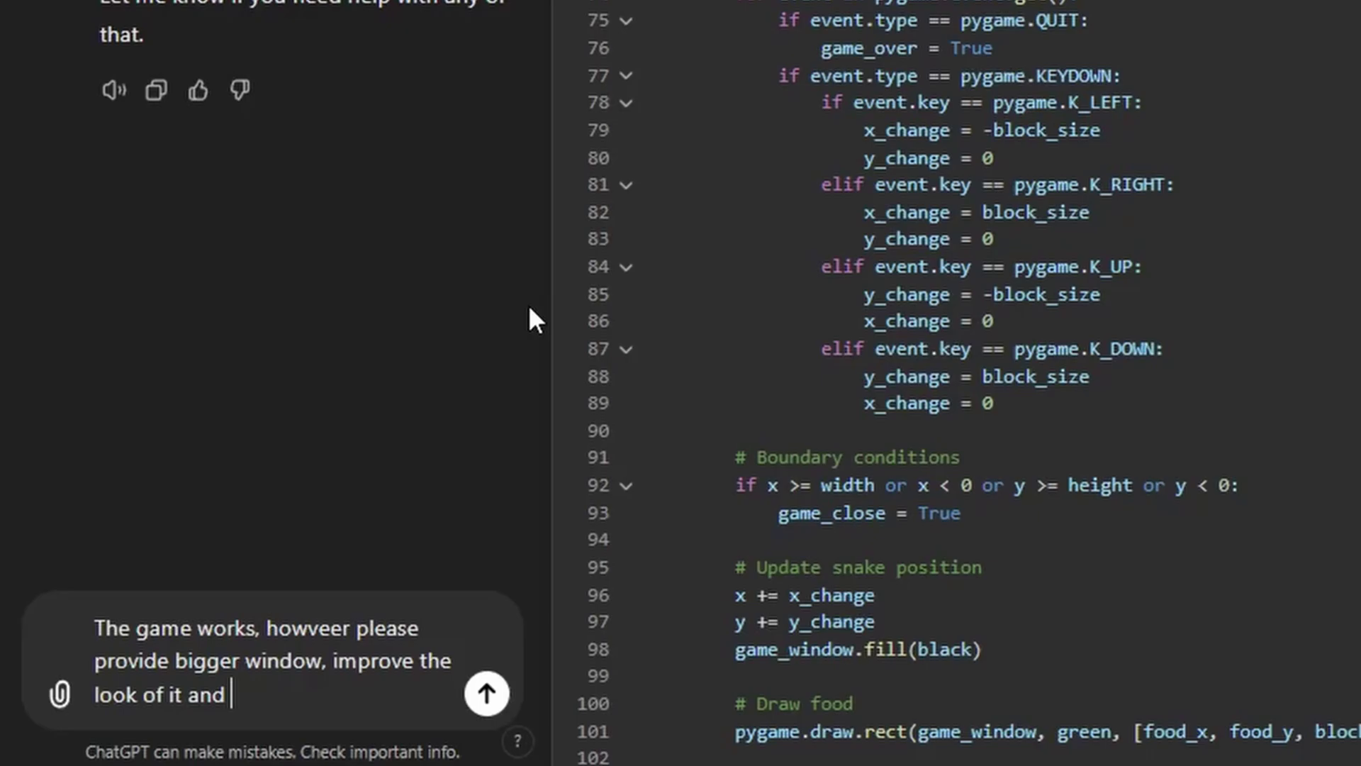
text(overall s)
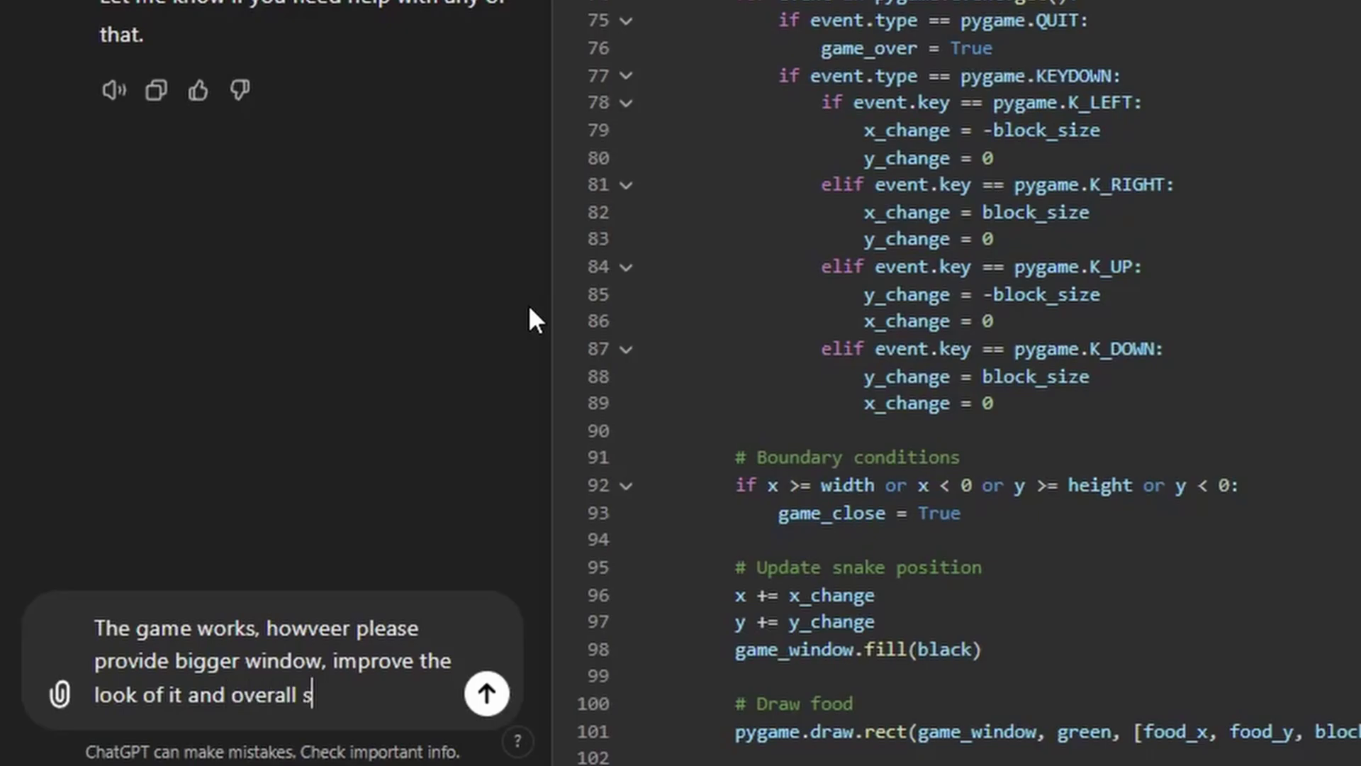
text(uer expi)
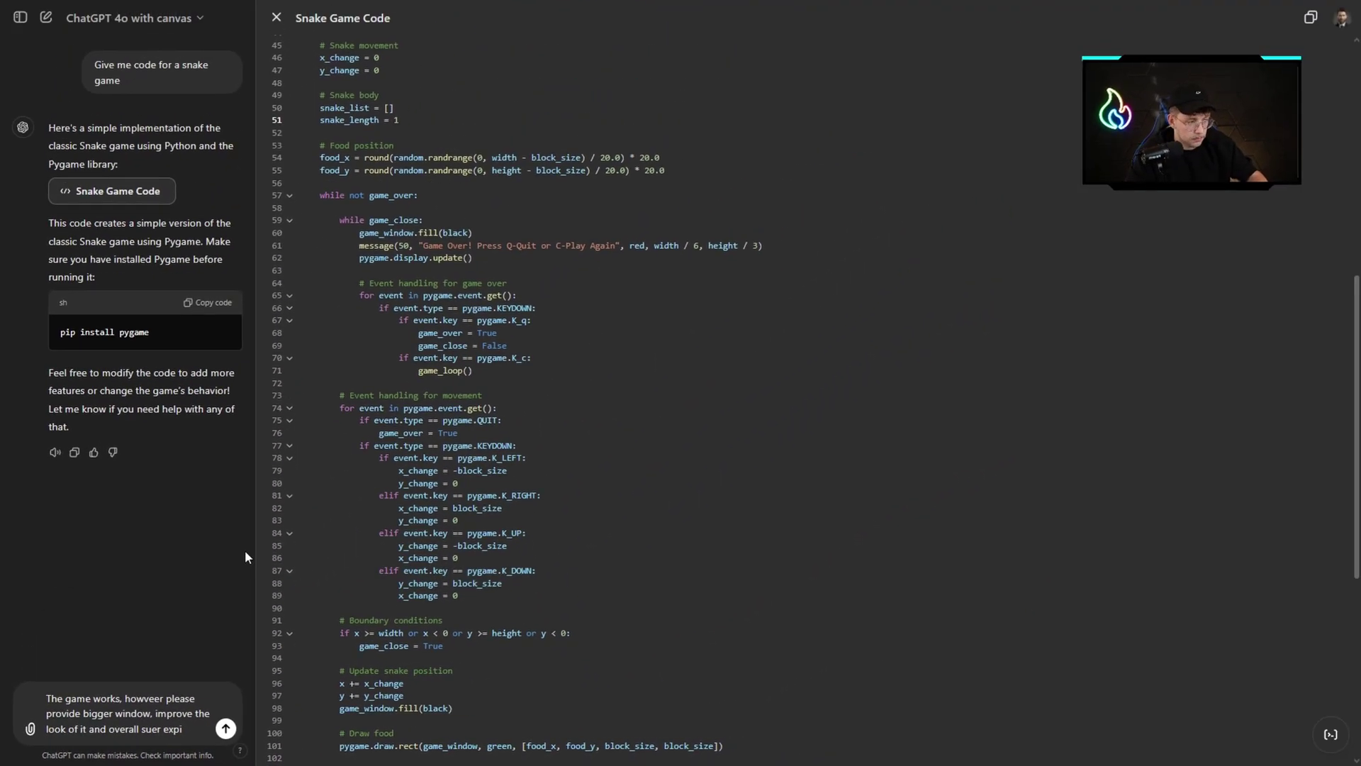
text(erience)
key(Return)
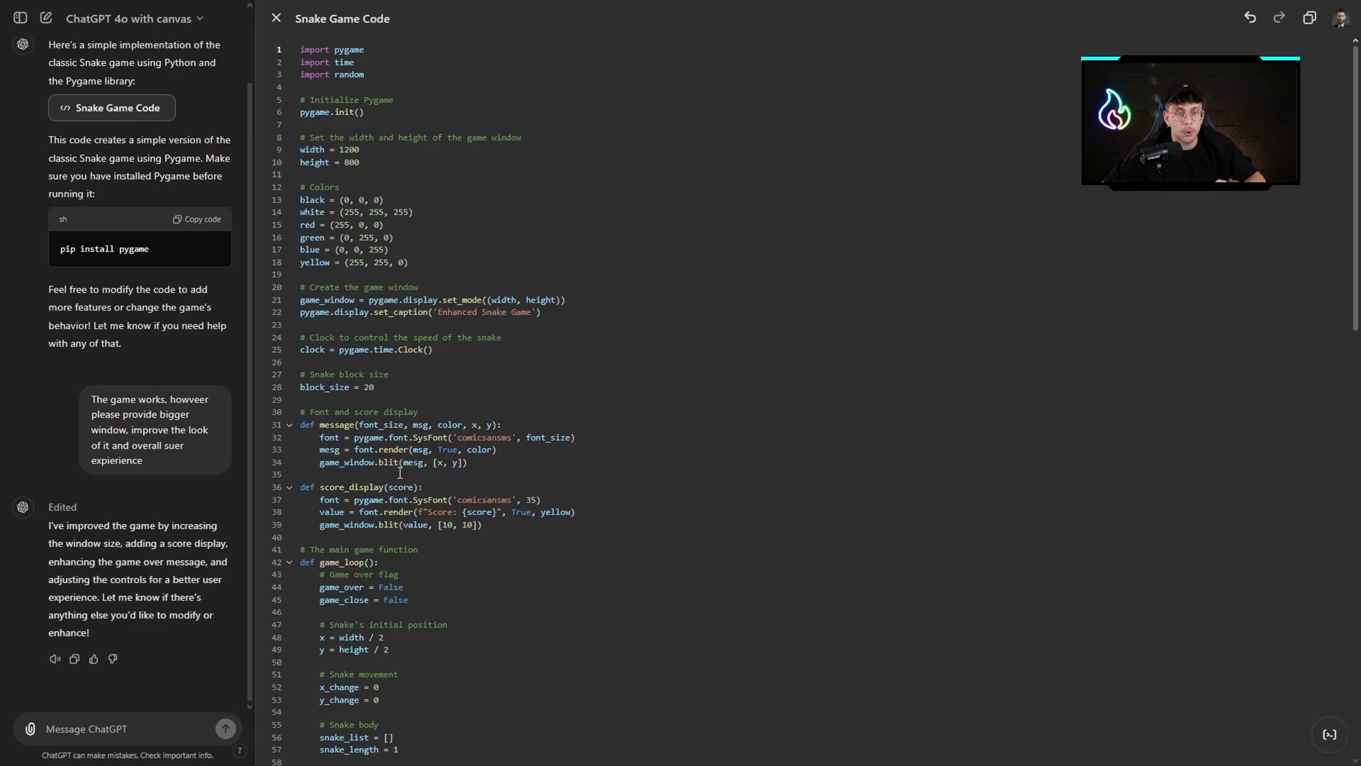
Scroll through the revised code to check the green food, blue snake and score display
scroll(399, 472, down, 15)
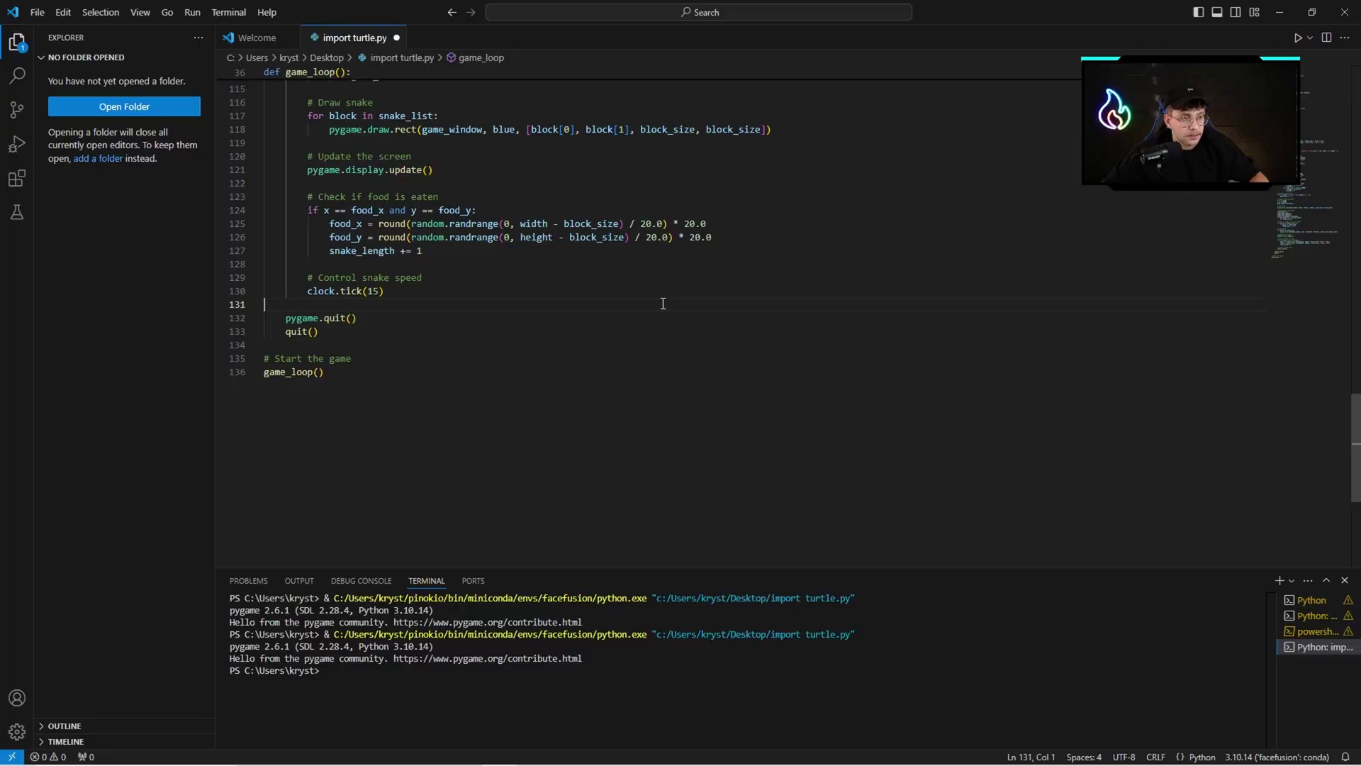
Replace the old game code with the enhanced snake code, save it and run it
key(ctrl+a)
key(ctrl+v)
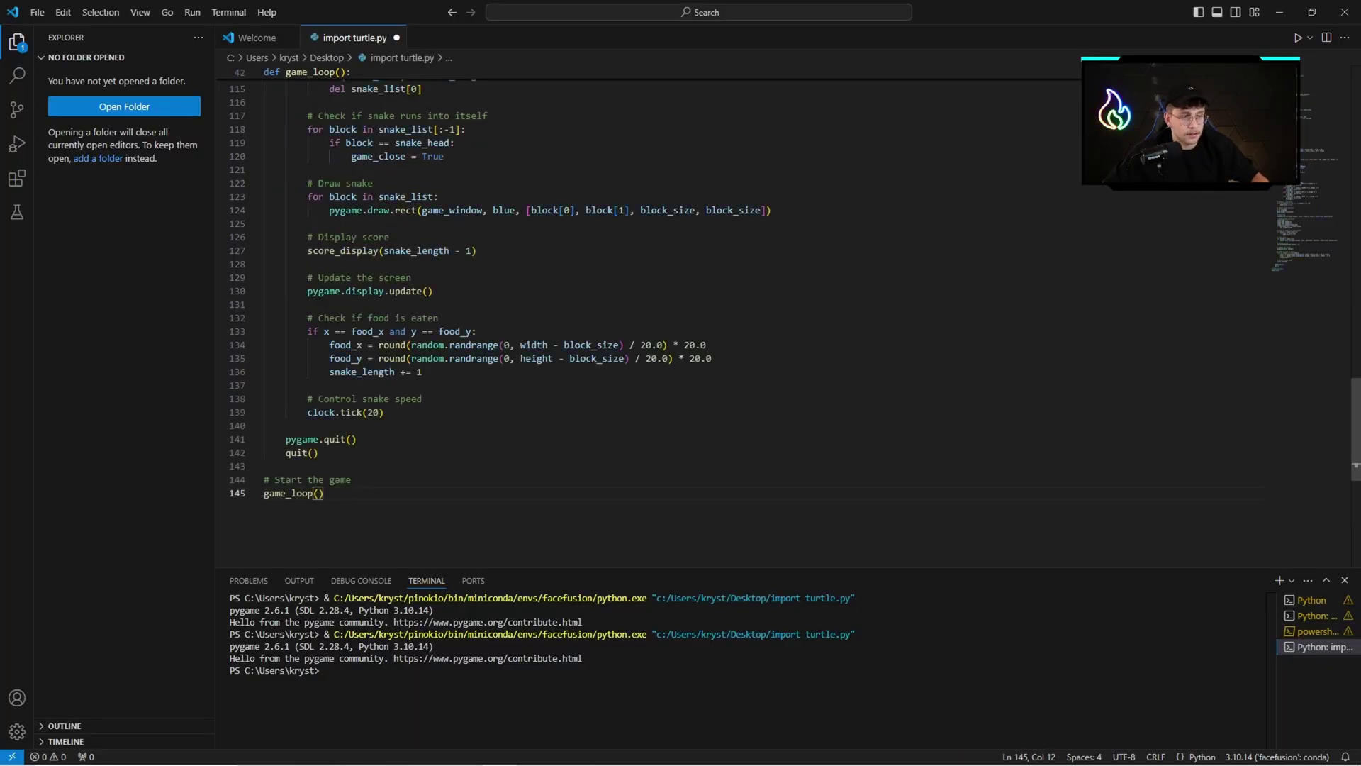
key(ctrl+s)
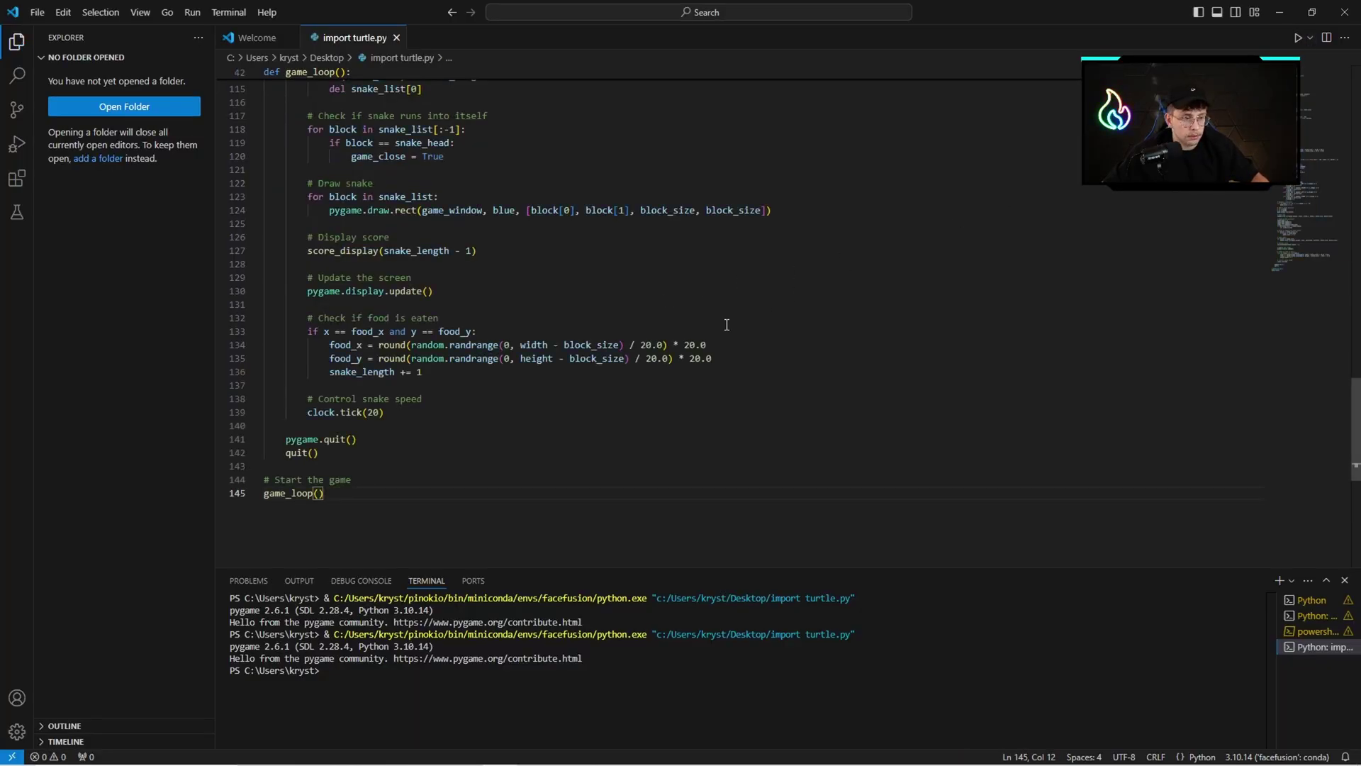
key(ctrl+F5)
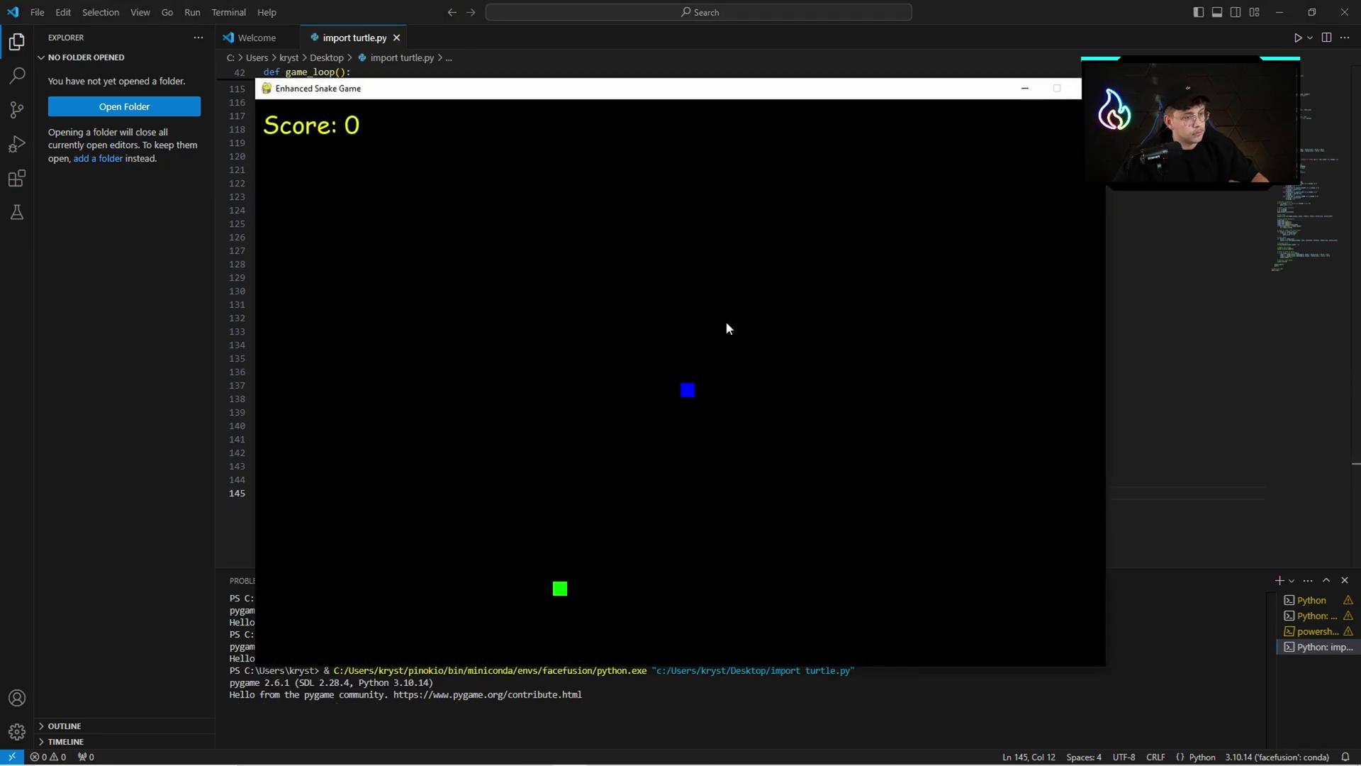
Steer the snake with the arrow keys to eat food until it hits the top wall
key(Left)
key(Down)
key(Right)
key(Up)
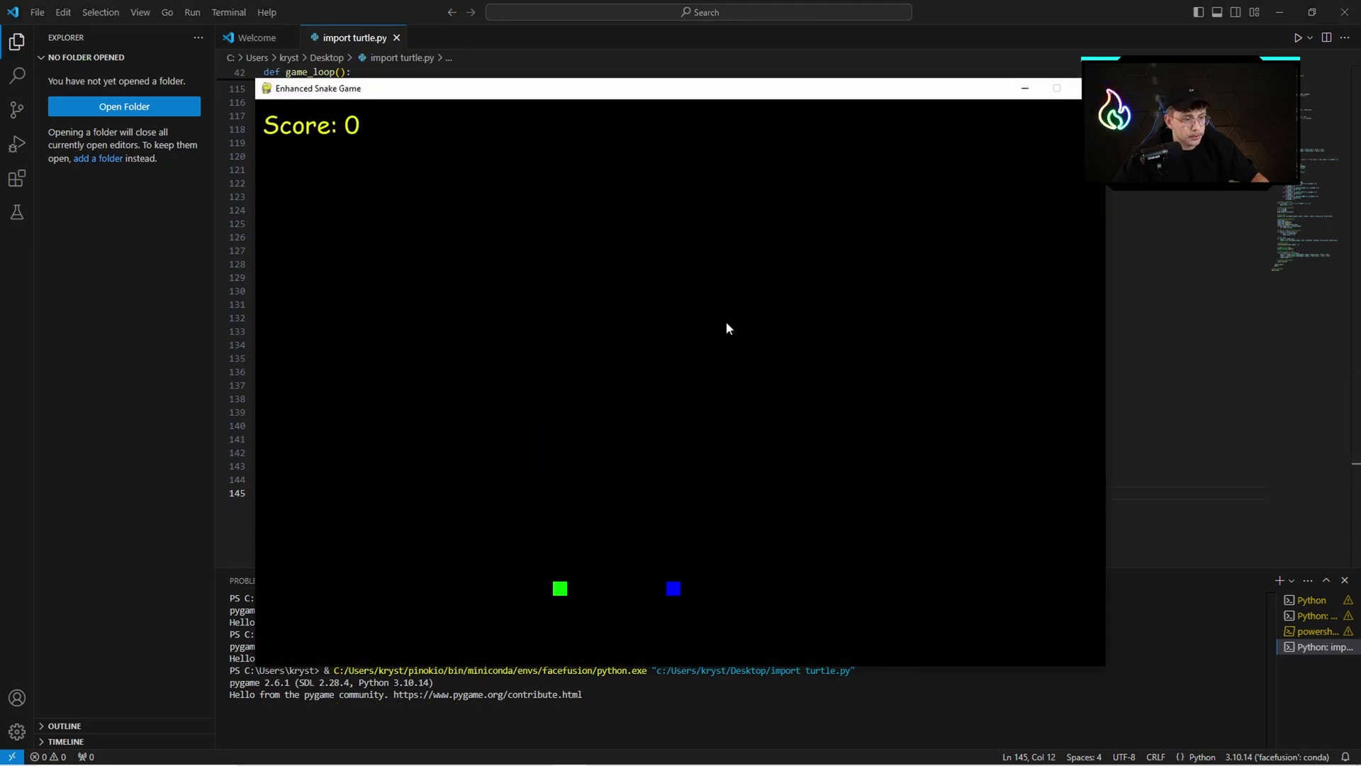
key(Left)
key(Up)
key(Right)
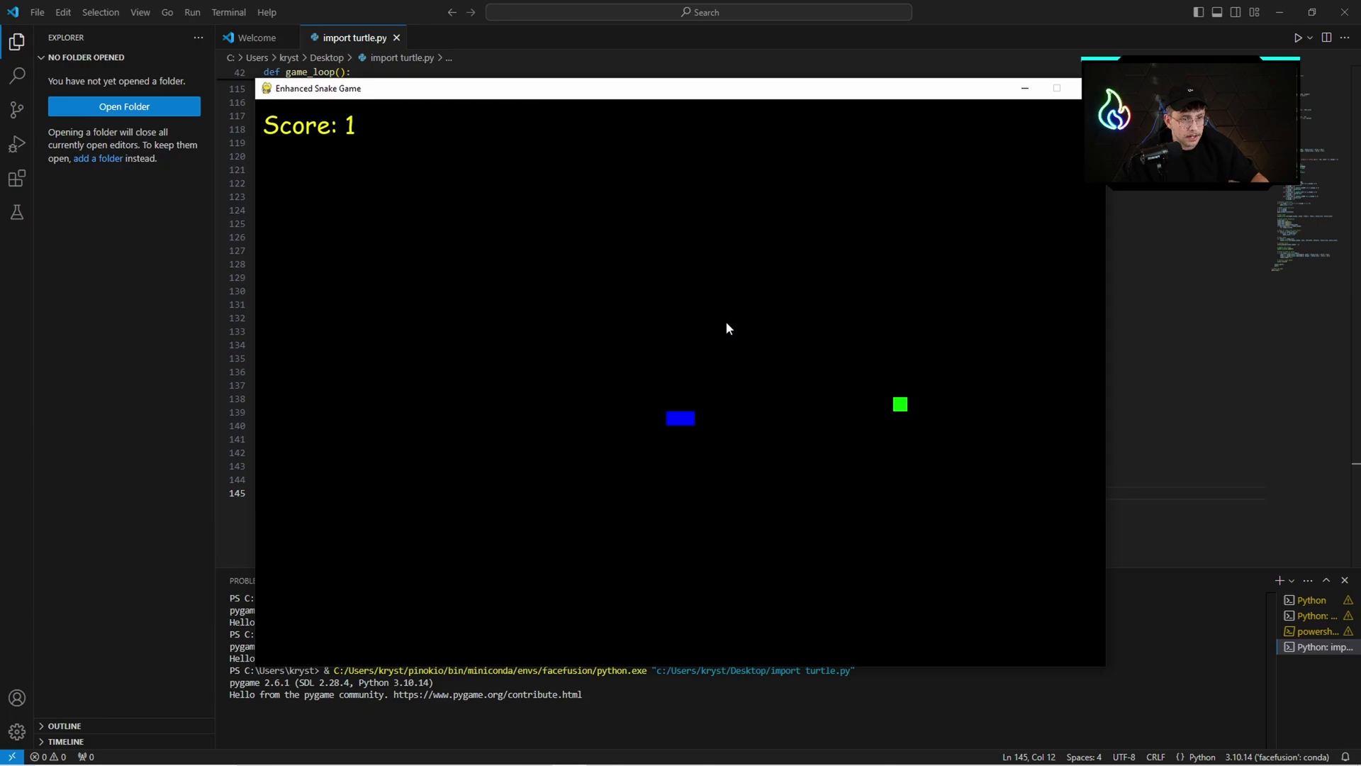
key(Up)
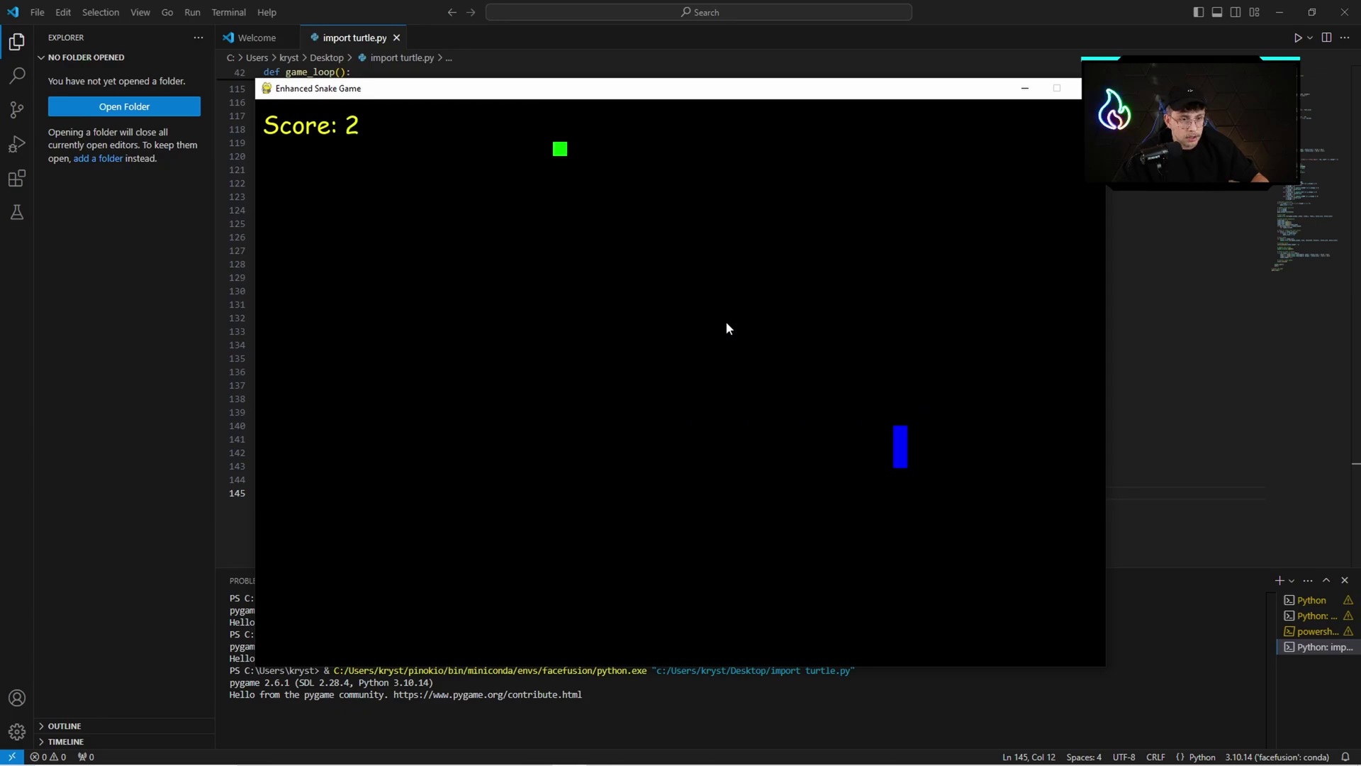
key(Right)
key(Up)
key(Left)
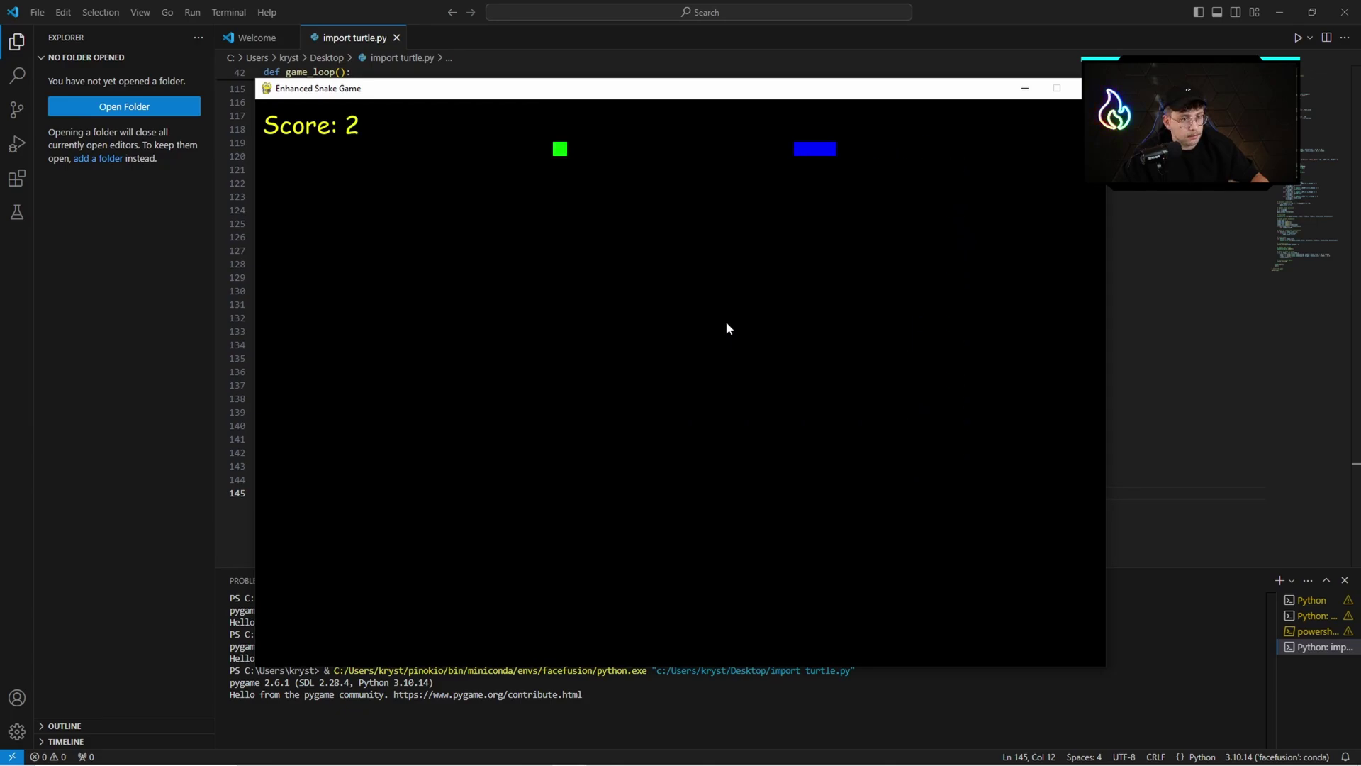
key(Up)
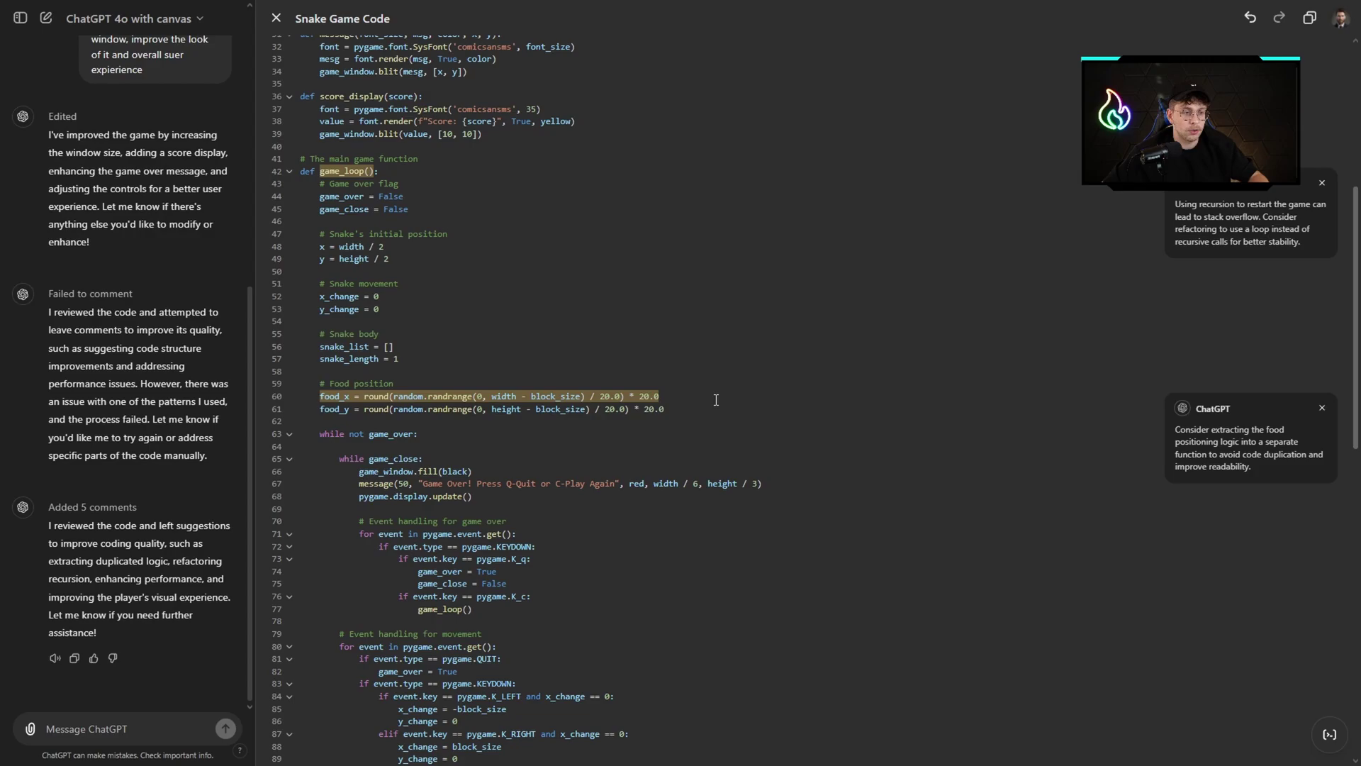
Look over the generate_food_position refactor and the remaining review comments in the snake code
mouse_move(1200, 447)
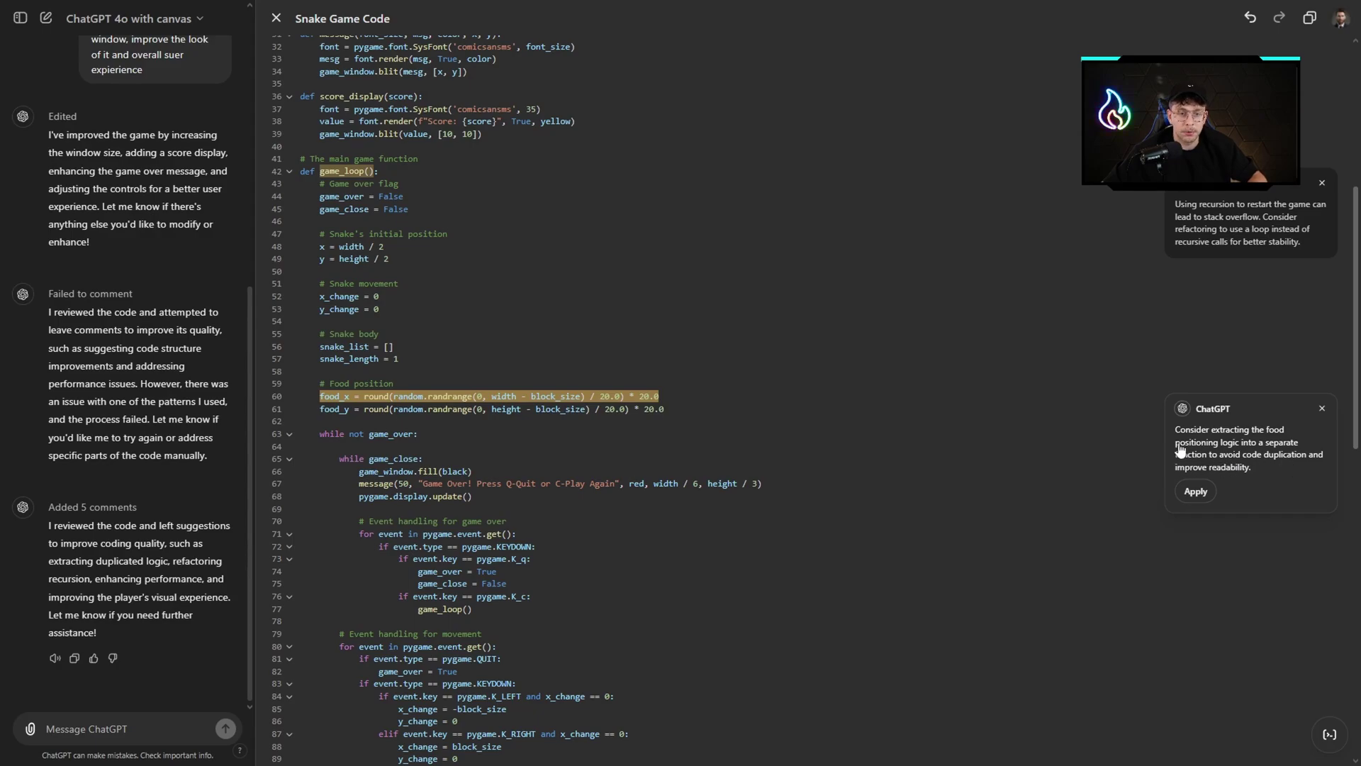
scroll(1038, 498, down, 1)
scroll(1135, 453, down, 5)
scroll(1192, 344, up, 3)
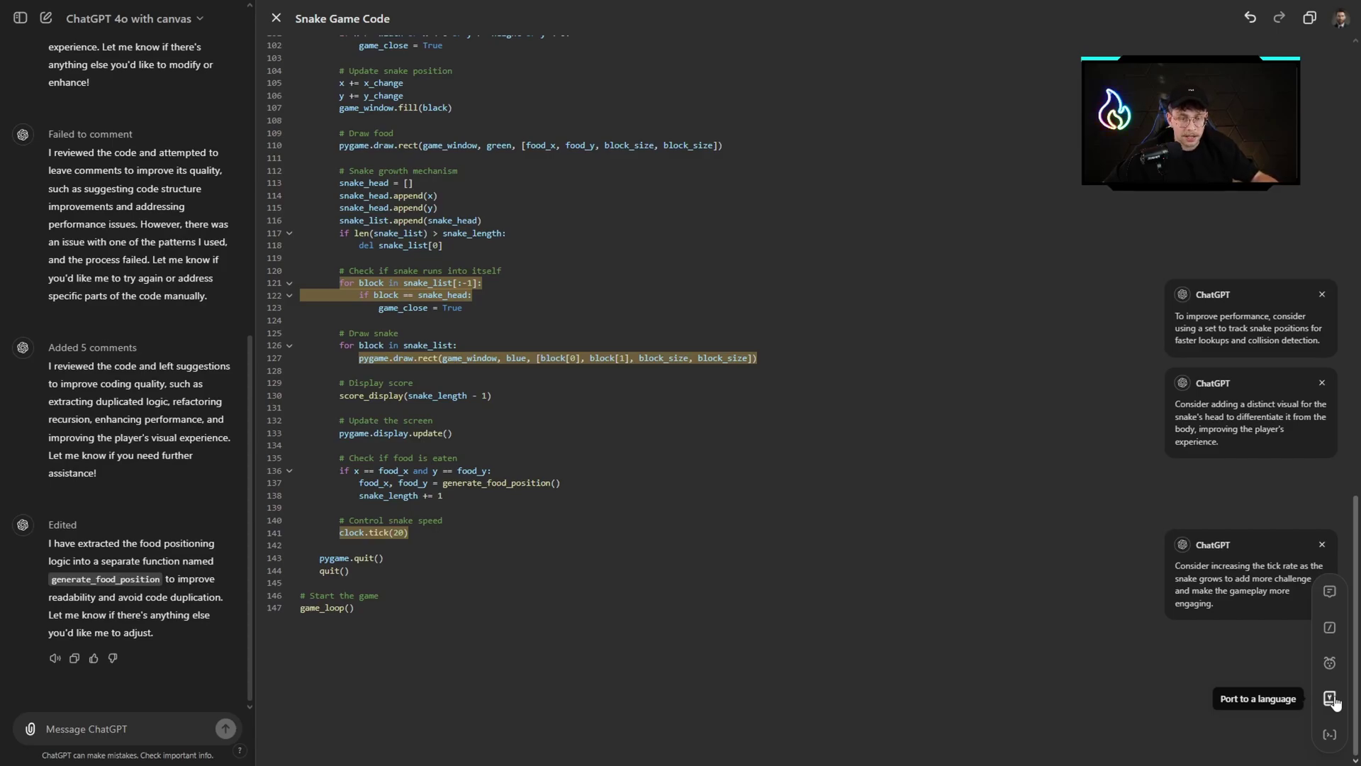
Check which languages the Port to a language shortcut offers for the code
click(1332, 700)
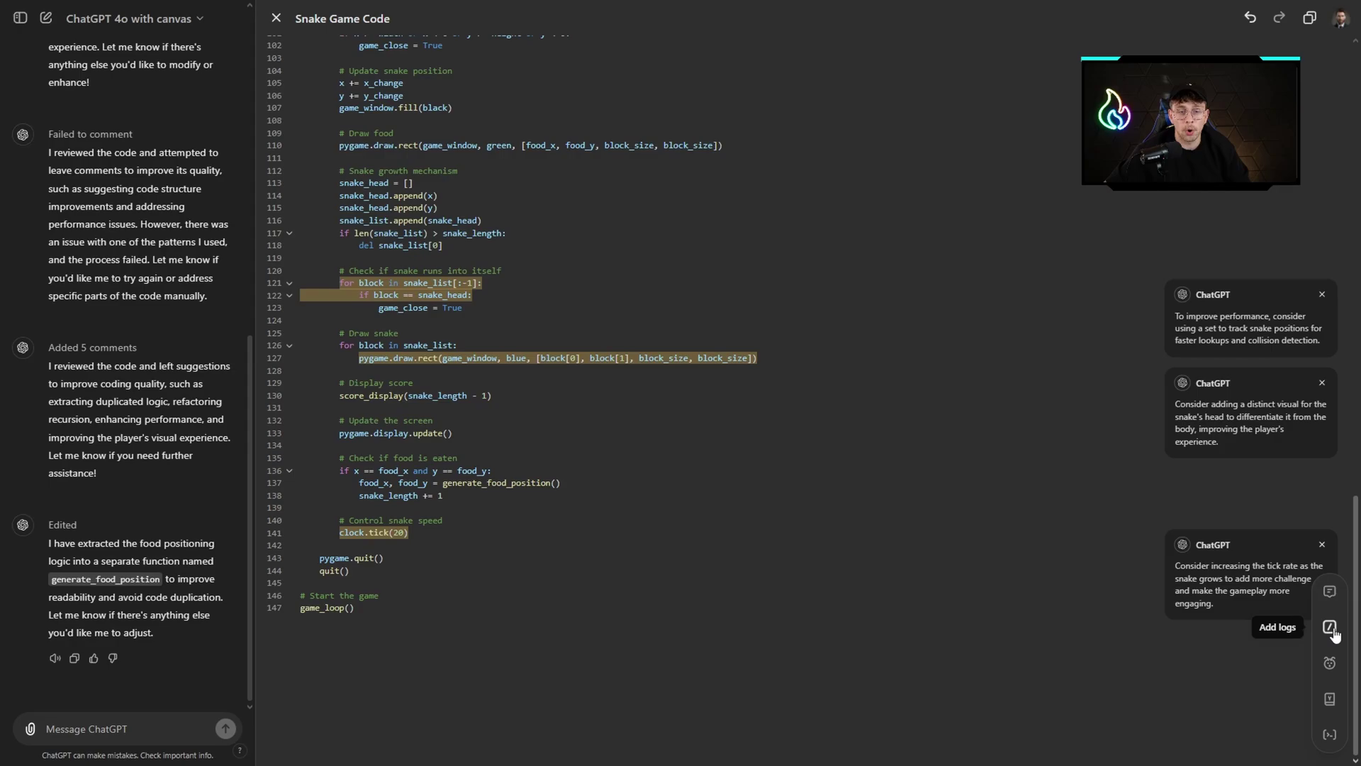
Have ChatGPT comment the whole snake code, then highlight the food-coordinate comment on line 45
click(1331, 592)
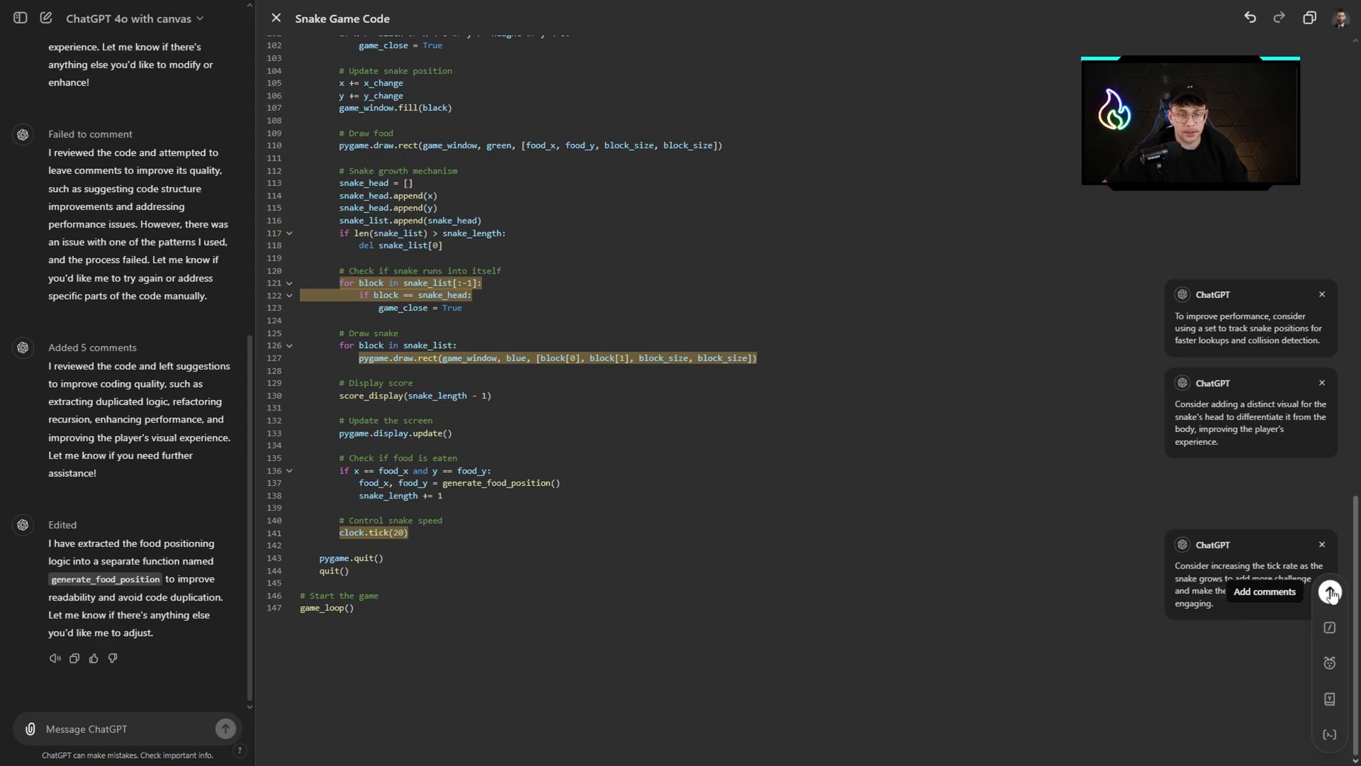
click(1331, 592)
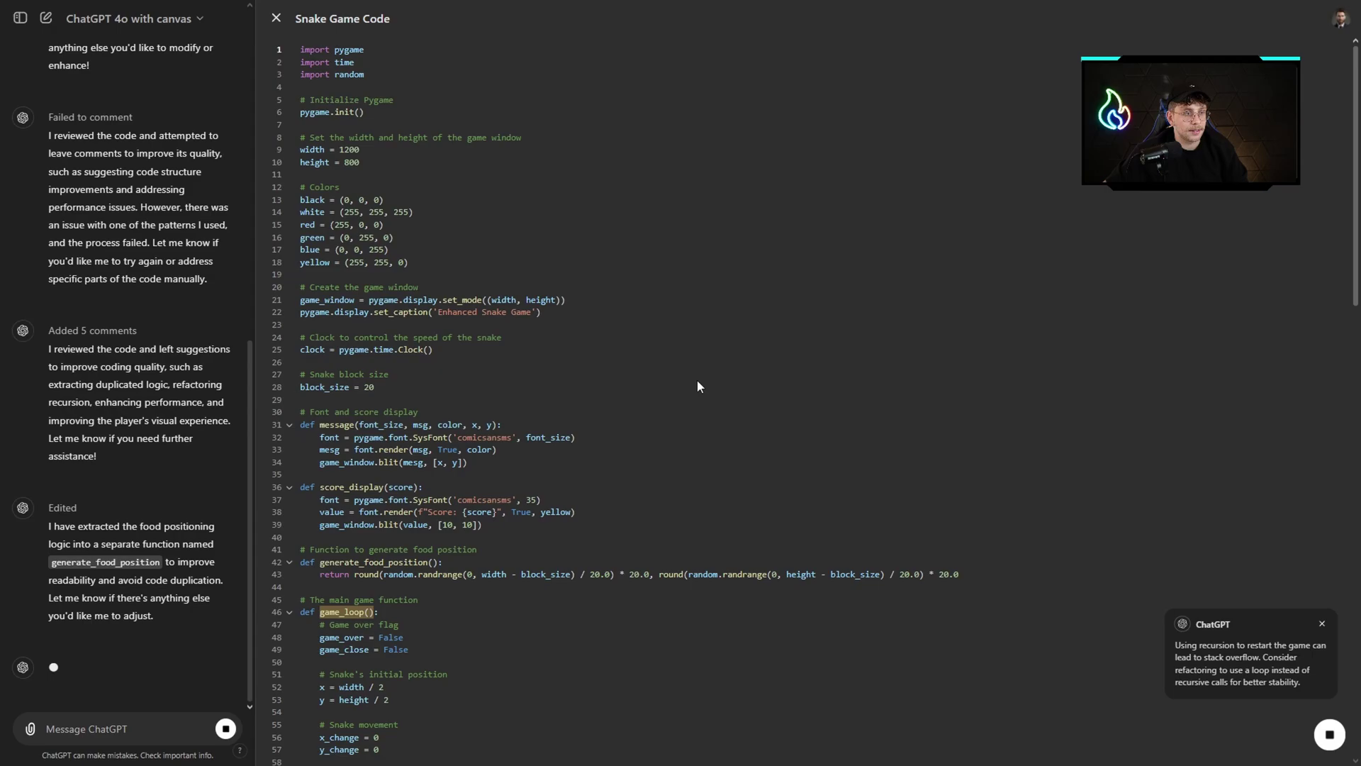
scroll(613, 482, down, 2)
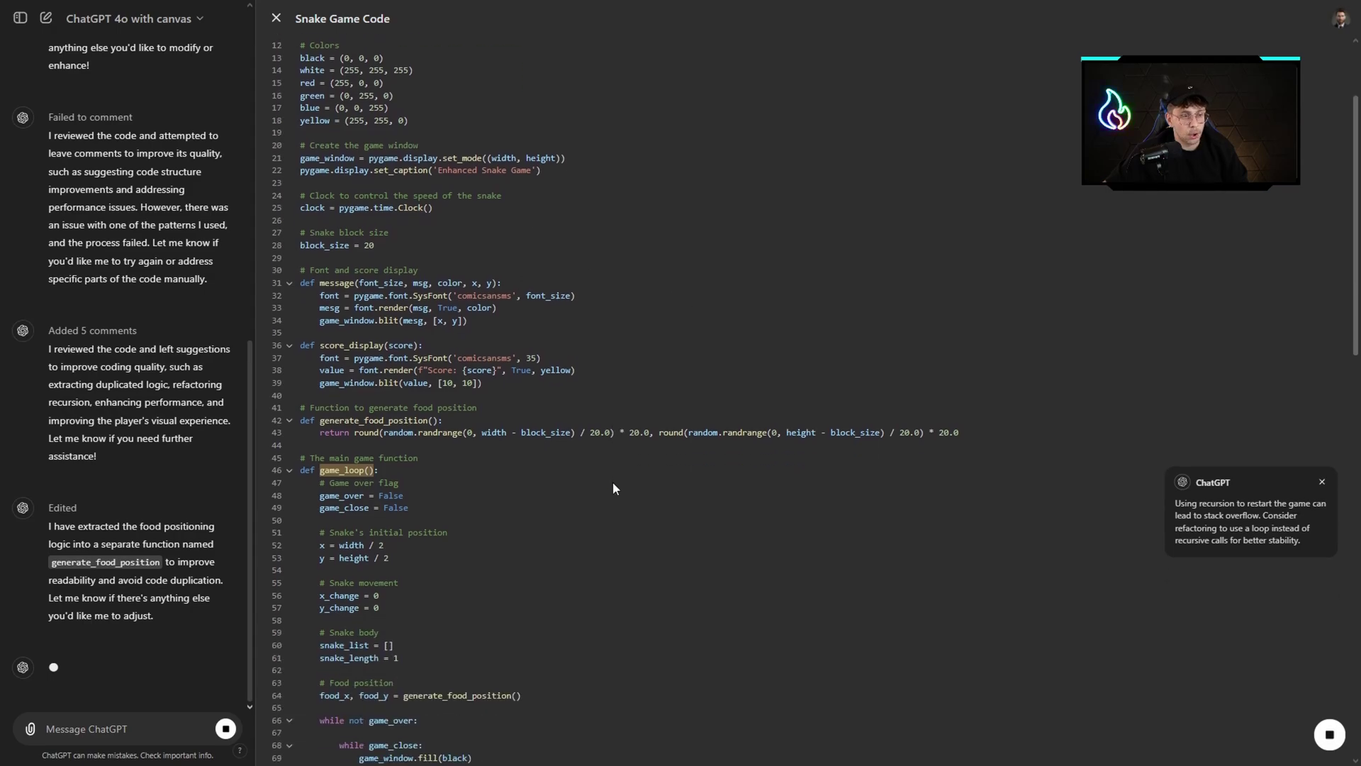
scroll(613, 482, up, 2)
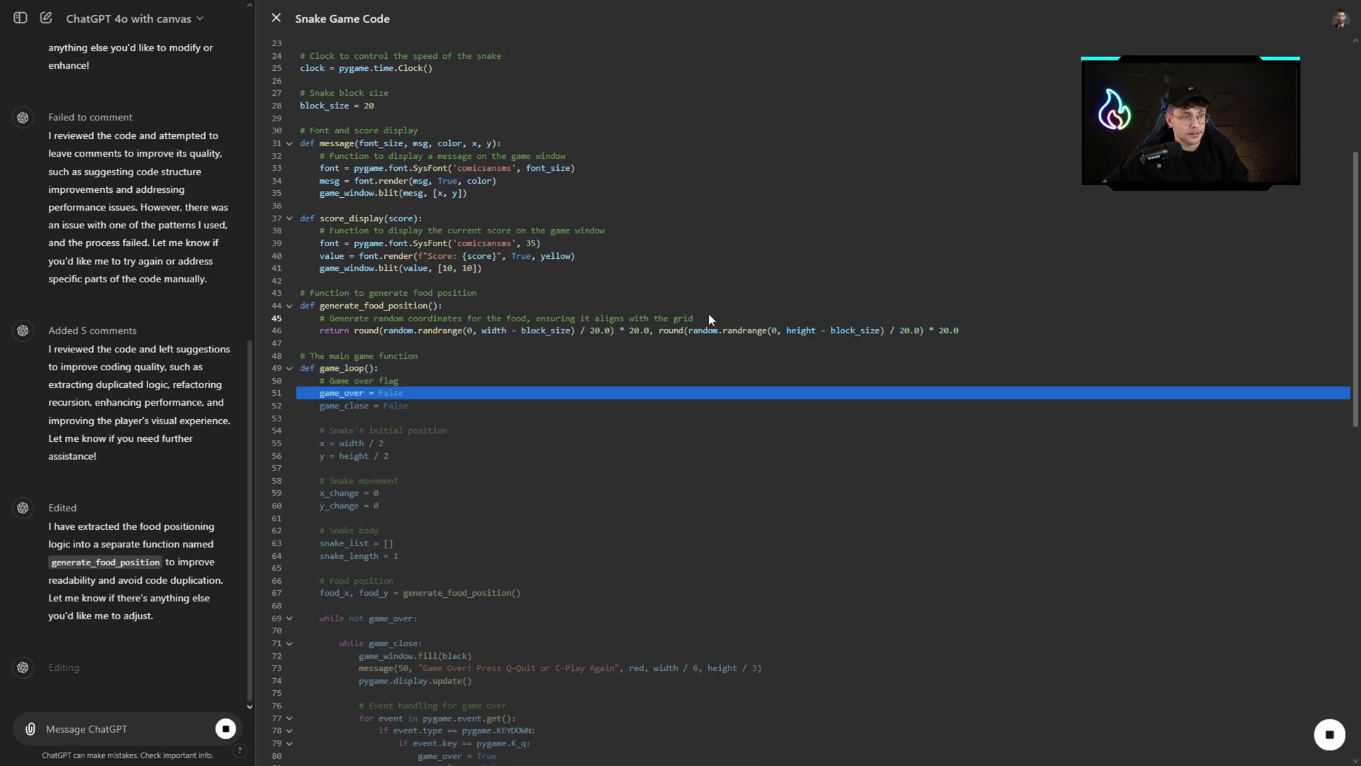
drag(708, 318, 550, 318)
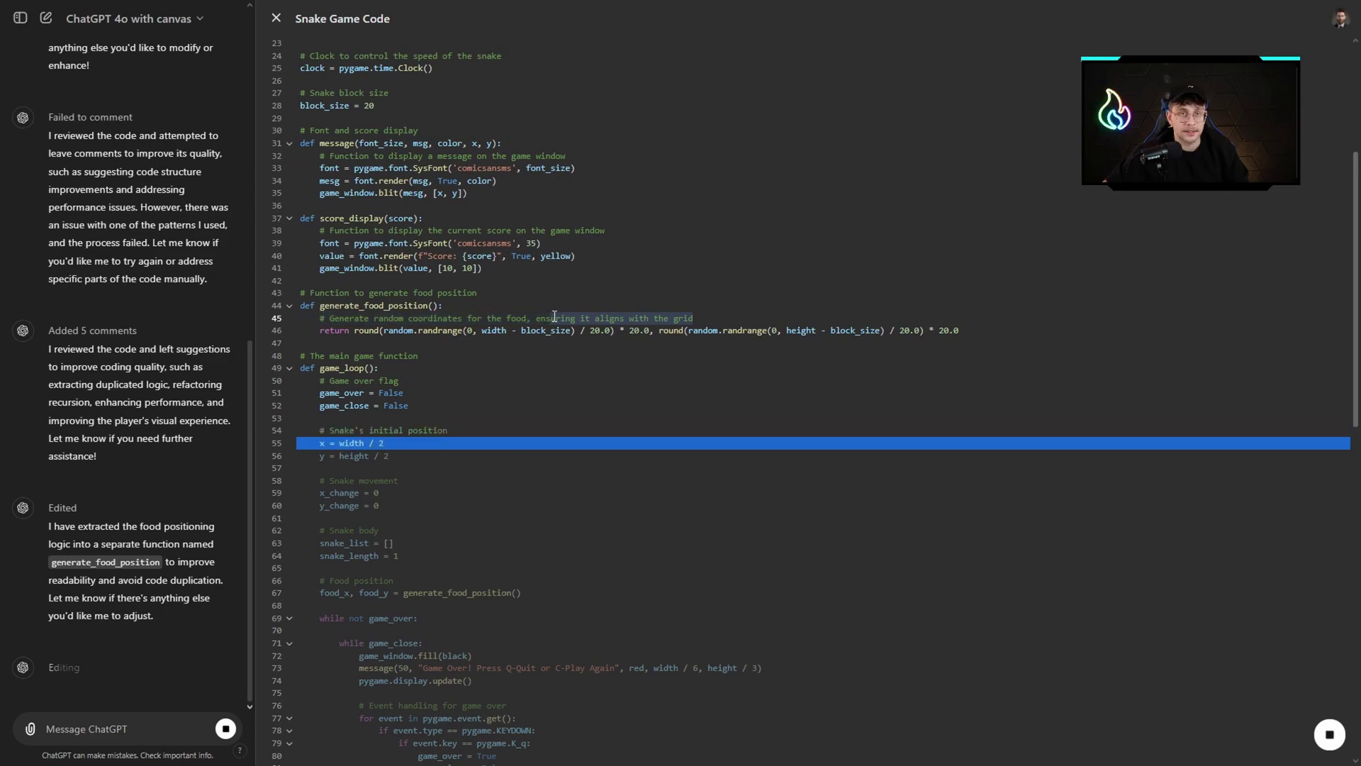